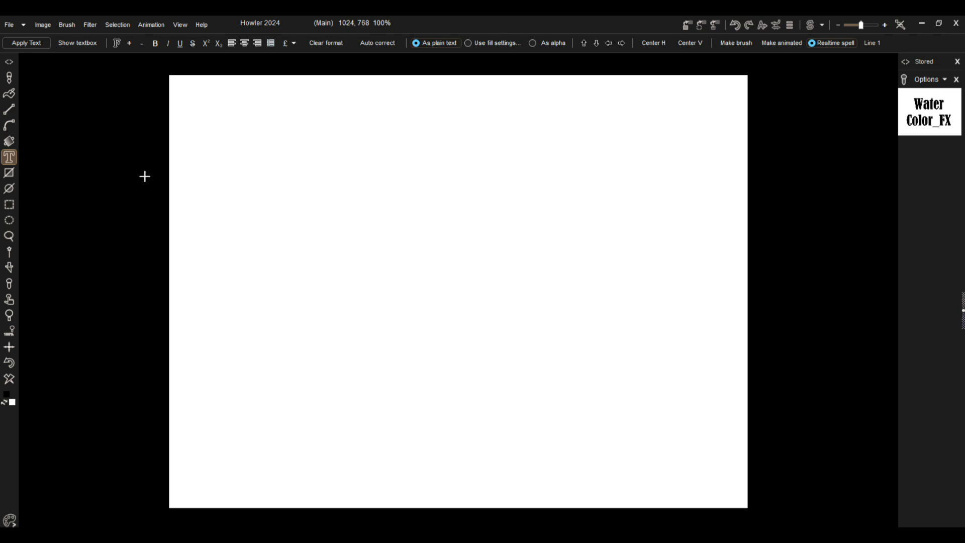
# Load the stored "Water Color_FX" image onto the blank canvas
pyautogui.scroll(1, 145, 176)
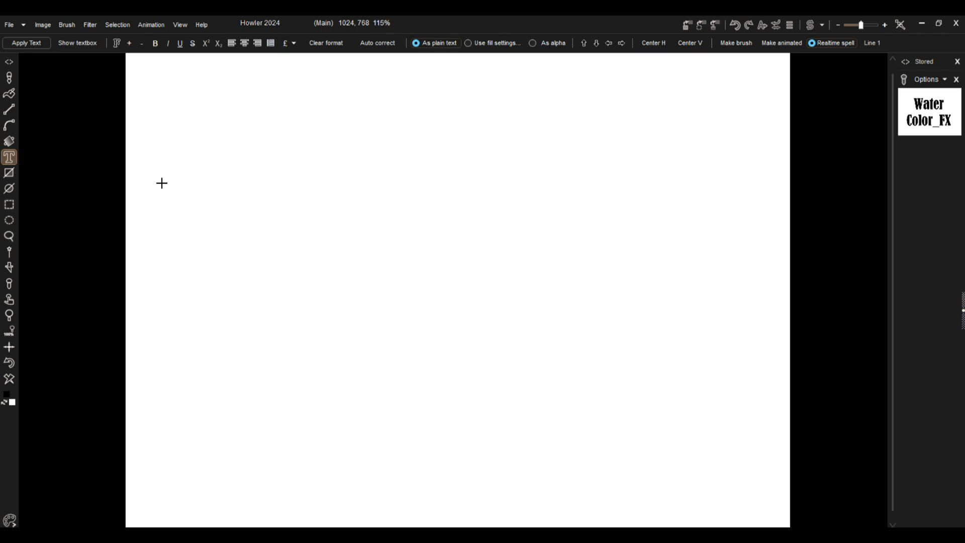
pyautogui.click(936, 117)
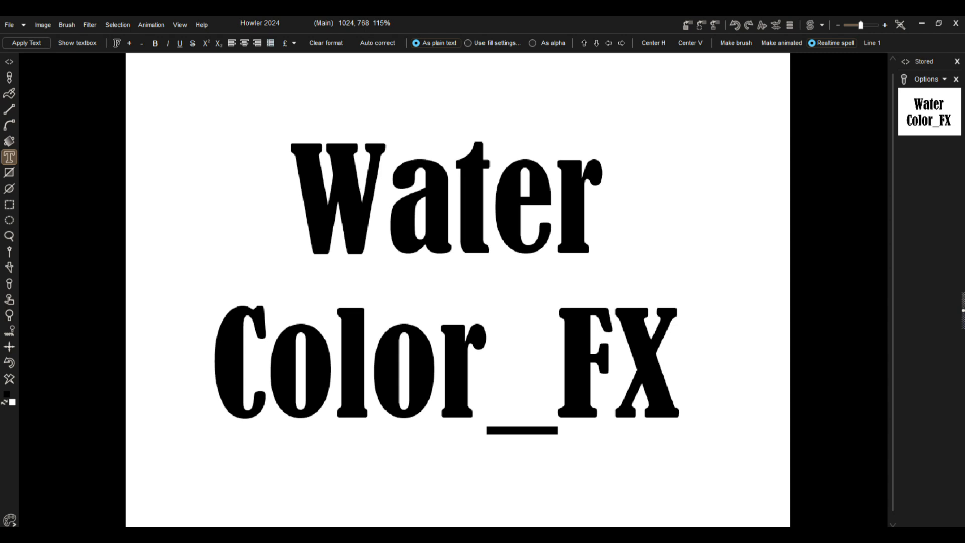
# Switch to File Explorer and open the Howler folder in Program Files (x86) on the C: drive
pyautogui.moveTo(615, 0); pyautogui.dragTo(375, 77)
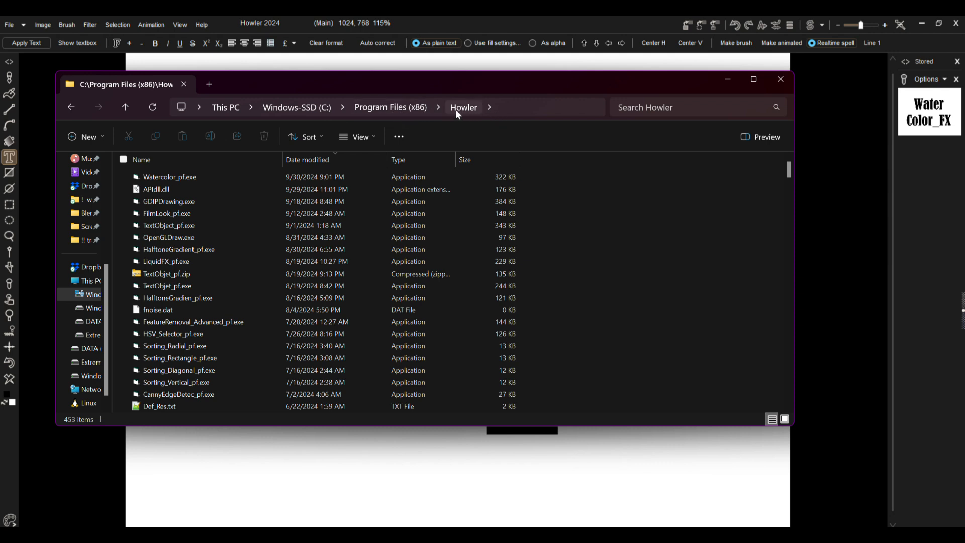
pyautogui.click(396, 108)
pyautogui.click(302, 107)
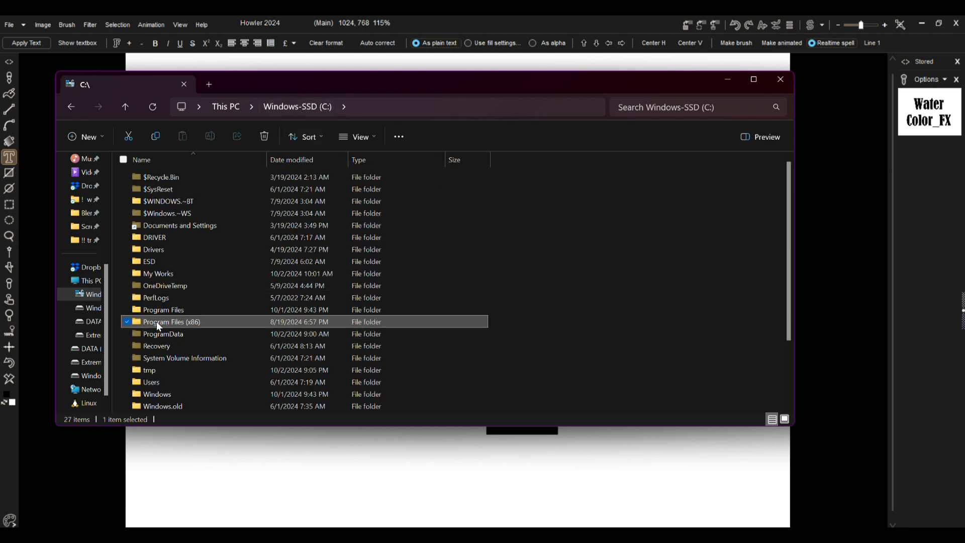
pyautogui.doubleClick(159, 324)
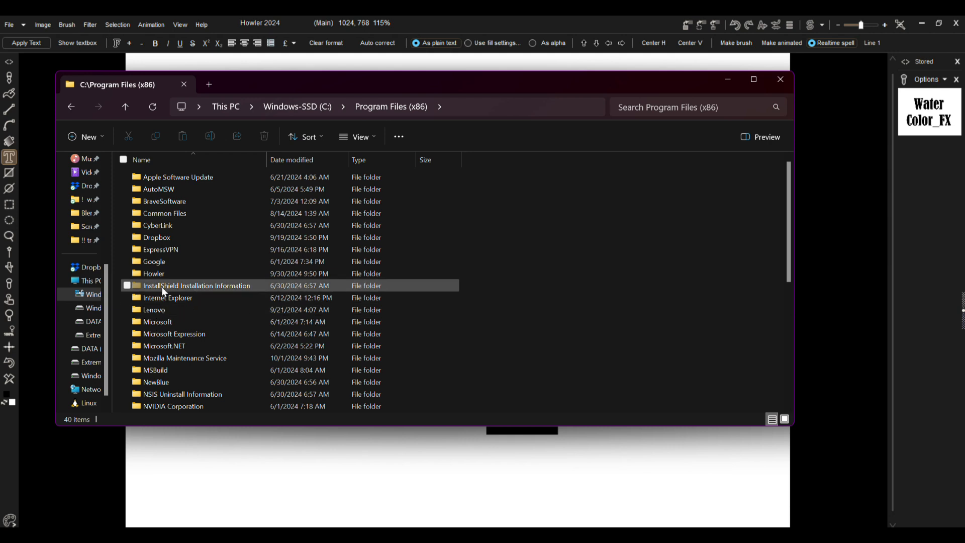
pyautogui.doubleClick(160, 275)
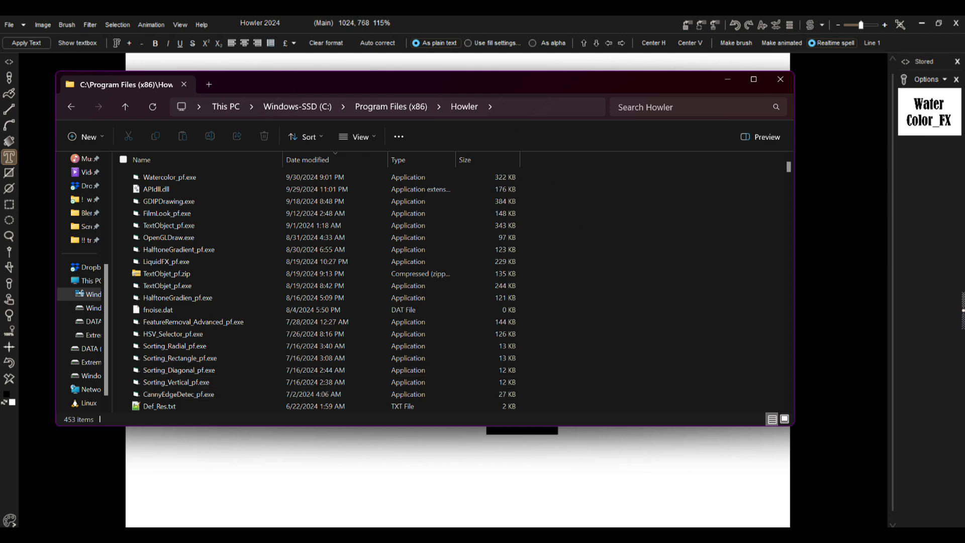
# Place the Watercolor_FX folder window beside the Howler folder window and open its H95 subfolder
pyautogui.moveTo(613, 16); pyautogui.dragTo(687, 213)
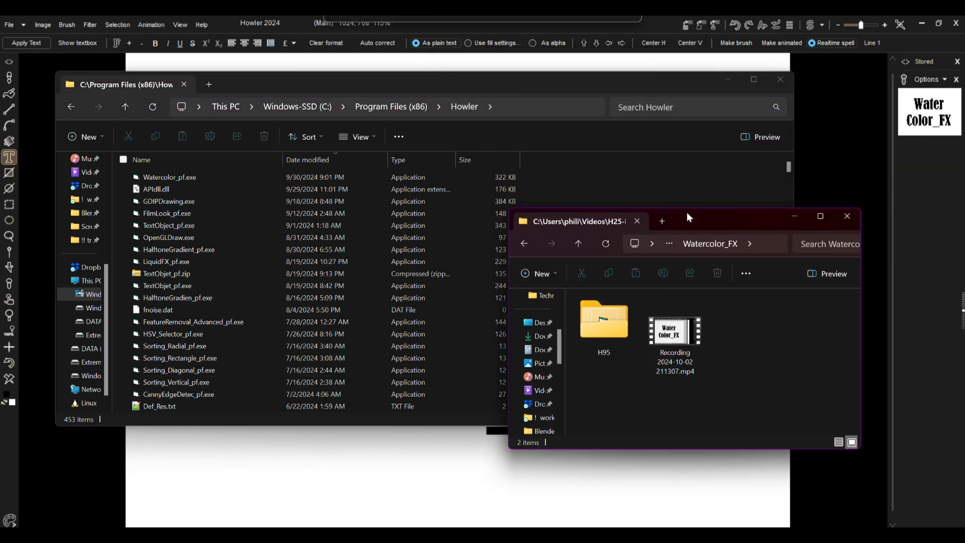
pyautogui.doubleClick(623, 324)
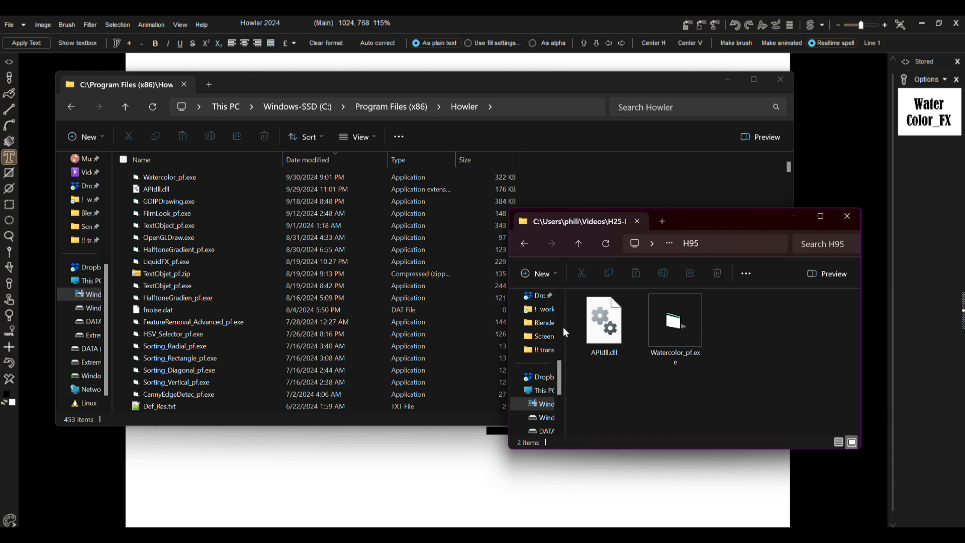
pyautogui.moveTo(565, 330); pyautogui.dragTo(541, 329)
pyautogui.click(584, 329)
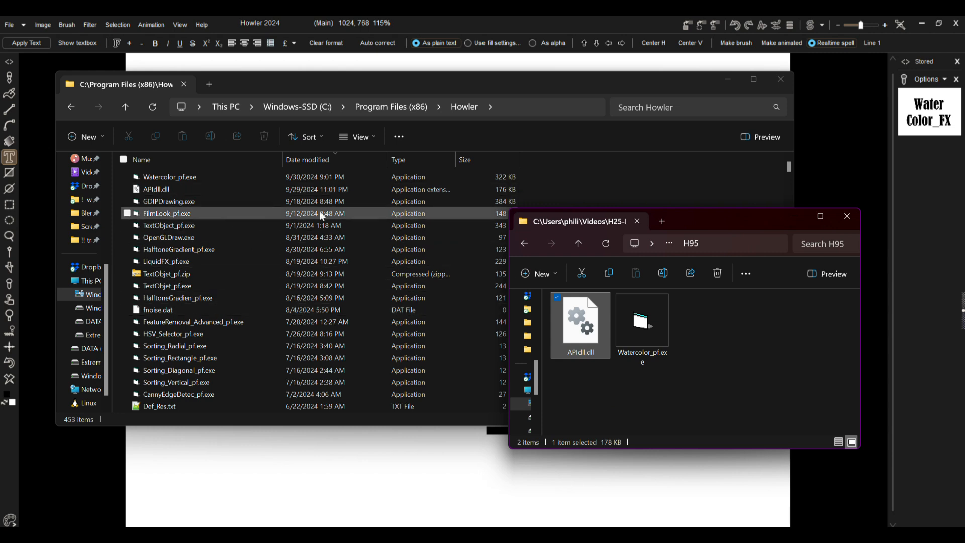
pyautogui.click(586, 384)
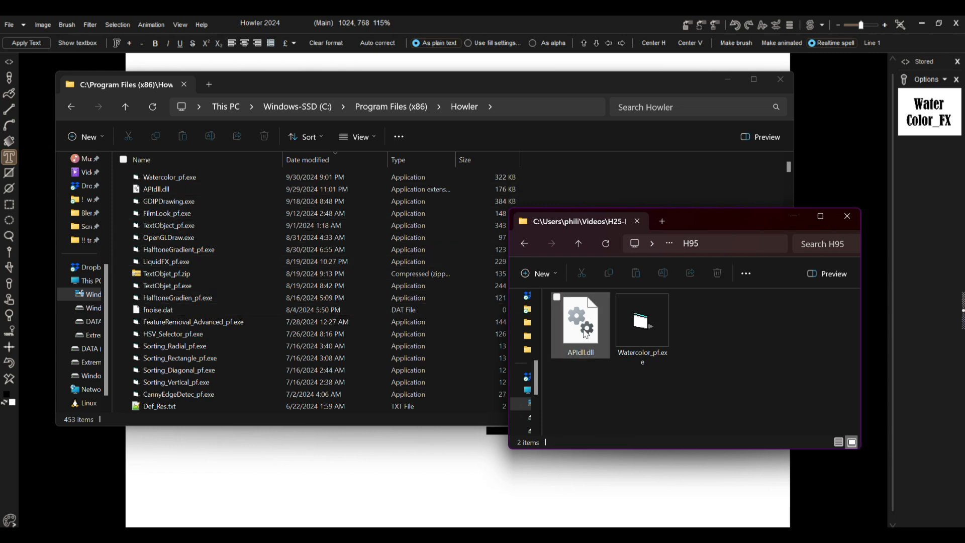
# Copy APIdll.dll from H95 into the Howler folder, replacing the existing file and retrying with Howler closed
pyautogui.moveTo(585, 327); pyautogui.dragTo(462, 309)
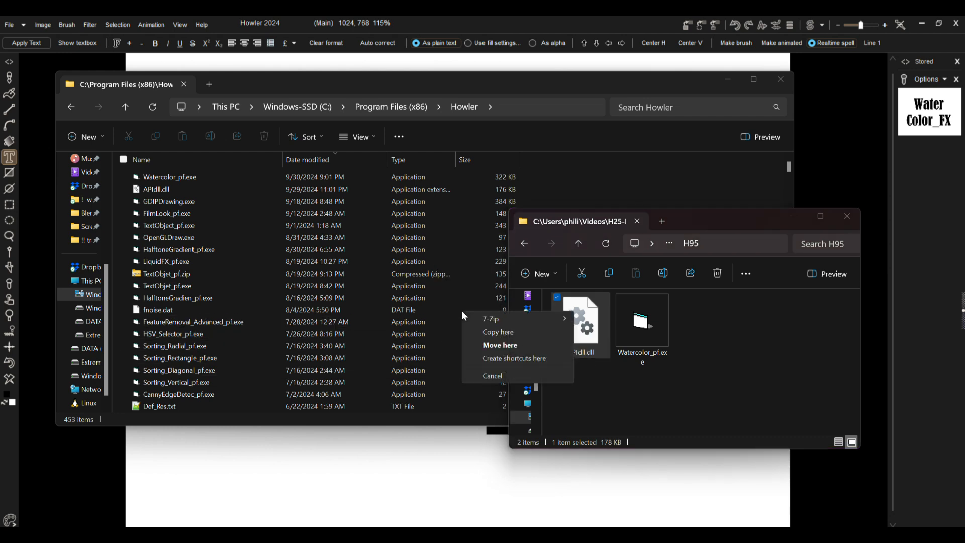
pyautogui.click(509, 332)
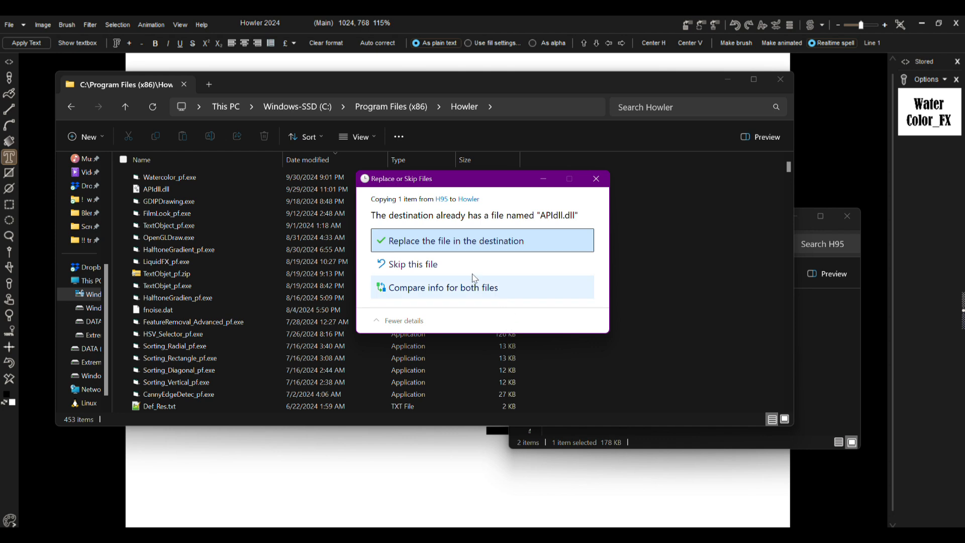
pyautogui.click(468, 244)
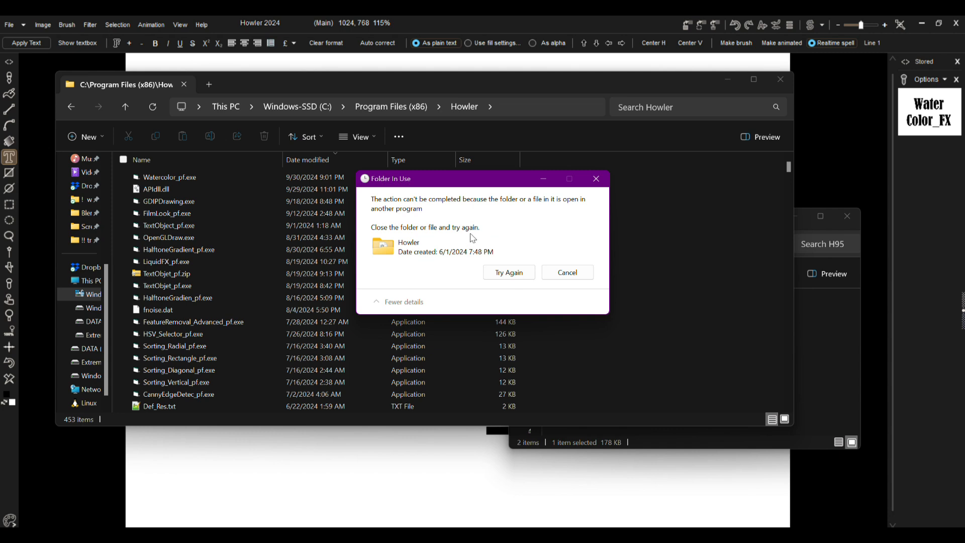
pyautogui.click(946, 182)
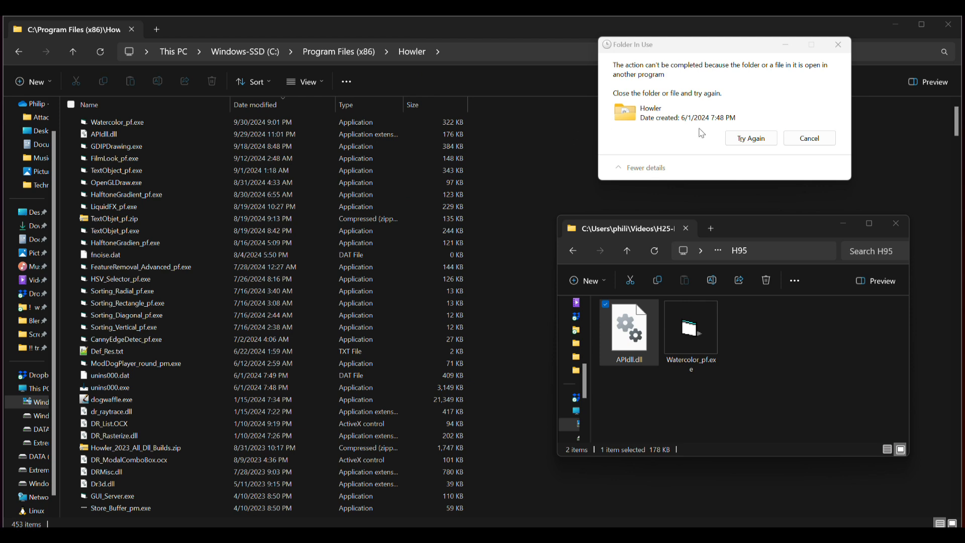
pyautogui.click(754, 141)
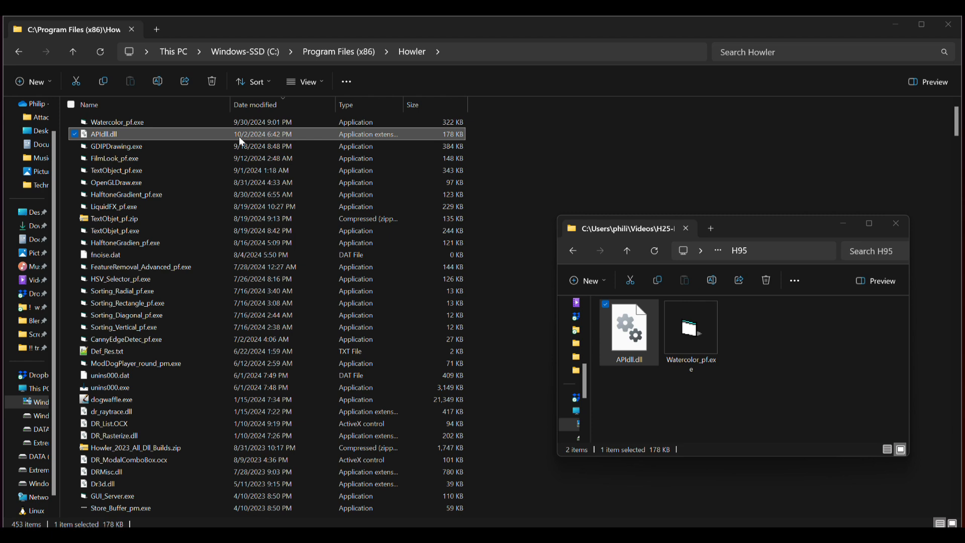
# Examine the Watercolor_pf.exe and APIdll.dll entries in the Howler folder
pyautogui.click(98, 122)
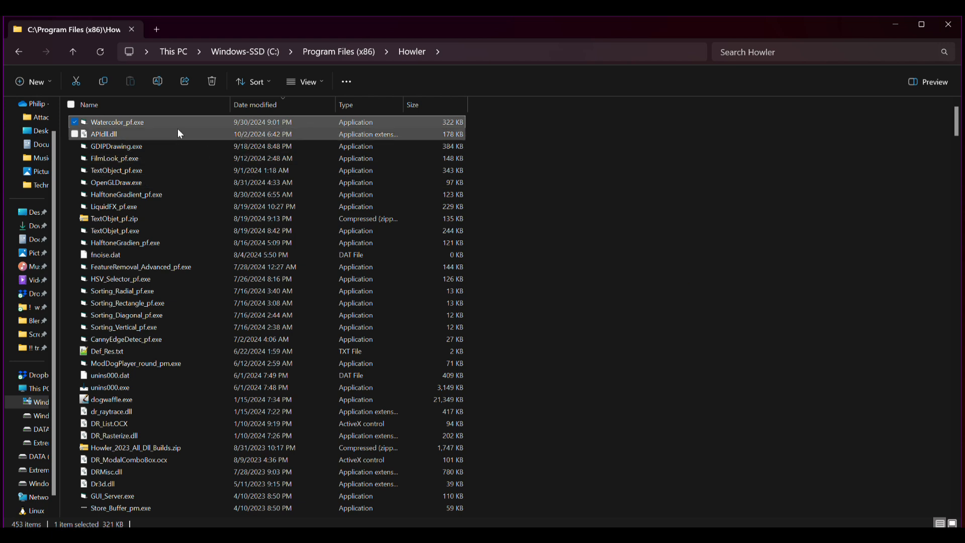
pyautogui.click(88, 136)
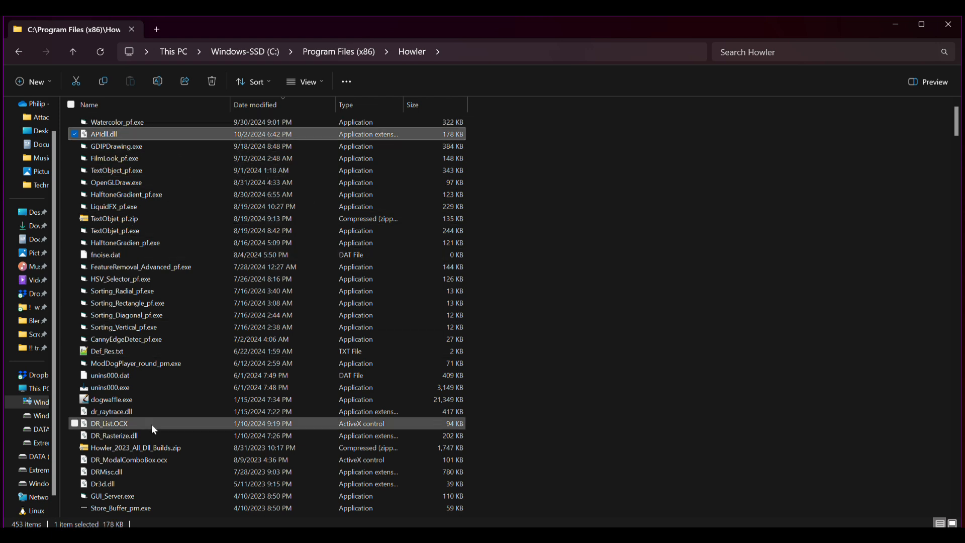
pyautogui.scroll(-8, 221, 427)
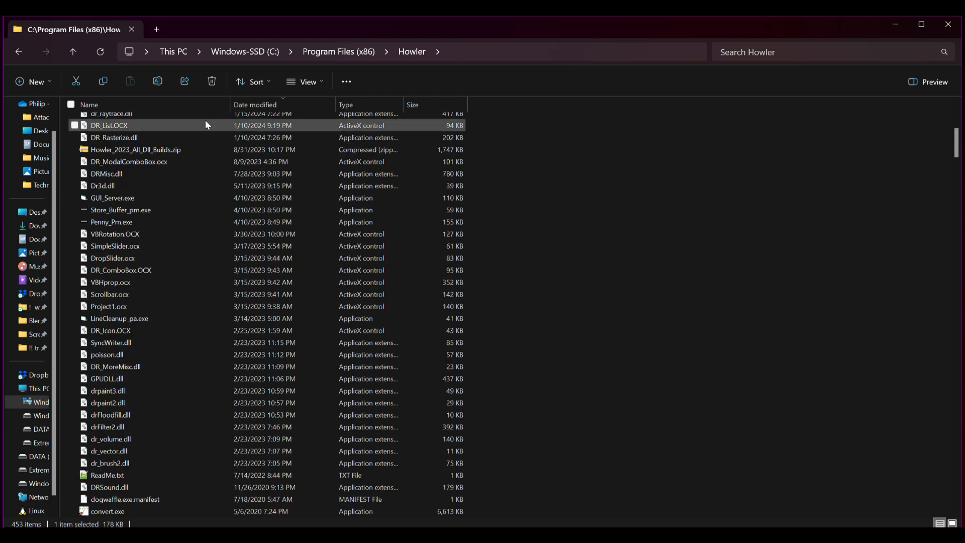
pyautogui.scroll(8, 110, 151)
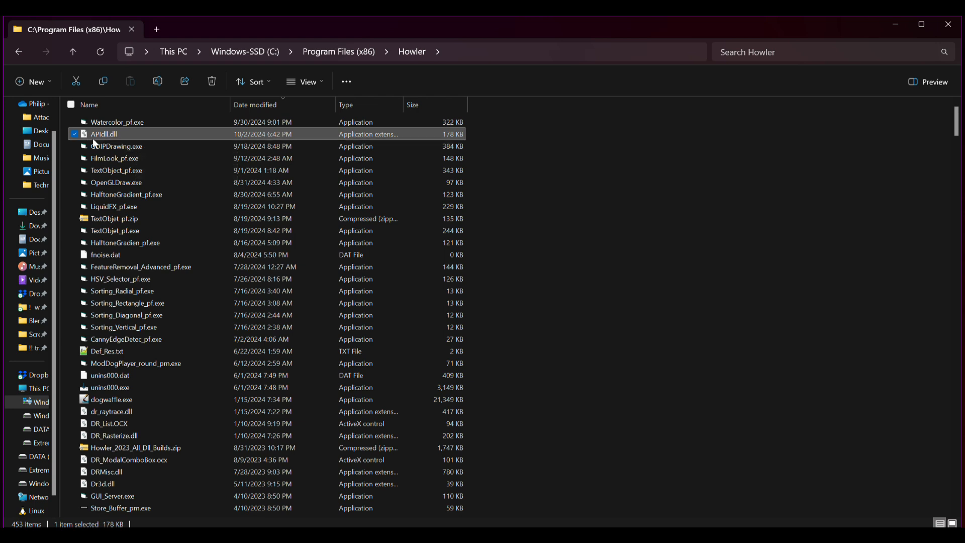
pyautogui.click(100, 121)
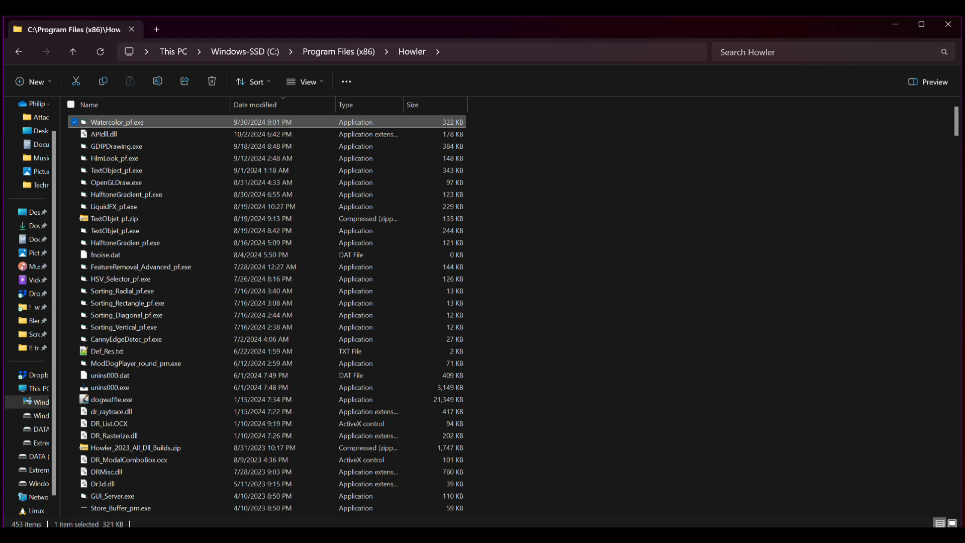
# Launch Howler again from the desktop
pyautogui.click(625, 536)
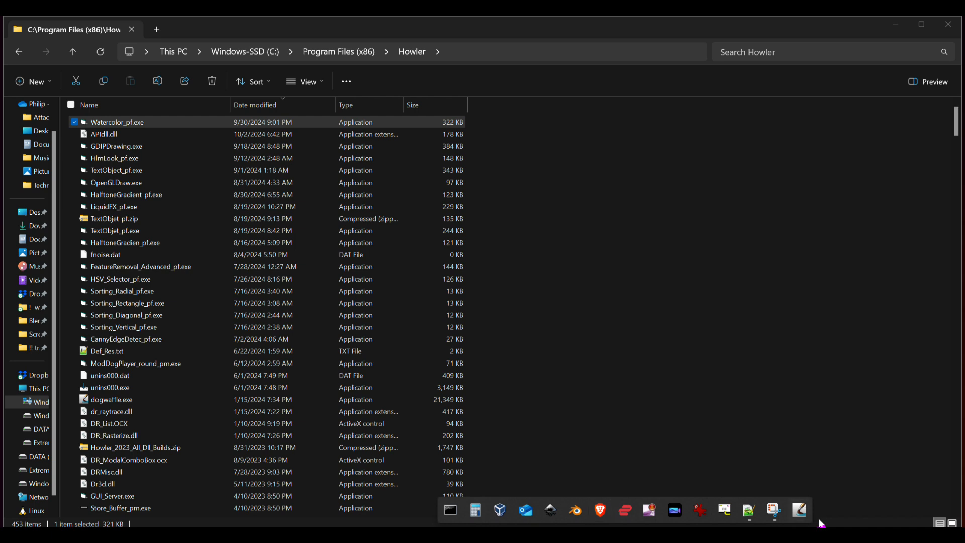
pyautogui.click(798, 511)
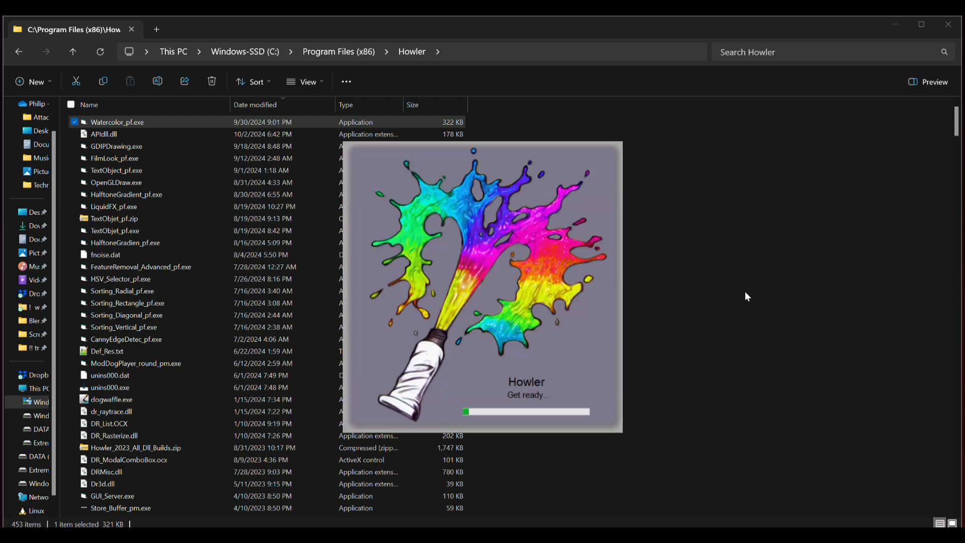
pyautogui.press('[')
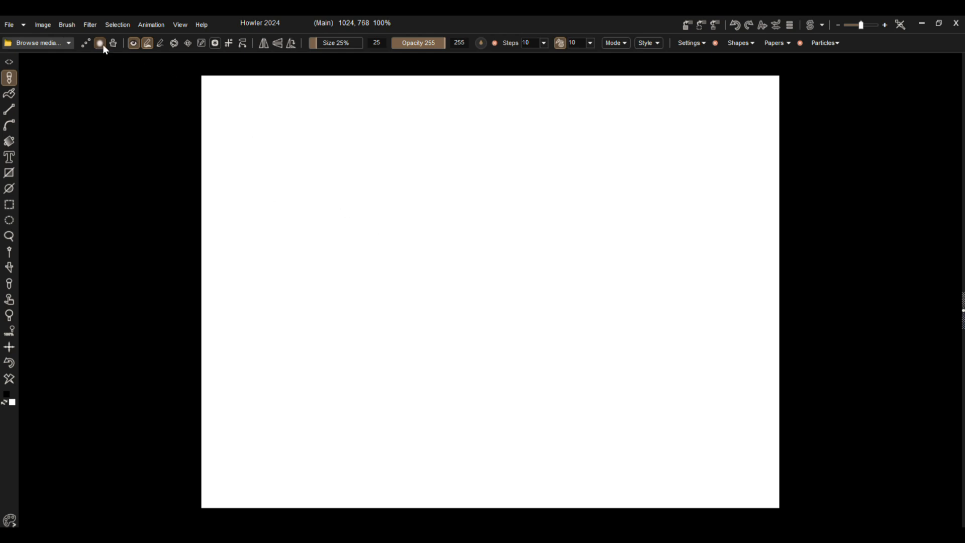
# Open the Watercolor plugin filter and move its window over the canvas
pyautogui.click(91, 26)
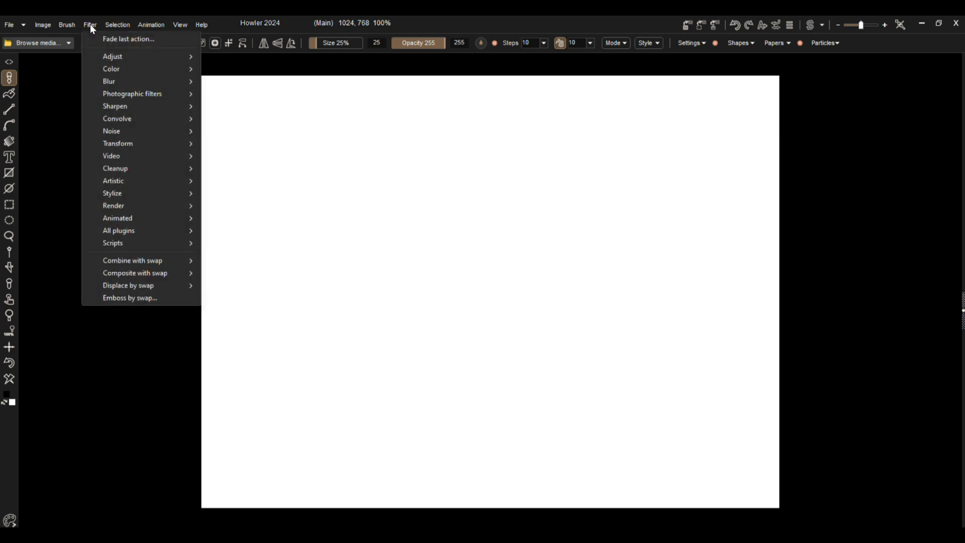
pyautogui.moveTo(128, 231)
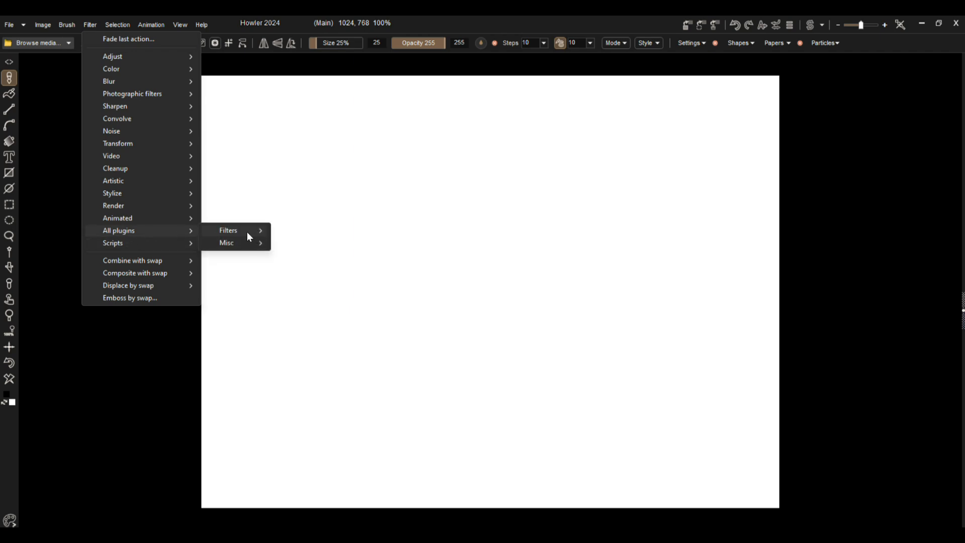
pyautogui.moveTo(246, 232)
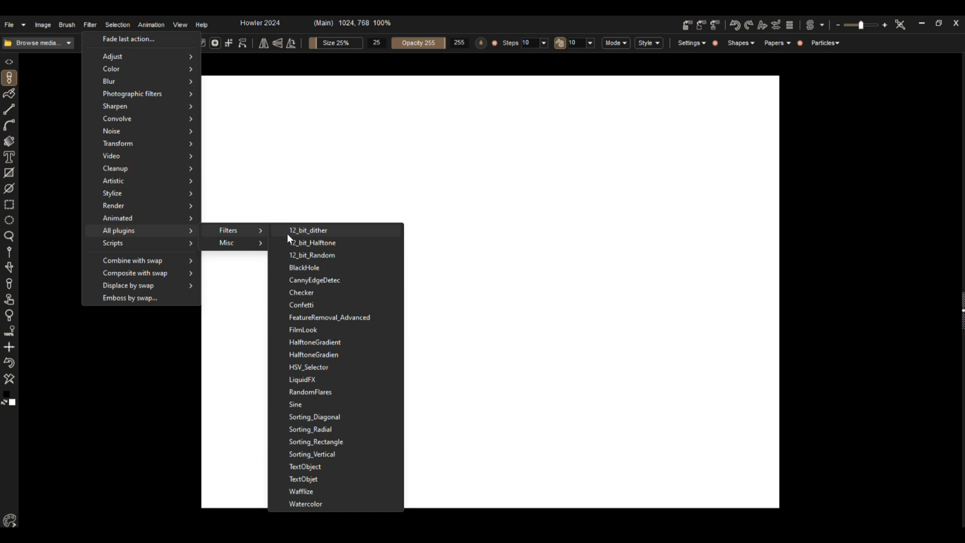
pyautogui.click(316, 504)
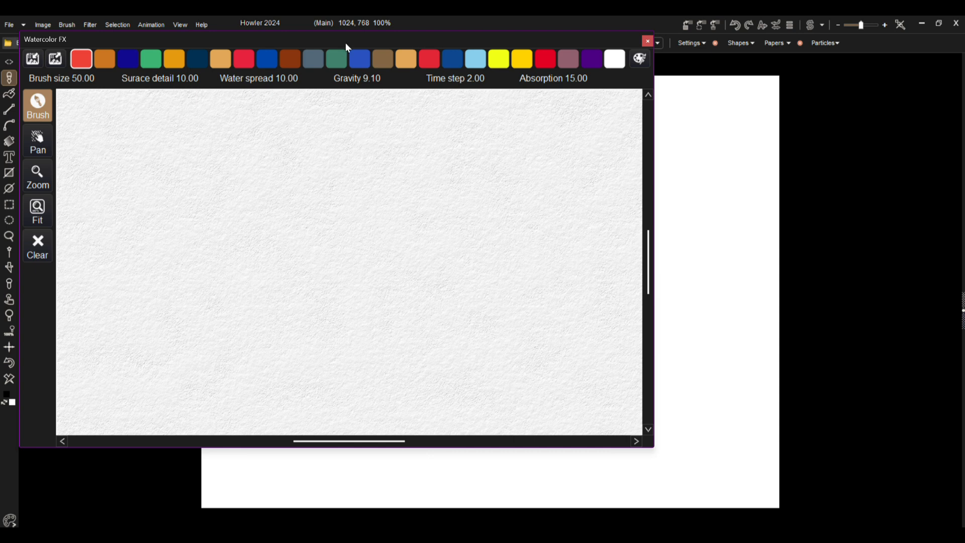
pyautogui.moveTo(317, 38)
pyautogui.mouseDown()
pyautogui.moveTo(353, 80)
pyautogui.moveTo(385, 67)
pyautogui.mouseUp()
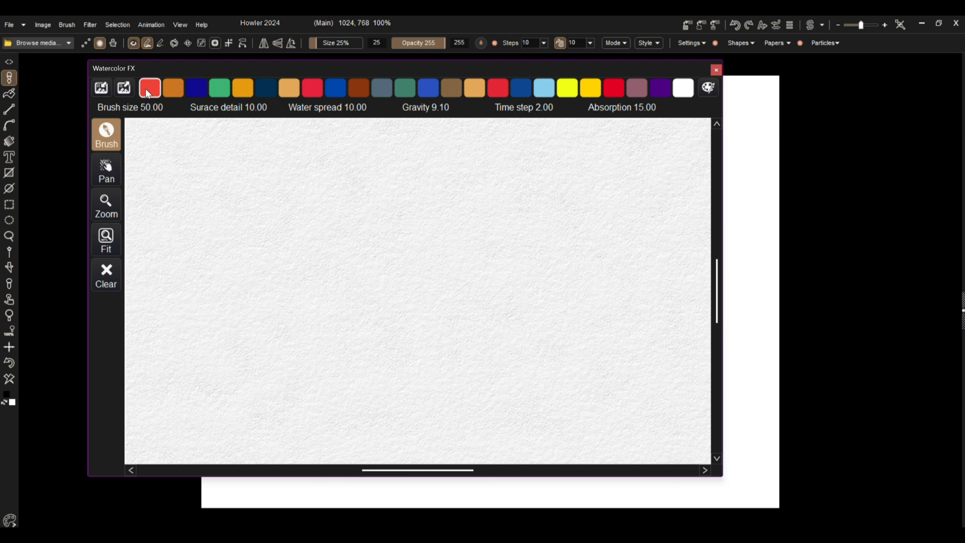
# Paint overlapping watercolor strokes across the paper in red, brown and slate gray
pyautogui.moveTo(189, 234)
pyautogui.mouseDown()
pyautogui.moveTo(226, 175)
pyautogui.moveTo(319, 222)
pyautogui.moveTo(252, 305)
pyautogui.moveTo(349, 356)
pyautogui.moveTo(337, 292)
pyautogui.moveTo(447, 283)
pyautogui.moveTo(395, 216)
pyautogui.moveTo(512, 175)
pyautogui.moveTo(538, 161)
pyautogui.mouseUp()
pyautogui.click(454, 85)
pyautogui.moveTo(496, 237); pyautogui.dragTo(474, 274)
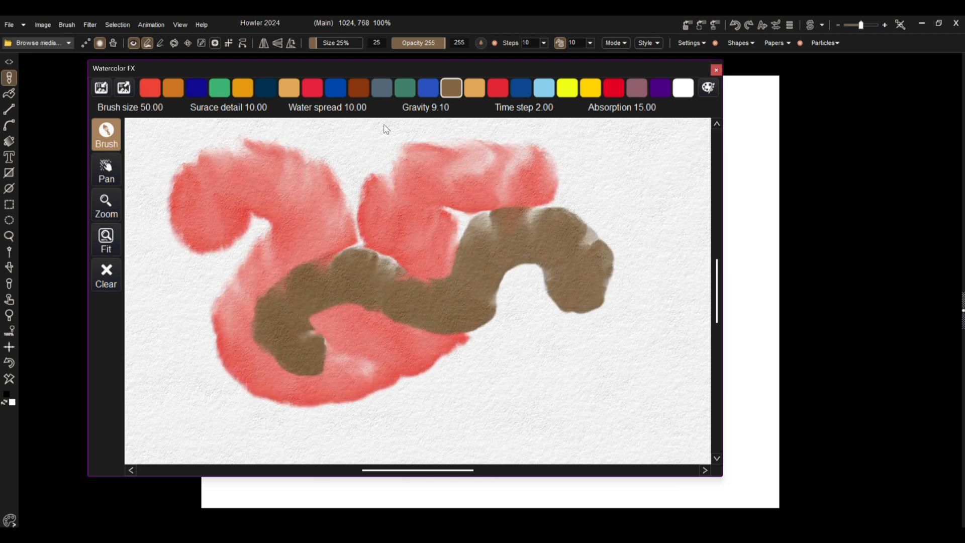
pyautogui.click(381, 88)
pyautogui.moveTo(417, 221)
pyautogui.mouseDown()
pyautogui.moveTo(430, 324)
pyautogui.moveTo(537, 211)
pyautogui.mouseUp()
pyautogui.moveTo(224, 236)
pyautogui.mouseDown()
pyautogui.moveTo(391, 178)
pyautogui.moveTo(625, 324)
pyautogui.moveTo(580, 347)
pyautogui.mouseUp()
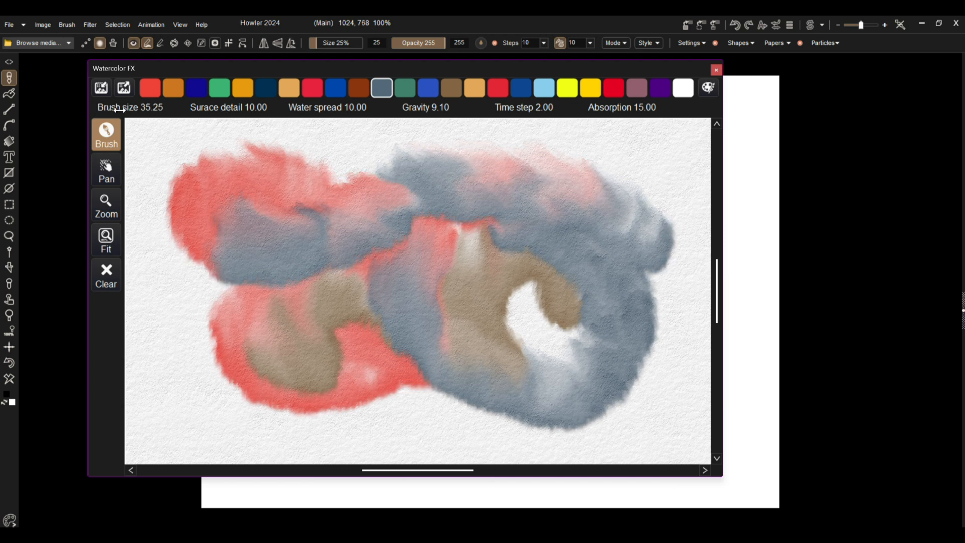
# Reduce the brush size and paint a thinner slate gray stroke down the paper's left edge
pyautogui.moveTo(83, 115); pyautogui.dragTo(71, 115)
pyautogui.moveTo(150, 141)
pyautogui.mouseDown()
pyautogui.moveTo(173, 148)
pyautogui.moveTo(190, 203)
pyautogui.moveTo(166, 301)
pyautogui.mouseUp()
# Set the brush size to 229 and paint broad slate gray and crimson strokes over the existing paint
pyautogui.moveTo(130, 107); pyautogui.dragTo(636, 114)
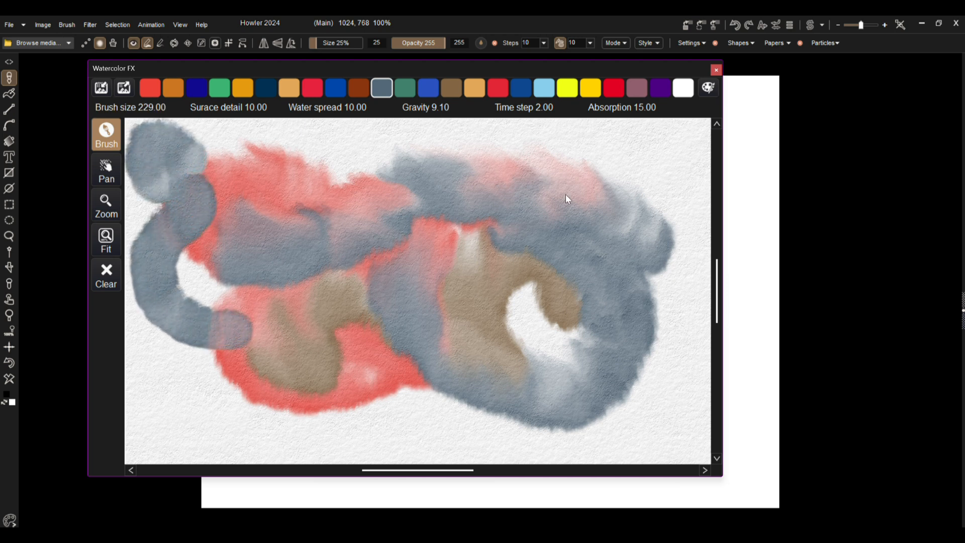
pyautogui.moveTo(416, 263); pyautogui.dragTo(349, 236)
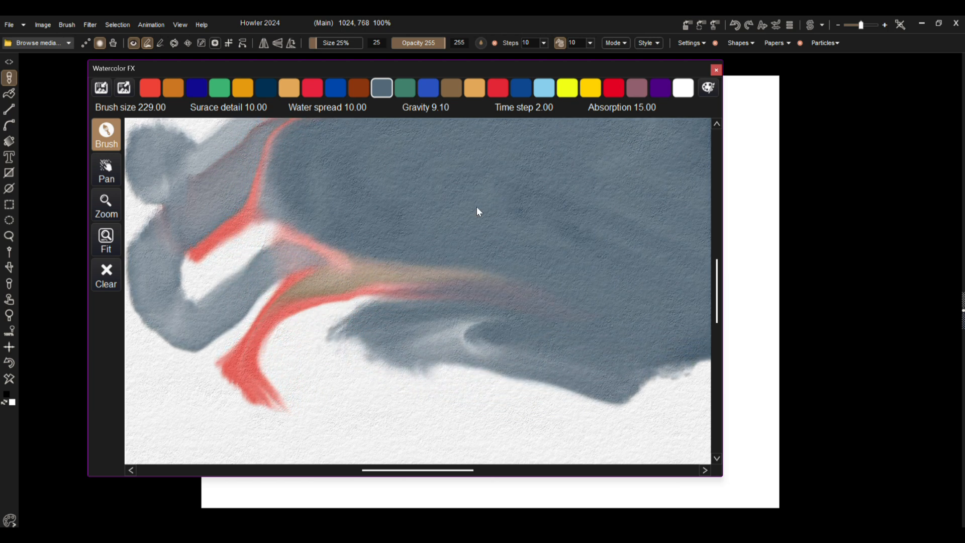
pyautogui.click(312, 88)
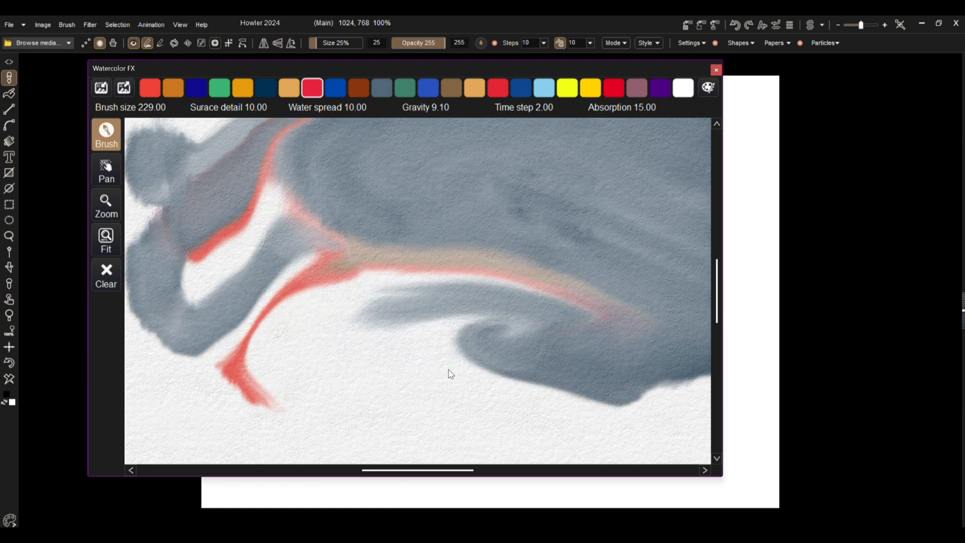
pyautogui.moveTo(246, 332); pyautogui.dragTo(325, 210)
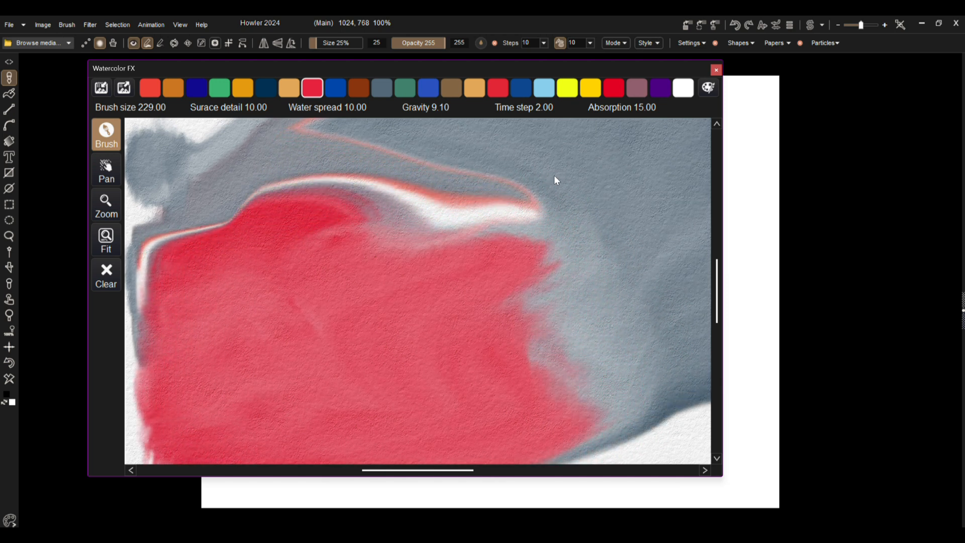
# Paint yellow over the crimson and gray paint, adding yellow and light blue strokes at brush size 106.75 and surface detail 0
pyautogui.click(573, 90)
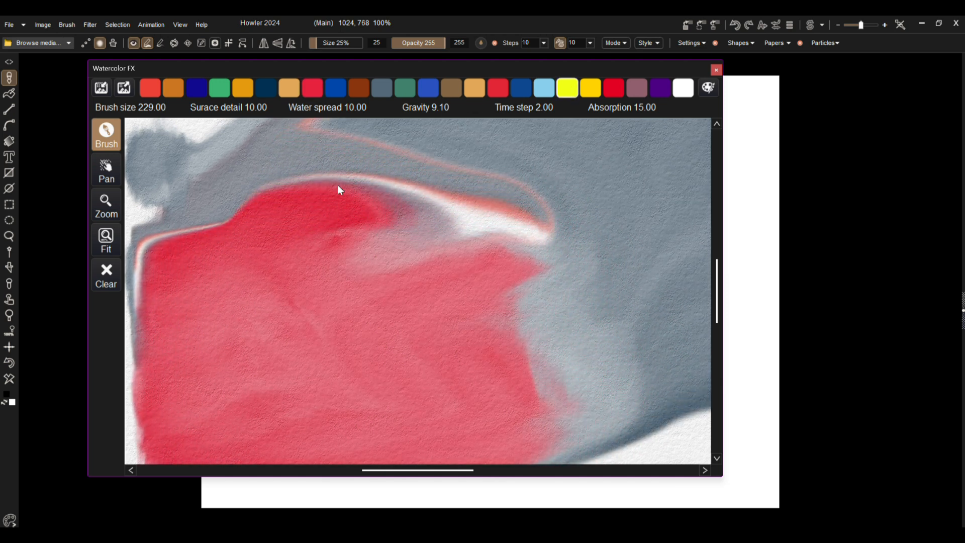
pyautogui.moveTo(495, 323); pyautogui.dragTo(452, 211)
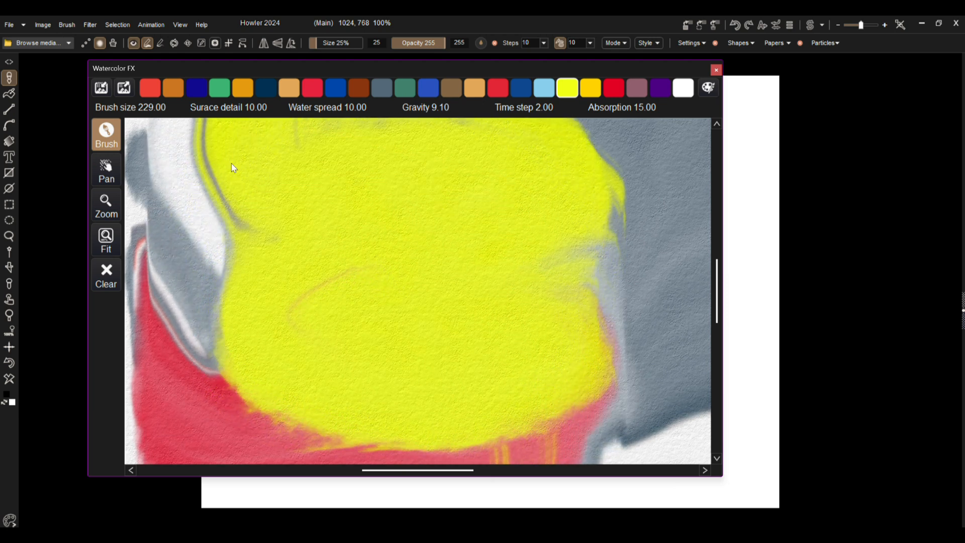
pyautogui.moveTo(143, 107); pyautogui.dragTo(28, 111)
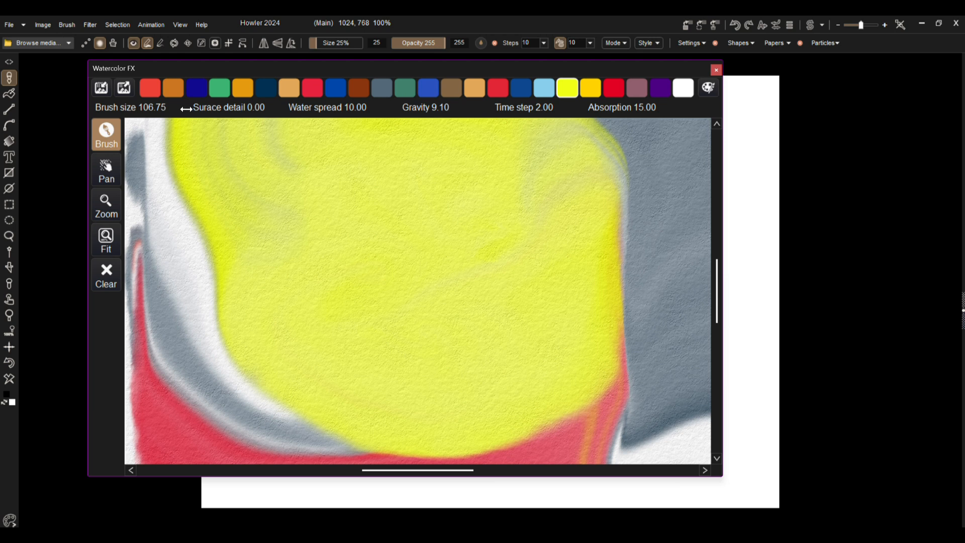
pyautogui.moveTo(318, 234)
pyautogui.mouseDown()
pyautogui.moveTo(384, 219)
pyautogui.moveTo(420, 247)
pyautogui.mouseUp()
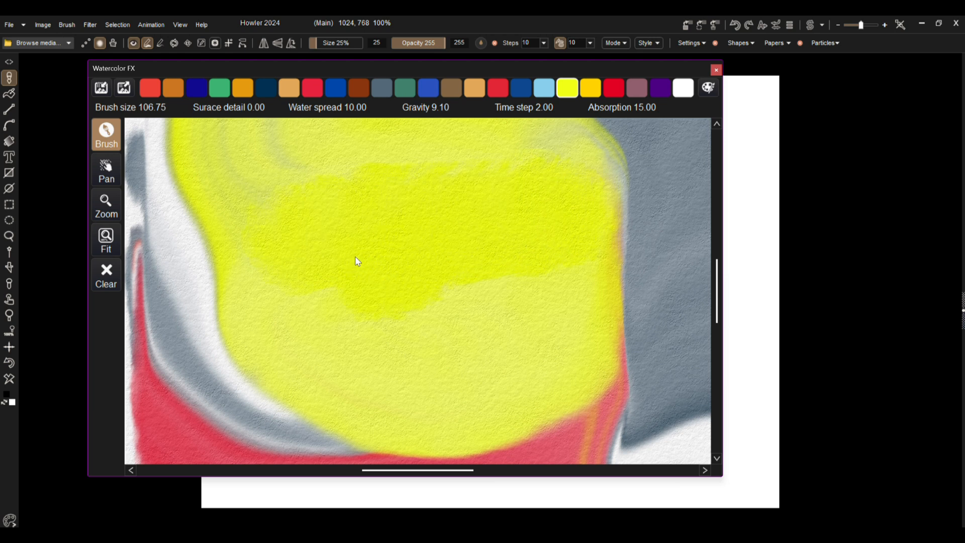
pyautogui.moveTo(593, 317)
pyautogui.mouseDown()
pyautogui.moveTo(456, 215)
pyautogui.moveTo(302, 251)
pyautogui.mouseUp()
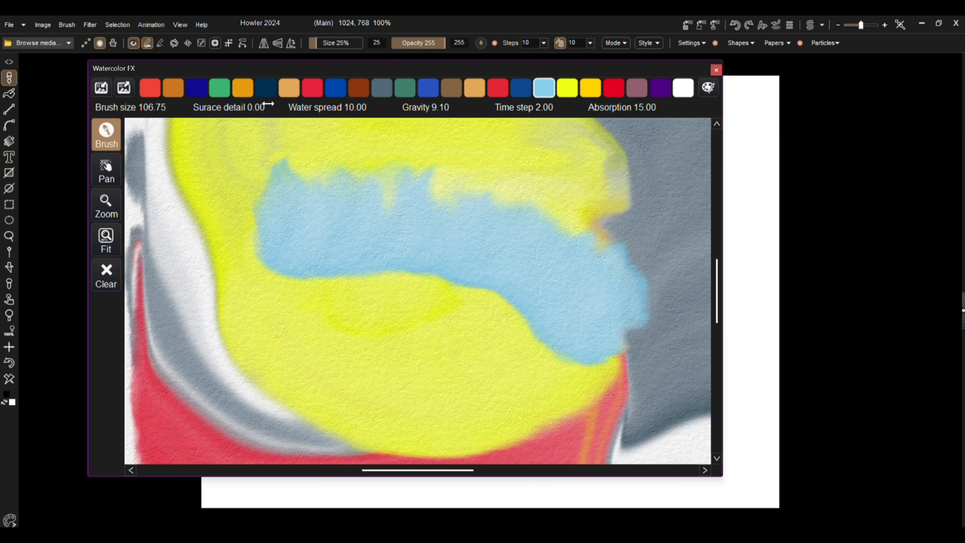
# Set the surface detail to 100 and paint broad light blue strokes over the yellow area
pyautogui.moveTo(229, 109); pyautogui.dragTo(253, 108)
pyautogui.moveTo(384, 386)
pyautogui.mouseDown()
pyautogui.moveTo(409, 303)
pyautogui.moveTo(582, 390)
pyautogui.moveTo(420, 244)
pyautogui.mouseUp()
pyautogui.moveTo(526, 185)
pyautogui.mouseDown()
pyautogui.moveTo(270, 249)
pyautogui.moveTo(427, 222)
pyautogui.mouseUp()
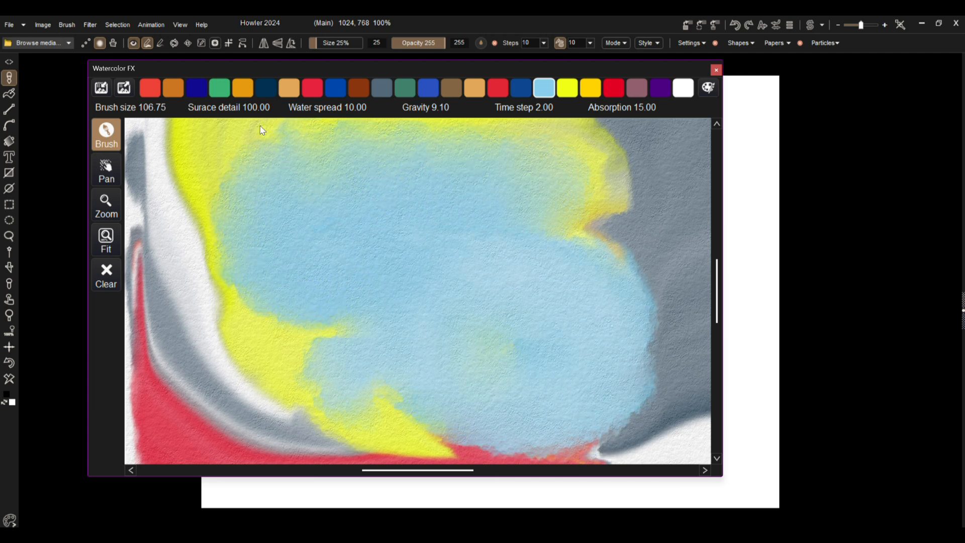
# Set the surface detail to 17.50 and paint a curved green stroke over the light blue area
pyautogui.moveTo(248, 107); pyautogui.dragTo(174, 117)
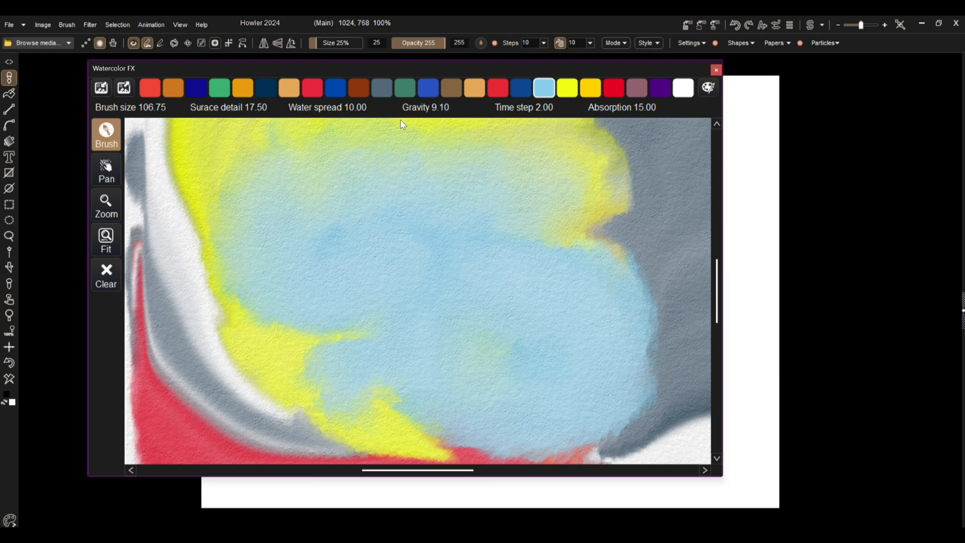
pyautogui.click(405, 89)
pyautogui.moveTo(312, 173)
pyautogui.mouseDown()
pyautogui.moveTo(457, 260)
pyautogui.moveTo(382, 159)
pyautogui.mouseUp()
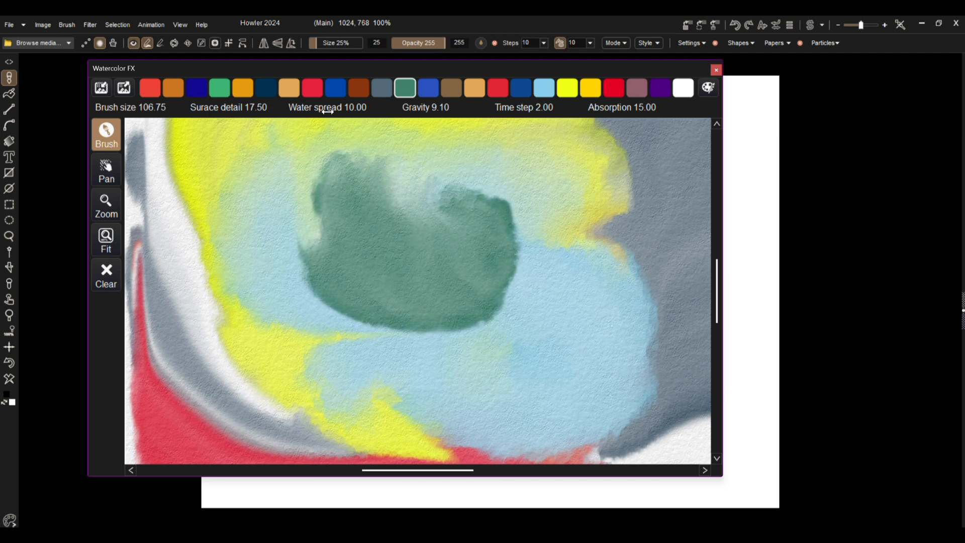
# Set the water spread to 100 and paint a diagonal green stroke and a light blue stroke across it
pyautogui.moveTo(334, 108); pyautogui.dragTo(493, 135)
pyautogui.moveTo(492, 385)
pyautogui.mouseDown()
pyautogui.moveTo(576, 306)
pyautogui.moveTo(628, 237)
pyautogui.mouseUp()
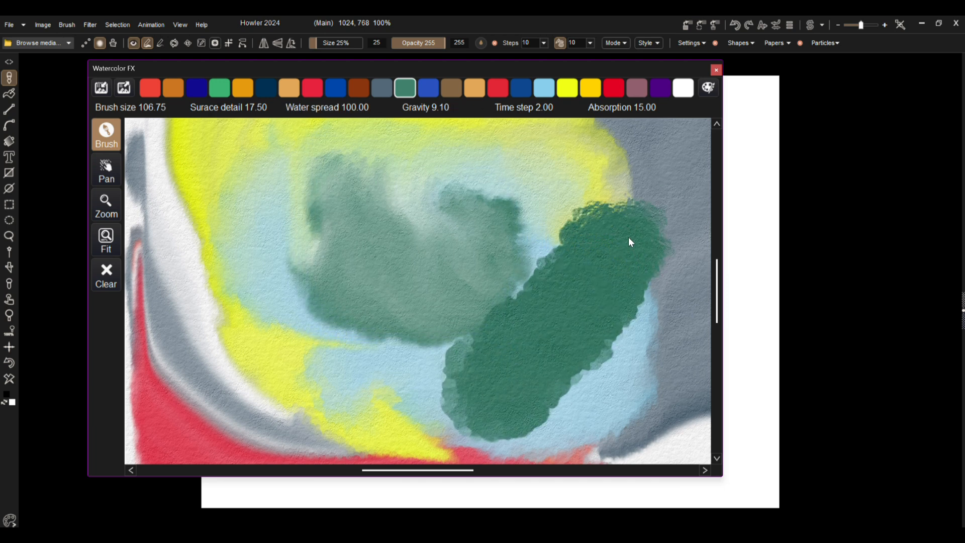
pyautogui.click(544, 88)
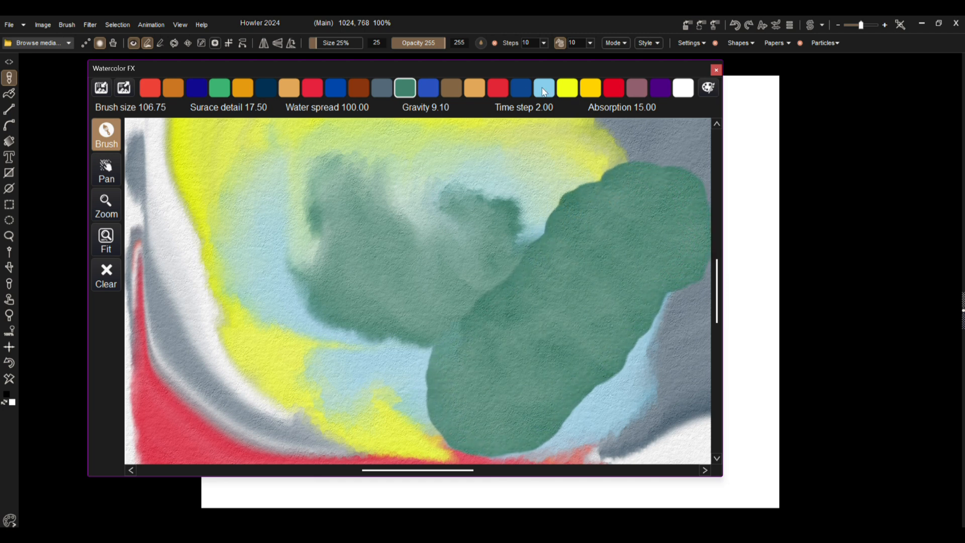
pyautogui.moveTo(545, 334); pyautogui.dragTo(259, 253)
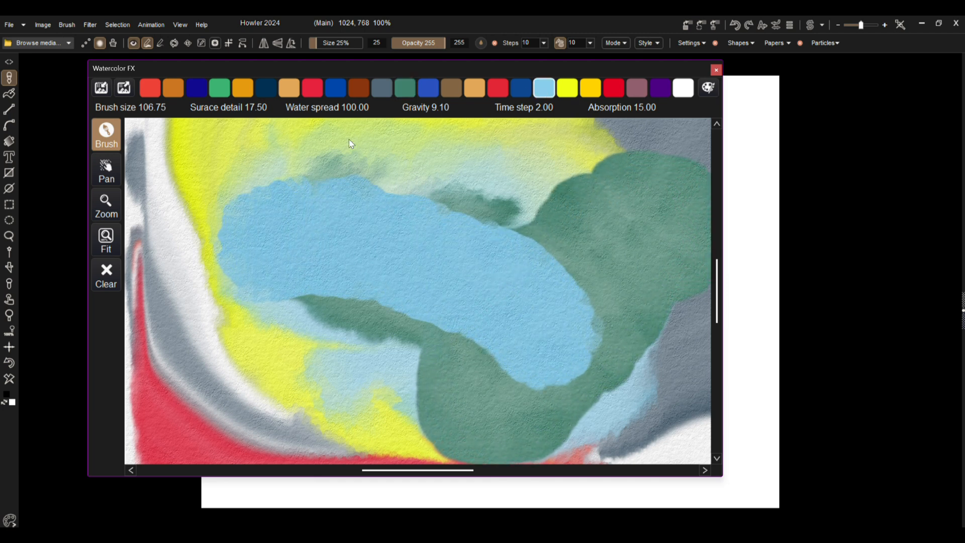
# Set the water spread to 0 and paint light blue, yellow and crimson strokes, using brush size 66.25 for the crimson one
pyautogui.moveTo(360, 107); pyautogui.dragTo(118, 111)
pyautogui.moveTo(406, 360)
pyautogui.mouseDown()
pyautogui.moveTo(425, 280)
pyautogui.moveTo(530, 205)
pyautogui.moveTo(622, 331)
pyautogui.mouseUp()
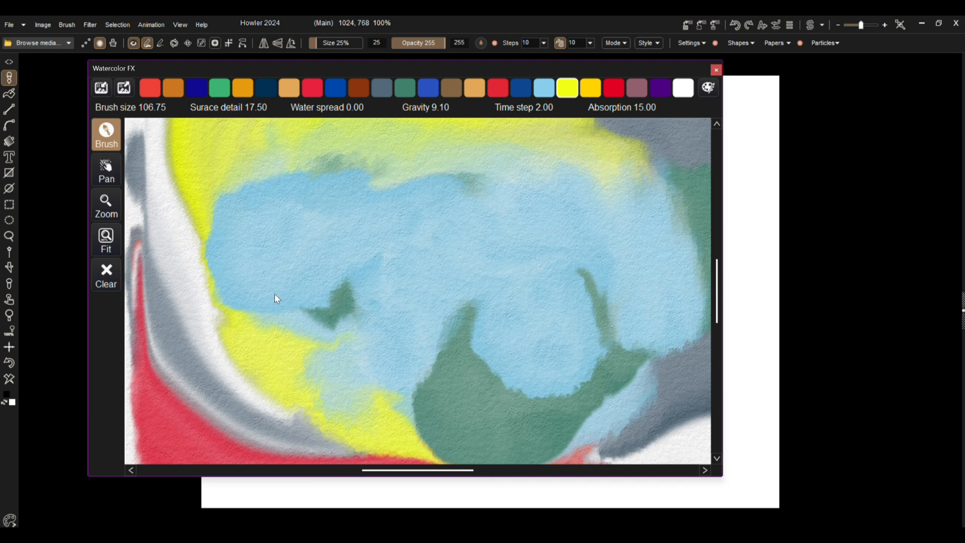
pyautogui.moveTo(214, 378)
pyautogui.mouseDown()
pyautogui.moveTo(420, 183)
pyautogui.moveTo(355, 267)
pyautogui.mouseUp()
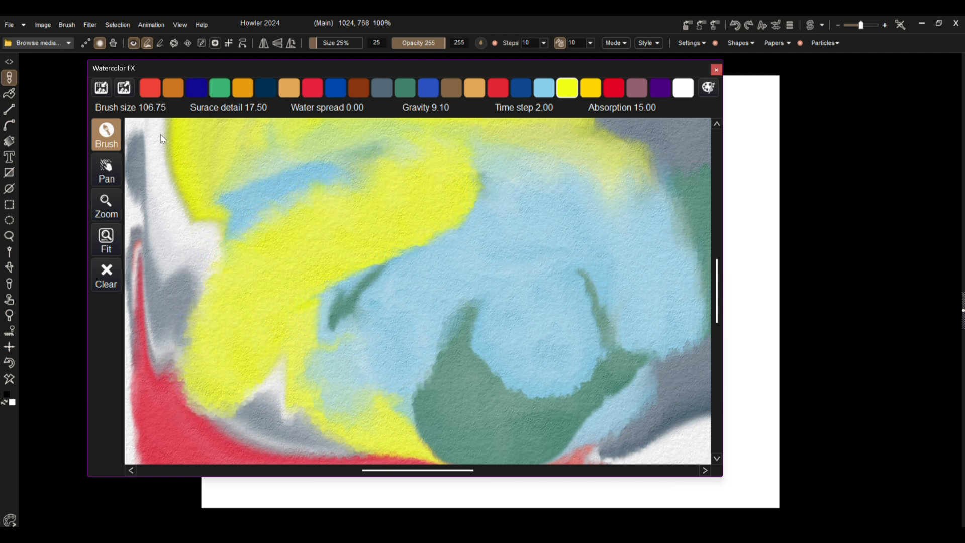
pyautogui.click(319, 90)
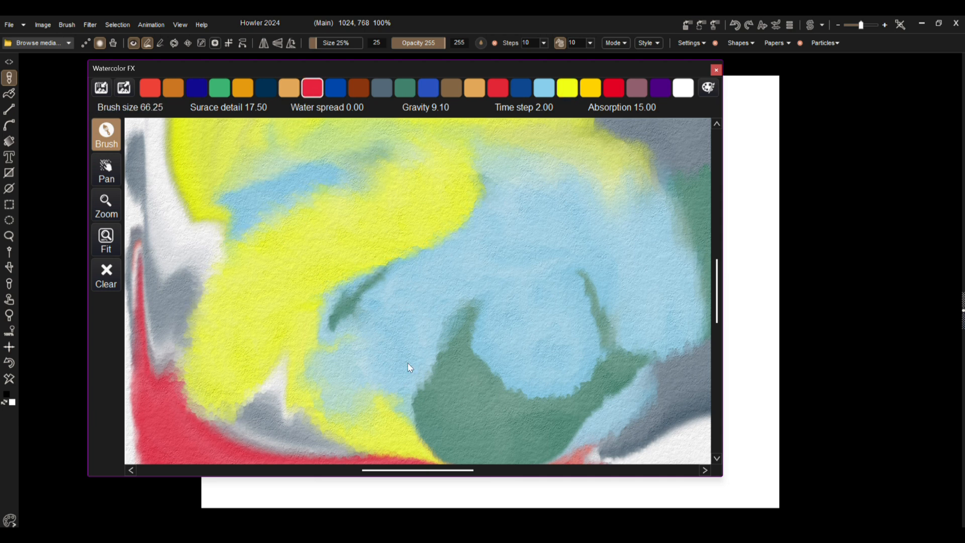
pyautogui.moveTo(387, 335)
pyautogui.mouseDown()
pyautogui.moveTo(391, 247)
pyautogui.moveTo(522, 236)
pyautogui.moveTo(608, 273)
pyautogui.mouseUp()
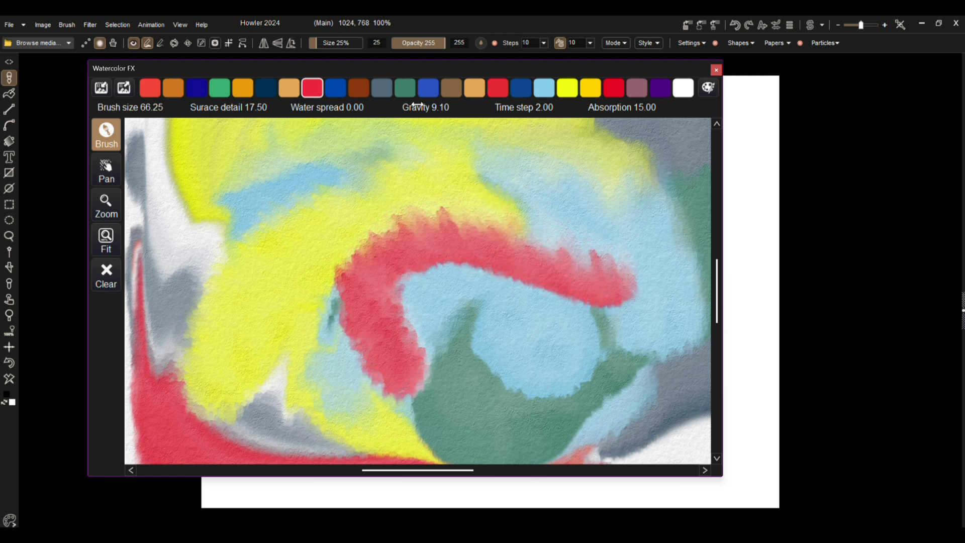
# Set the water spread to 100 and brush size to about 35, and paint crimson strokes, the second with gravity at 61.60
pyautogui.moveTo(376, 109); pyautogui.dragTo(490, 117)
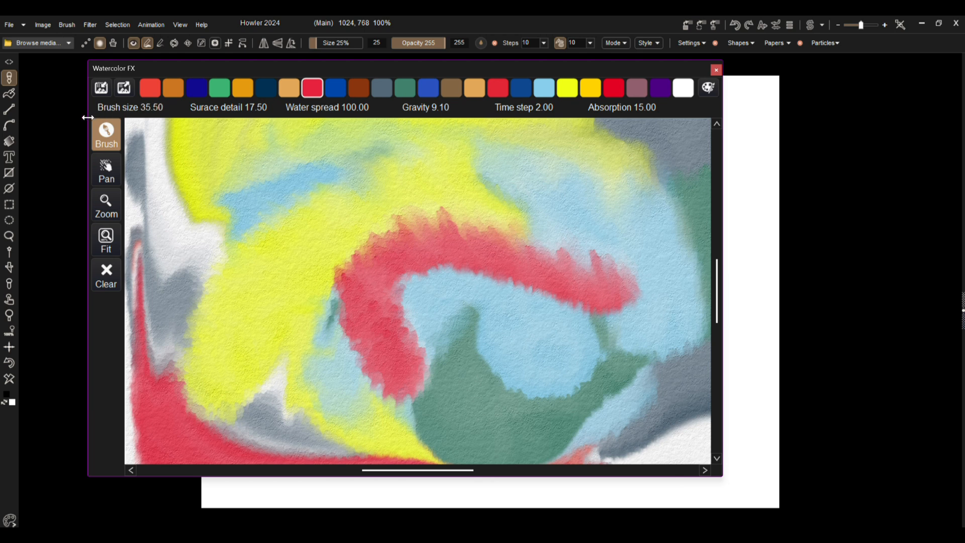
pyautogui.moveTo(255, 358)
pyautogui.mouseDown()
pyautogui.moveTo(253, 310)
pyautogui.moveTo(303, 234)
pyautogui.moveTo(425, 184)
pyautogui.mouseUp()
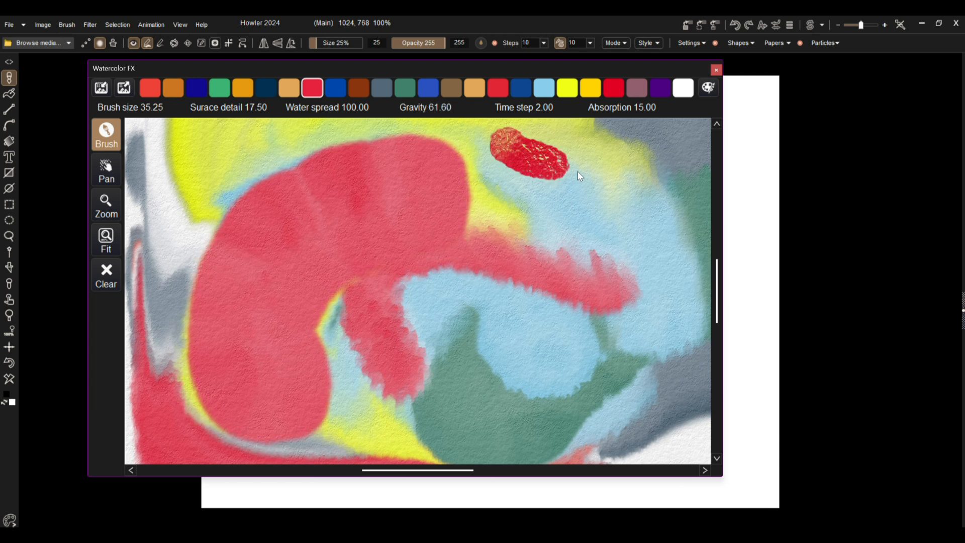
pyautogui.moveTo(578, 173); pyautogui.dragTo(660, 141)
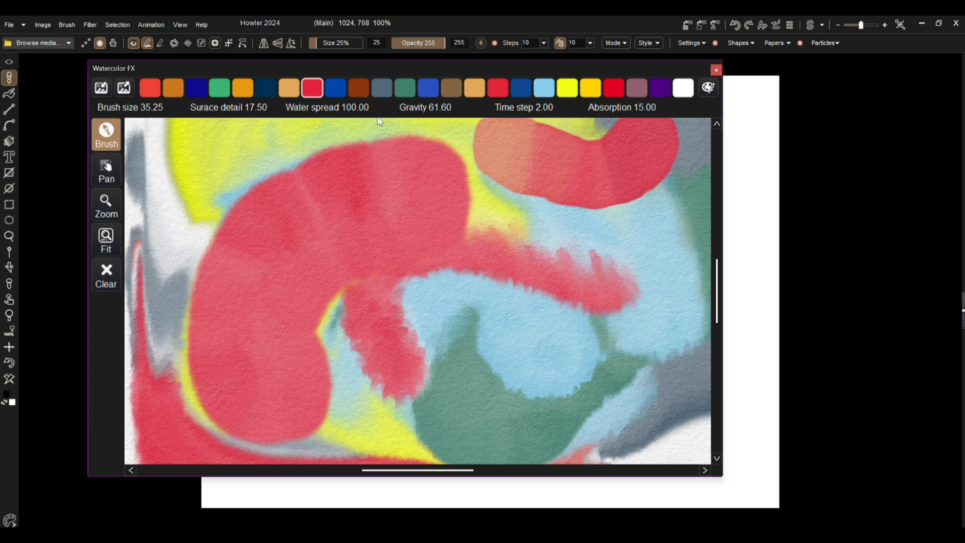
# Set the water spread to 36.50 and gravity to 100, and paint across the red areas with the brown and yellow colors selected
pyautogui.click(359, 88)
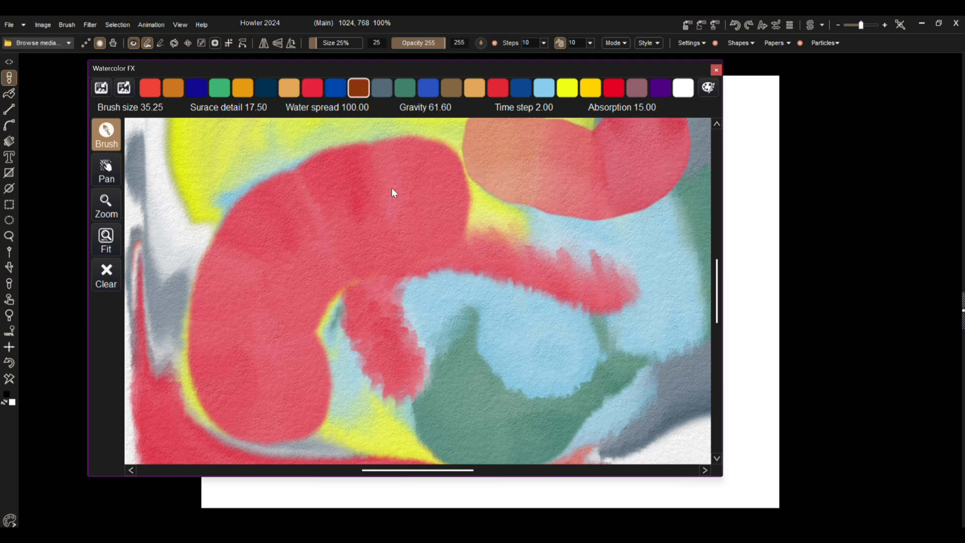
pyautogui.moveTo(326, 107); pyautogui.dragTo(31, 112)
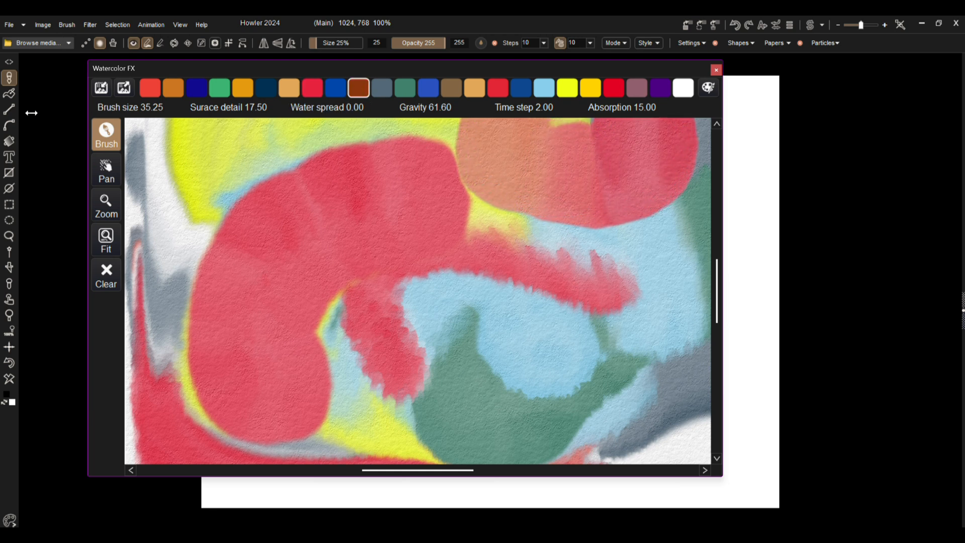
pyautogui.moveTo(357, 107); pyautogui.dragTo(400, 109)
pyautogui.moveTo(586, 115); pyautogui.dragTo(628, 115)
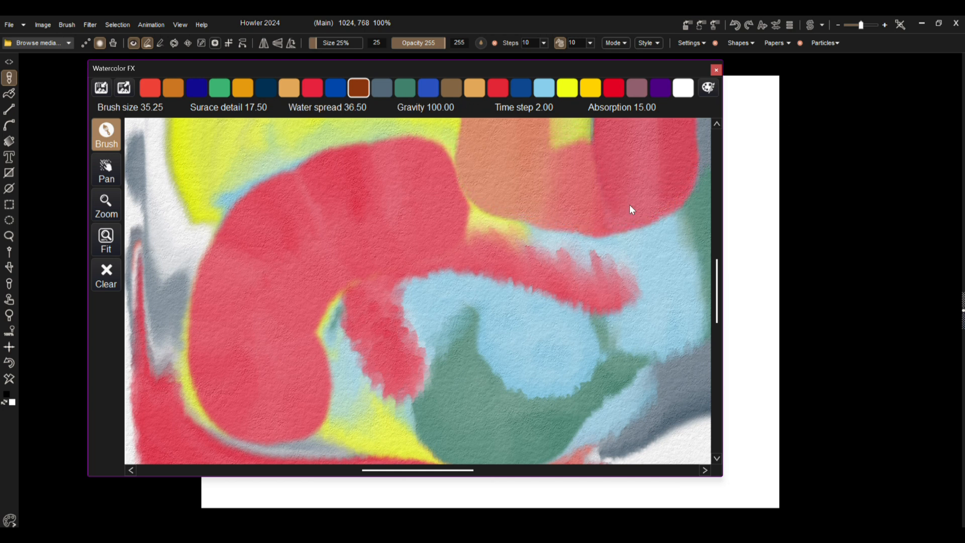
pyautogui.moveTo(499, 307); pyautogui.dragTo(256, 256)
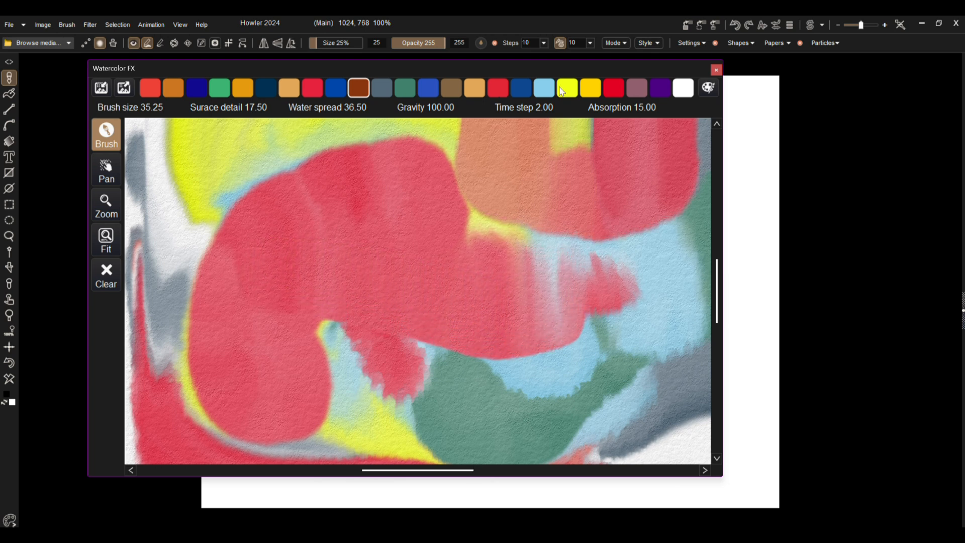
pyautogui.click(573, 90)
pyautogui.moveTo(518, 143)
pyautogui.mouseDown()
pyautogui.moveTo(467, 168)
pyautogui.moveTo(467, 228)
pyautogui.moveTo(383, 162)
pyautogui.moveTo(205, 261)
pyautogui.moveTo(181, 327)
pyautogui.mouseUp()
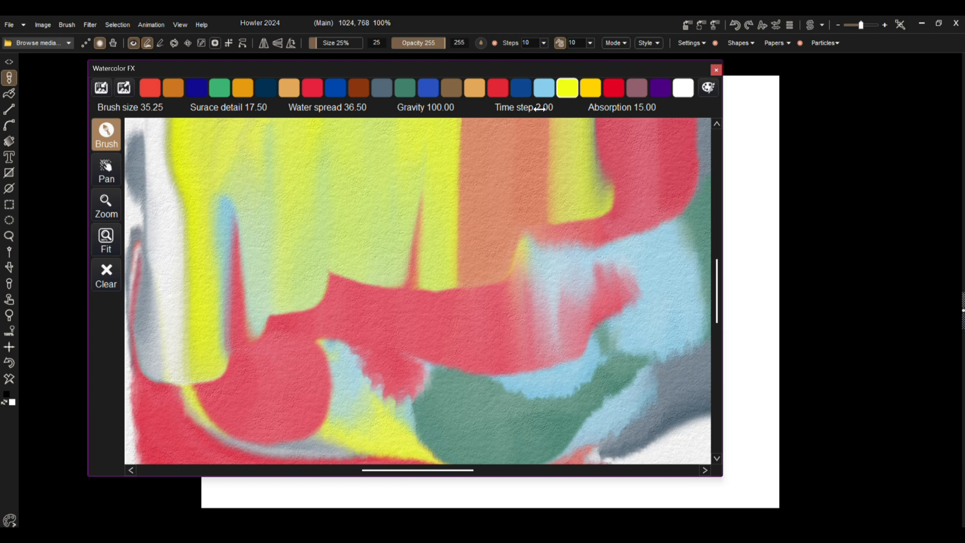
# Set the time step to 5, clear the paper and paint a wavy yellow stroke on it
pyautogui.moveTo(535, 108); pyautogui.dragTo(603, 108)
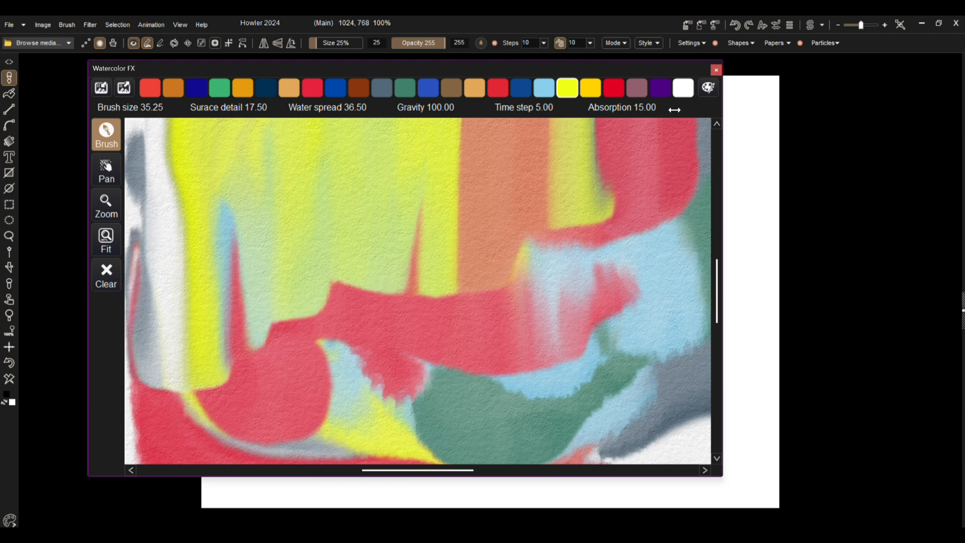
pyautogui.click(105, 276)
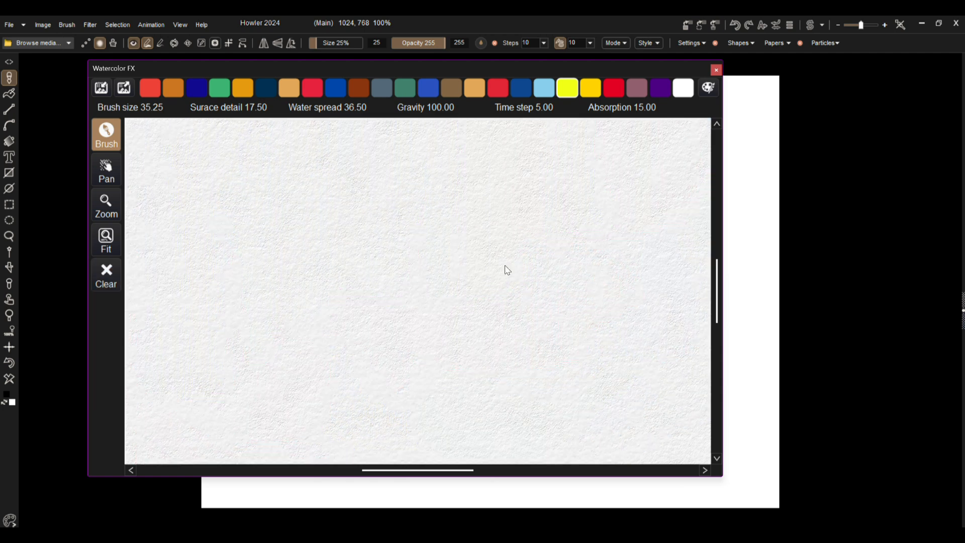
pyautogui.moveTo(527, 236)
pyautogui.mouseDown()
pyautogui.moveTo(474, 200)
pyautogui.moveTo(400, 212)
pyautogui.moveTo(343, 344)
pyautogui.moveTo(254, 250)
pyautogui.mouseUp()
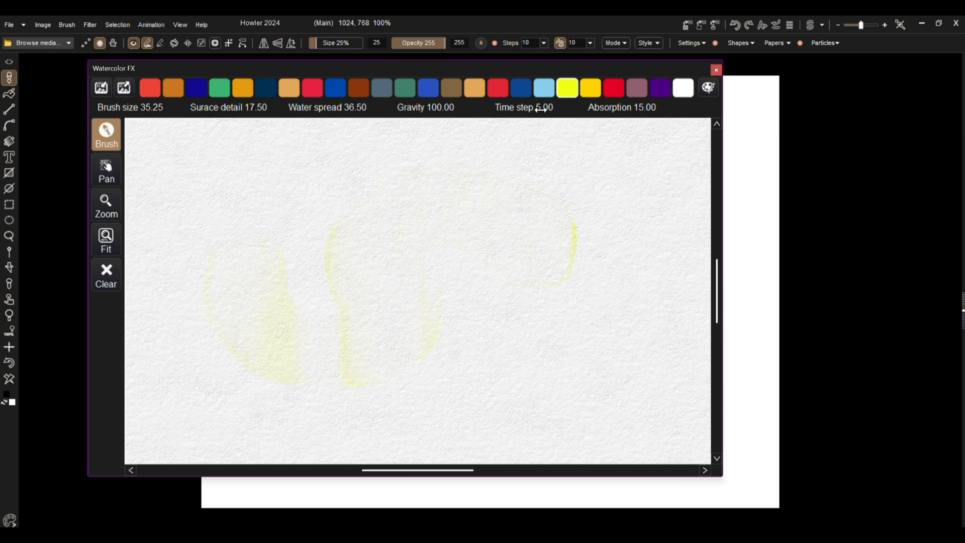
# Set the time step to 0.10 and paint yellow strokes, one arching across the paper and one looping around its middle
pyautogui.moveTo(578, 284)
pyautogui.mouseDown()
pyautogui.moveTo(510, 201)
pyautogui.moveTo(235, 146)
pyautogui.mouseUp()
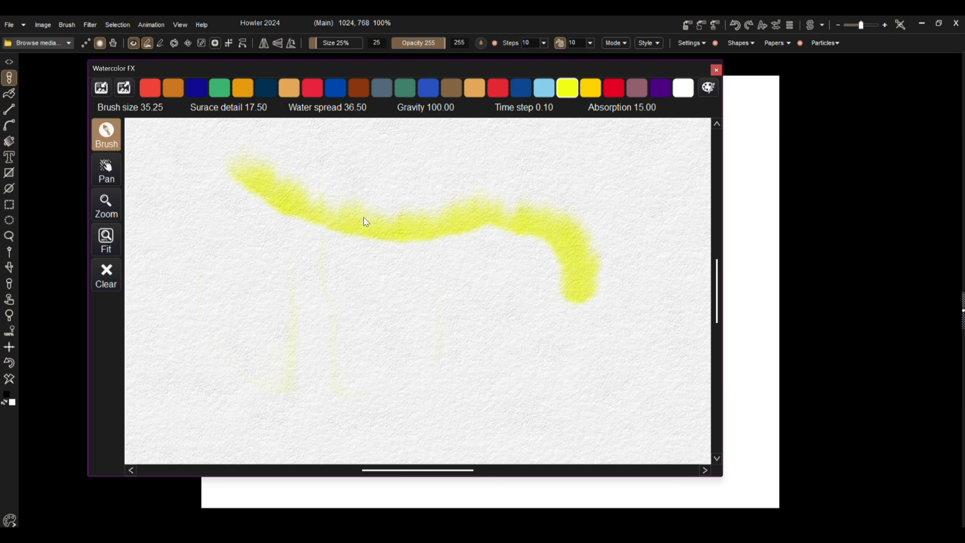
pyautogui.moveTo(311, 304)
pyautogui.mouseDown()
pyautogui.moveTo(520, 346)
pyautogui.moveTo(364, 338)
pyautogui.mouseUp()
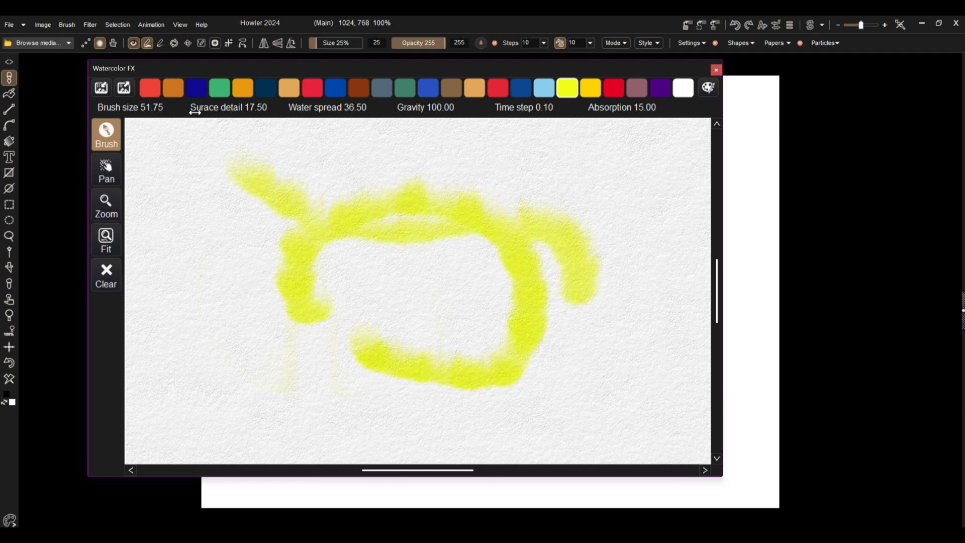
# Set the time step to 2, brush size to 68.50 and absorption to 0.10, and paint yellow and red strokes
pyautogui.moveTo(534, 107); pyautogui.dragTo(586, 112)
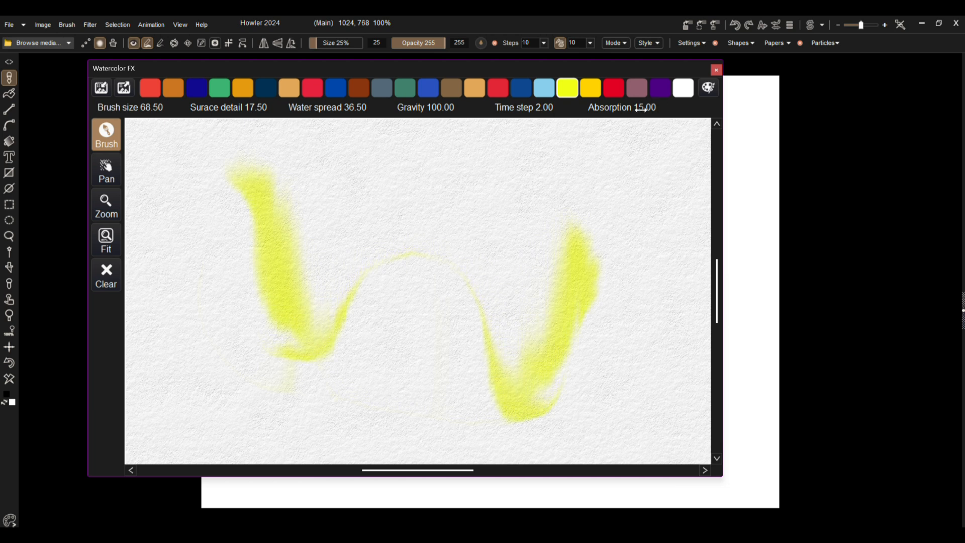
pyautogui.moveTo(660, 239)
pyautogui.mouseDown()
pyautogui.moveTo(597, 175)
pyautogui.moveTo(402, 325)
pyautogui.mouseUp()
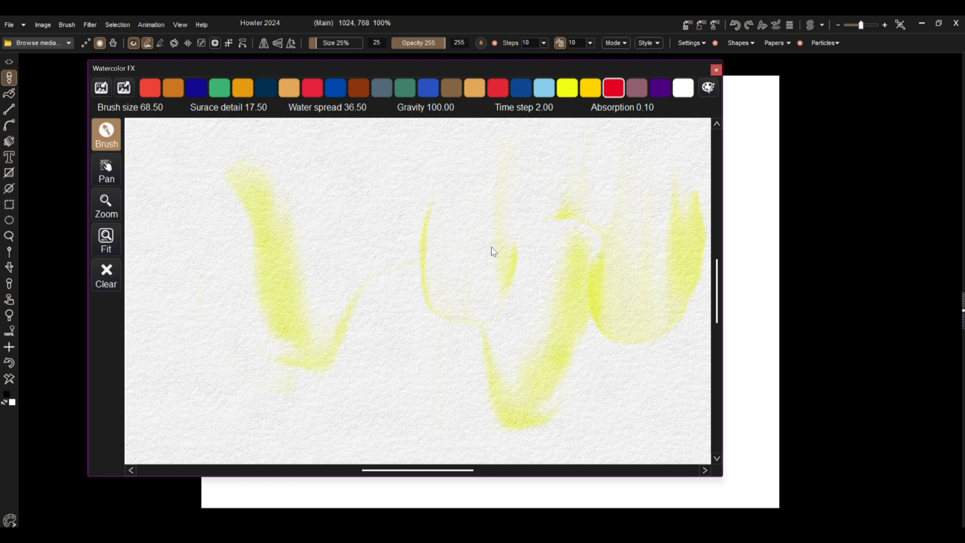
pyautogui.moveTo(168, 185)
pyautogui.mouseDown()
pyautogui.moveTo(443, 209)
pyautogui.moveTo(692, 195)
pyautogui.moveTo(517, 362)
pyautogui.moveTo(464, 362)
pyautogui.mouseUp()
# Paint red strokes across the paper with the absorption set to 100, and more with it set to 18
pyautogui.moveTo(648, 107); pyautogui.dragTo(845, 113)
pyautogui.moveTo(579, 322)
pyautogui.mouseDown()
pyautogui.moveTo(274, 289)
pyautogui.moveTo(262, 324)
pyautogui.mouseUp()
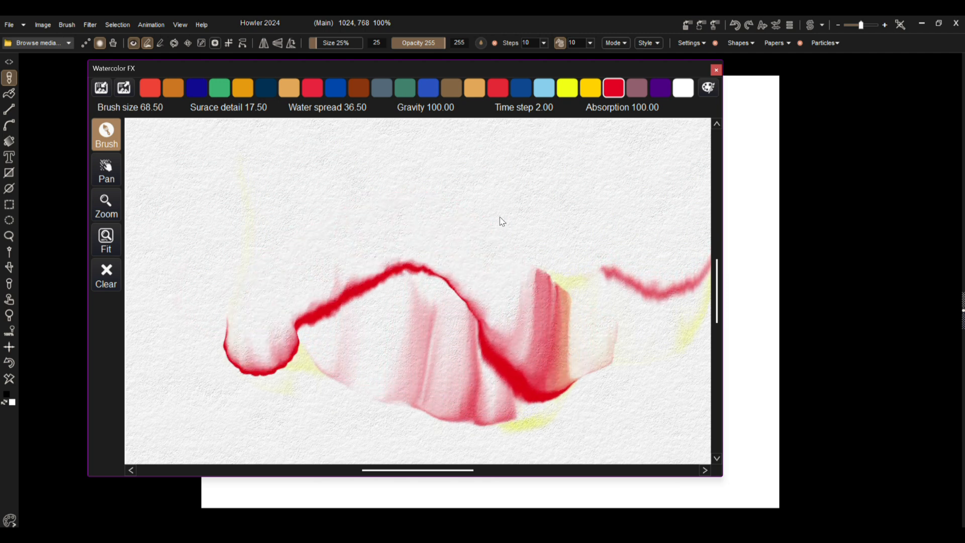
pyautogui.moveTo(654, 103); pyautogui.dragTo(559, 102)
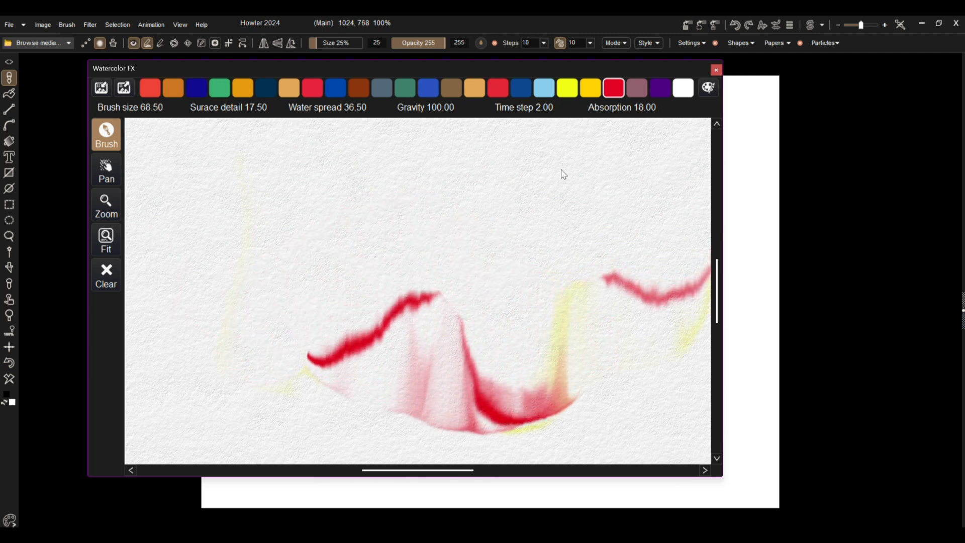
pyautogui.moveTo(513, 326)
pyautogui.mouseDown()
pyautogui.moveTo(385, 236)
pyautogui.moveTo(223, 226)
pyautogui.moveTo(516, 291)
pyautogui.moveTo(592, 203)
pyautogui.mouseUp()
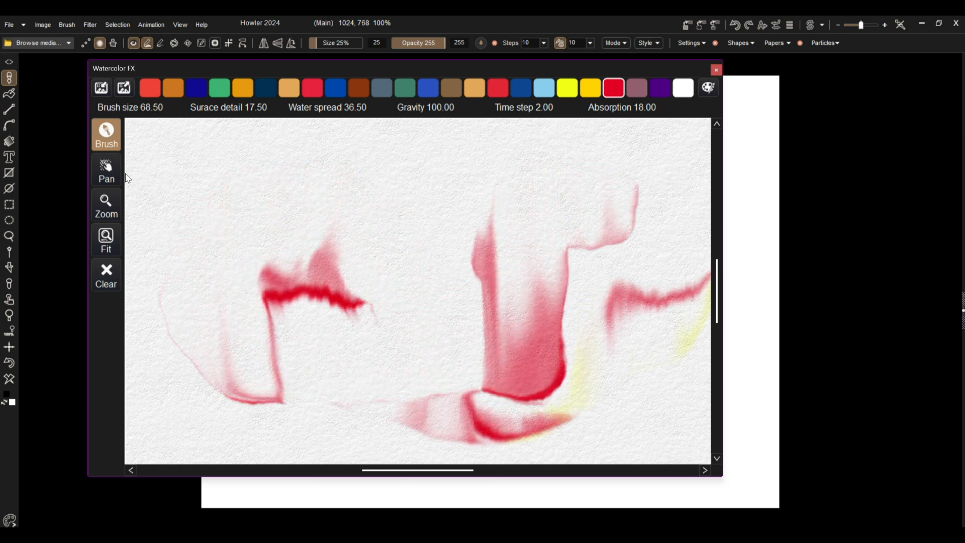
# Pan the watercolor paper slightly to bring its upper corner into view
pyautogui.click(106, 170)
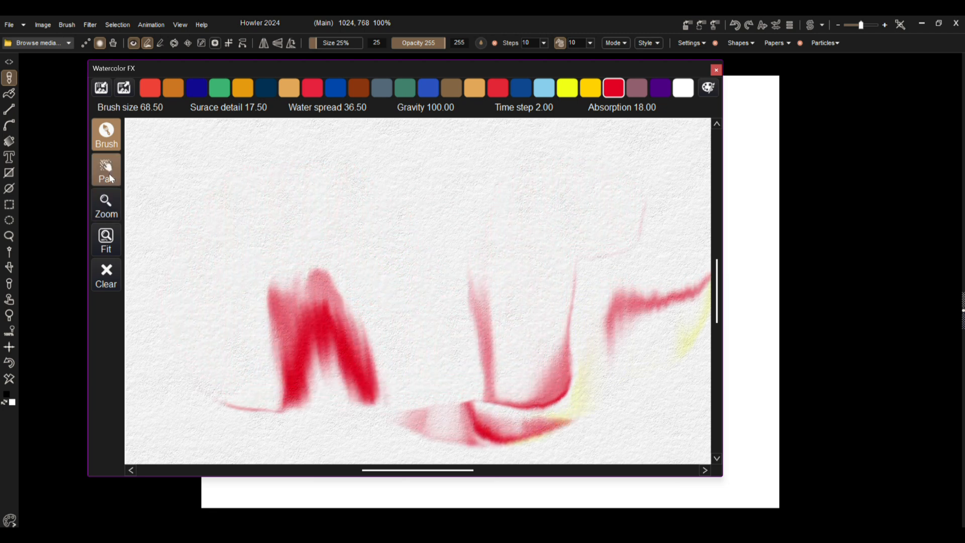
pyautogui.moveTo(465, 354)
pyautogui.mouseDown()
pyautogui.moveTo(461, 324)
pyautogui.moveTo(452, 359)
pyautogui.moveTo(484, 358)
pyautogui.mouseUp()
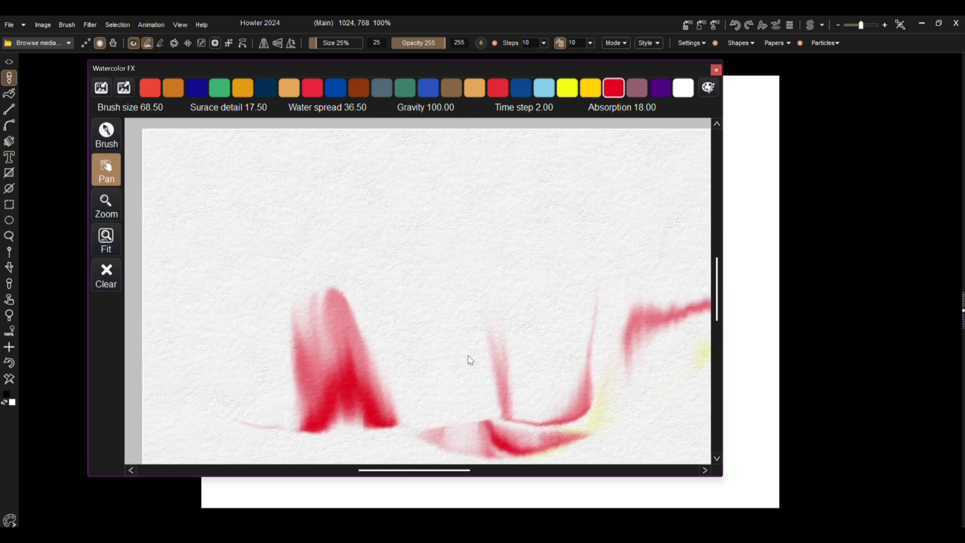
# Try the Zoom tool by zooming in and out on the red strokes, and use Fit on the paper view
pyautogui.click(107, 211)
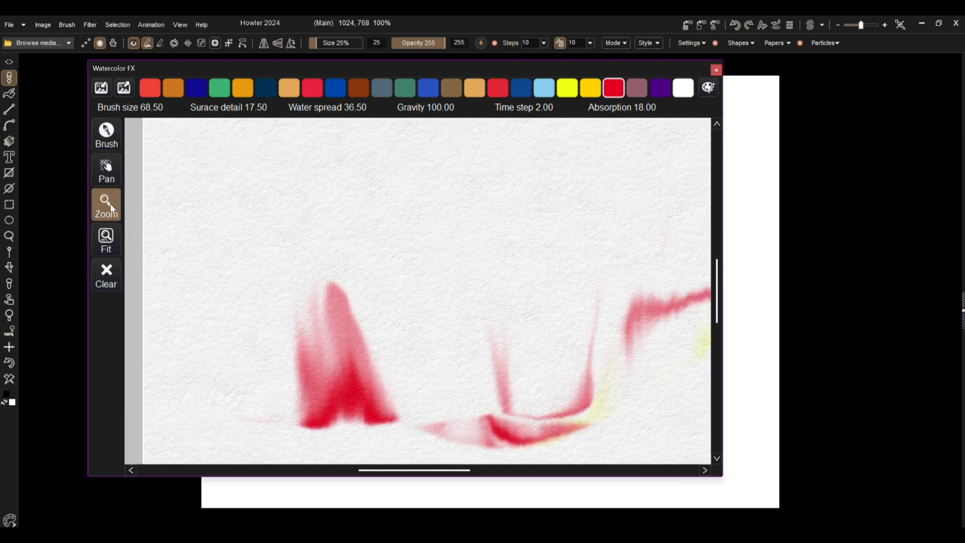
pyautogui.scroll(3, 354, 220)
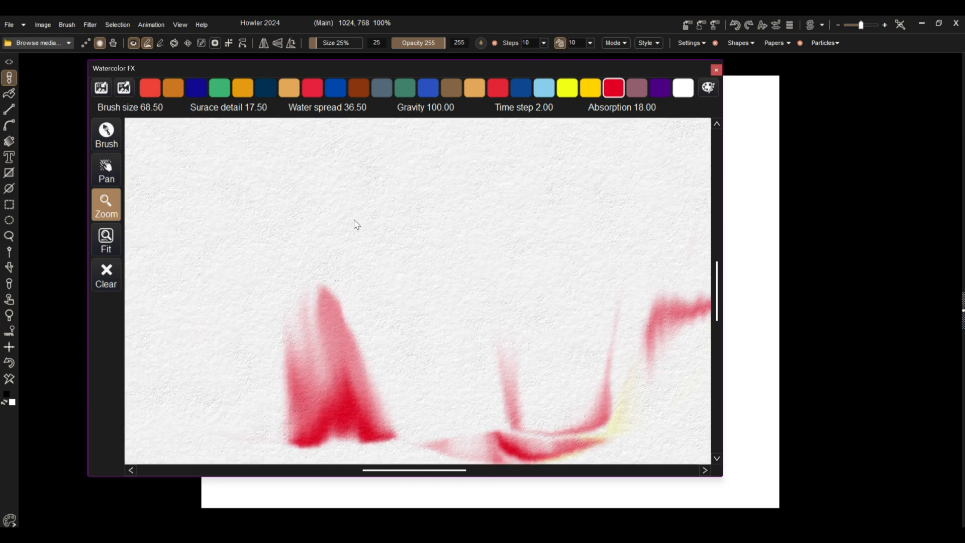
pyautogui.scroll(4, 356, 224)
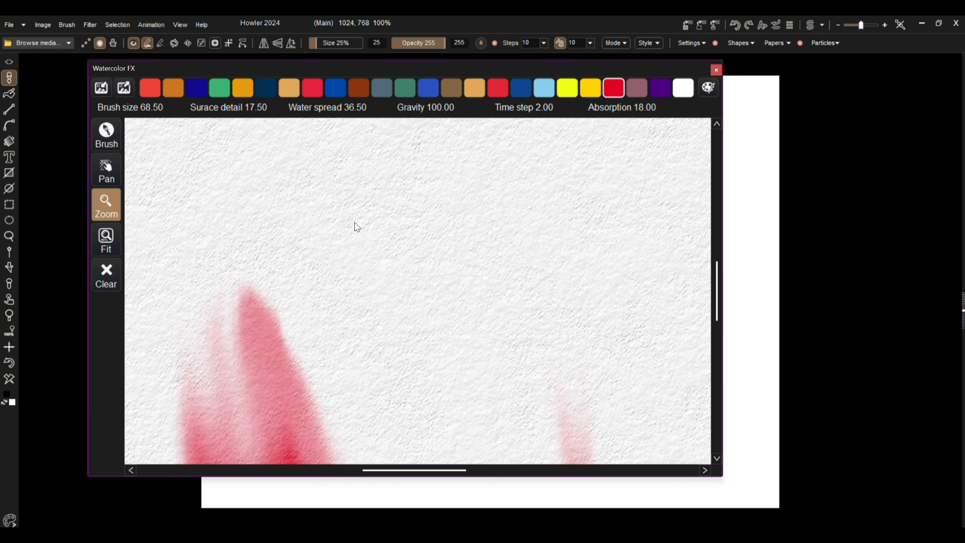
pyautogui.scroll(-2, 354, 223)
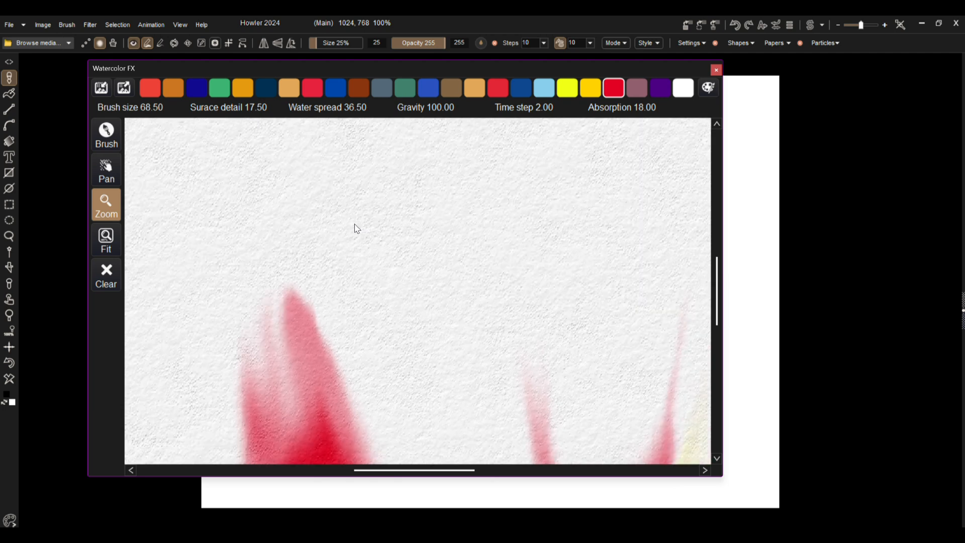
pyautogui.scroll(-1, 356, 227)
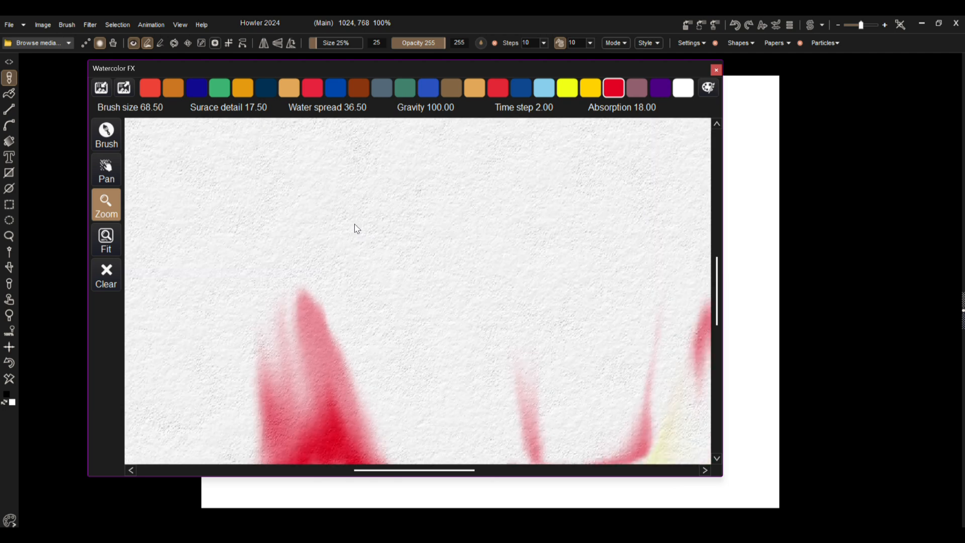
pyautogui.click(106, 240)
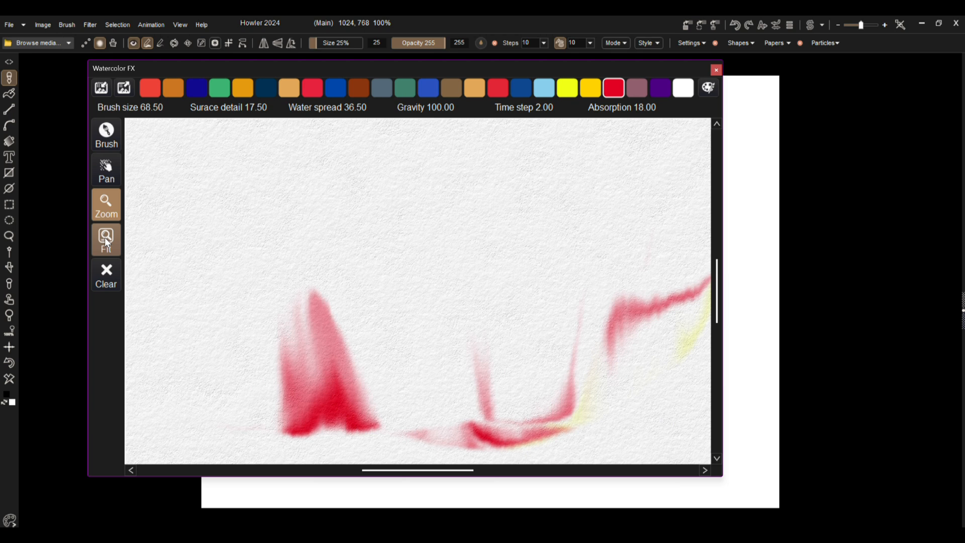
# Clear the paper and paint crimson strokes with a brush size of 69.50 and an absorption of 0.10
pyautogui.click(112, 277)
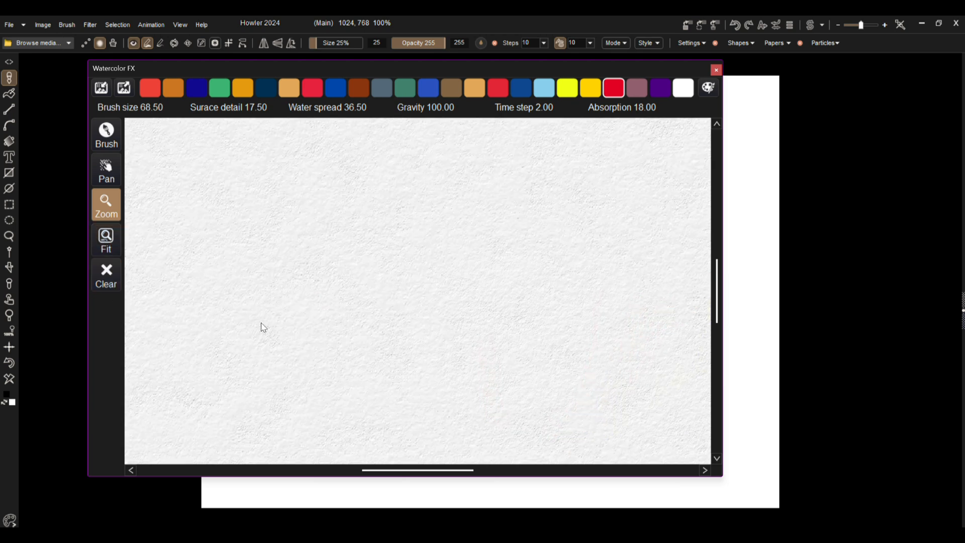
pyautogui.click(313, 92)
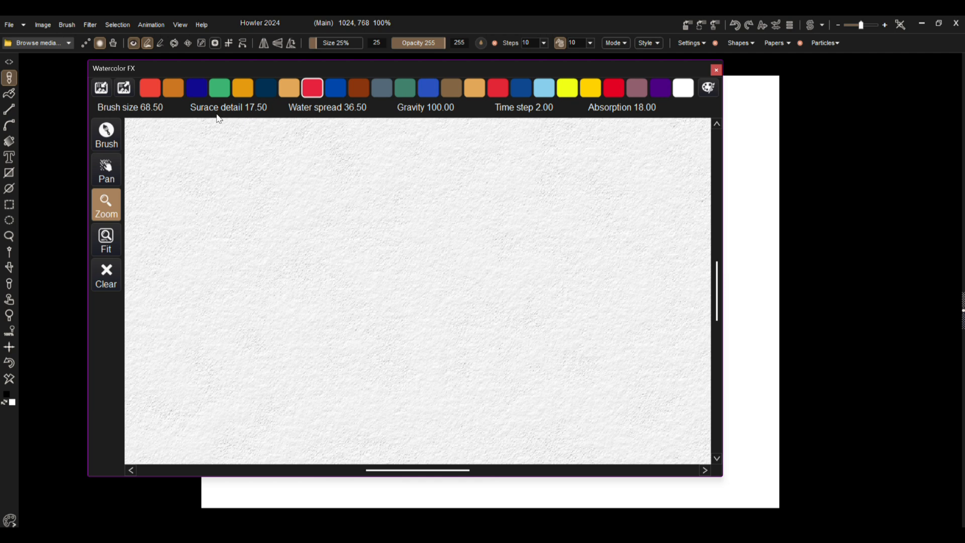
pyautogui.moveTo(164, 109)
pyautogui.mouseDown()
pyautogui.moveTo(142, 111)
pyautogui.moveTo(165, 112)
pyautogui.mouseUp()
pyautogui.moveTo(644, 109); pyautogui.dragTo(623, 108)
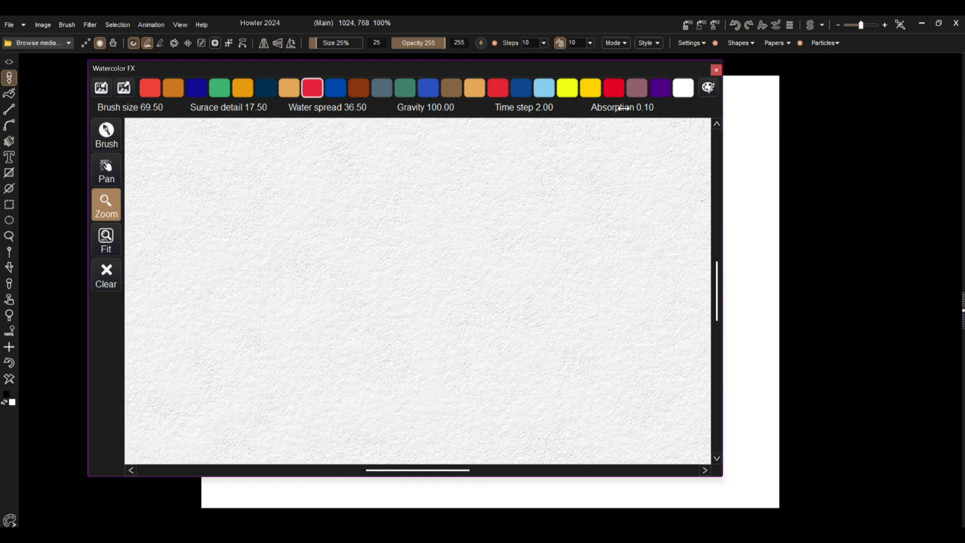
pyautogui.click(112, 134)
pyautogui.moveTo(236, 193)
pyautogui.mouseDown()
pyautogui.moveTo(306, 251)
pyautogui.moveTo(343, 174)
pyautogui.mouseUp()
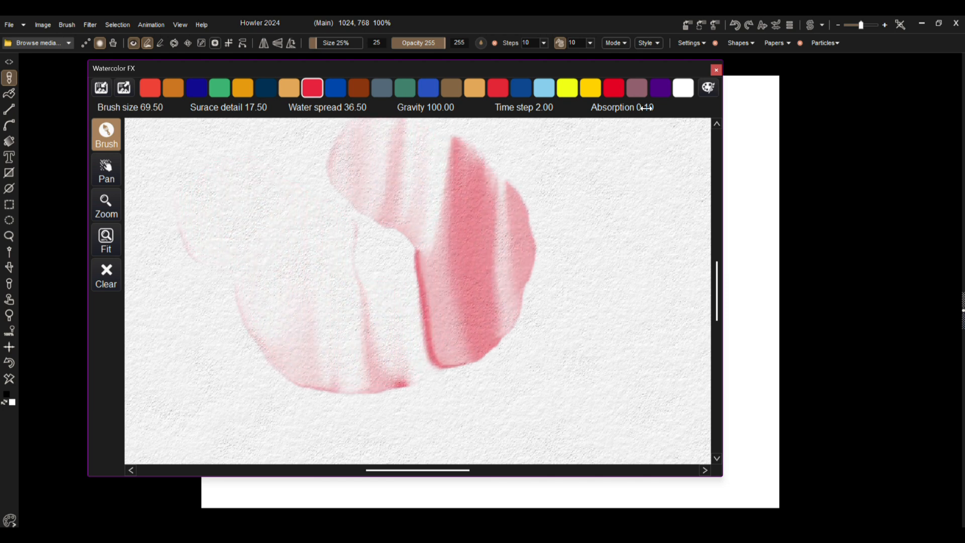
# Set the absorption to 4.10, time step to 2.83, gravity to 79.20 and water spread to 22.50
pyautogui.moveTo(646, 107); pyautogui.dragTo(652, 108)
pyautogui.moveTo(543, 107)
pyautogui.mouseDown()
pyautogui.moveTo(552, 107)
pyautogui.moveTo(528, 108)
pyautogui.moveTo(556, 108)
pyautogui.mouseUp()
pyautogui.moveTo(469, 106); pyautogui.dragTo(354, 108)
# Move the Watercolor FX window slightly and enlarge it to fill most of the workspace
pyautogui.moveTo(611, 64)
pyautogui.mouseDown()
pyautogui.moveTo(713, 155)
pyautogui.moveTo(765, 472)
pyautogui.moveTo(720, 238)
pyautogui.moveTo(597, 71)
pyautogui.mouseUp()
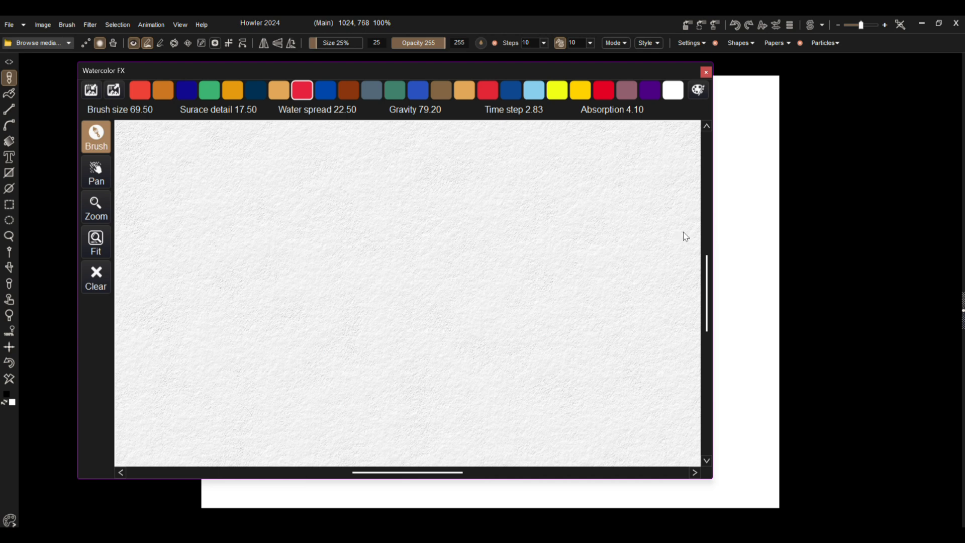
pyautogui.moveTo(710, 282)
pyautogui.mouseDown()
pyautogui.moveTo(709, 345)
pyautogui.moveTo(716, 254)
pyautogui.moveTo(707, 308)
pyautogui.moveTo(708, 275)
pyautogui.mouseUp()
pyautogui.moveTo(713, 115); pyautogui.dragTo(941, 134)
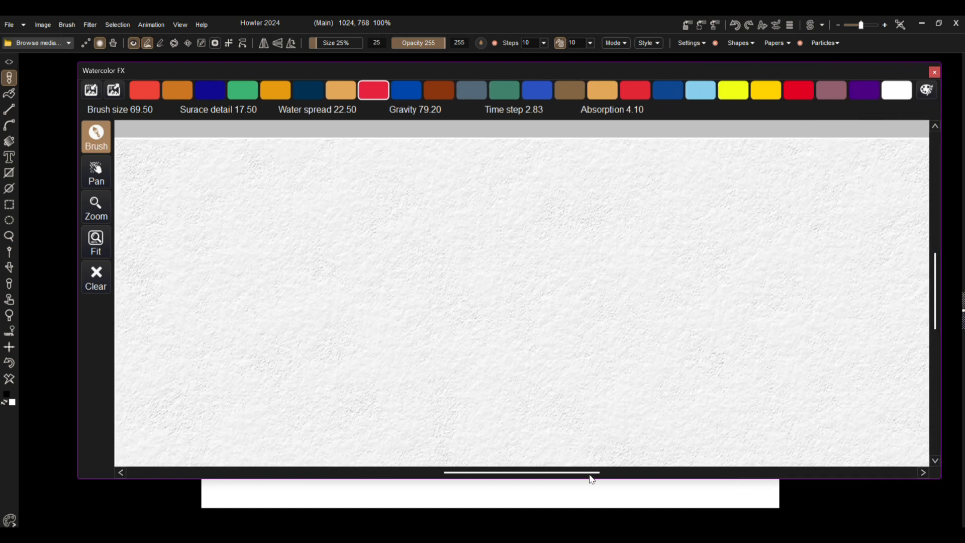
pyautogui.moveTo(852, 480); pyautogui.dragTo(854, 528)
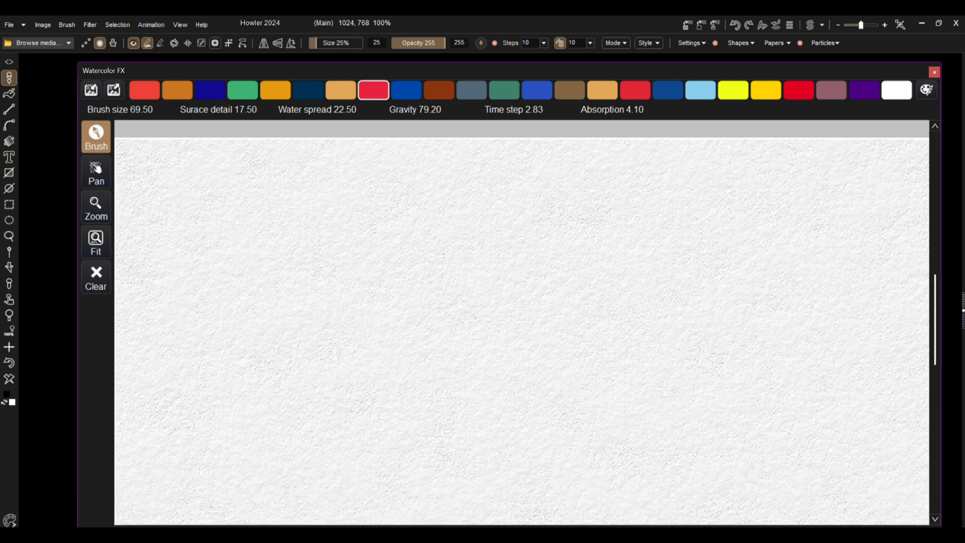
# Zoom out and scroll until the whole watercolor sheet is in view, and close the Watercolor FX window
pyautogui.click(94, 209)
pyautogui.moveTo(381, 229); pyautogui.dragTo(377, 230)
pyautogui.scroll(-1, 377, 230)
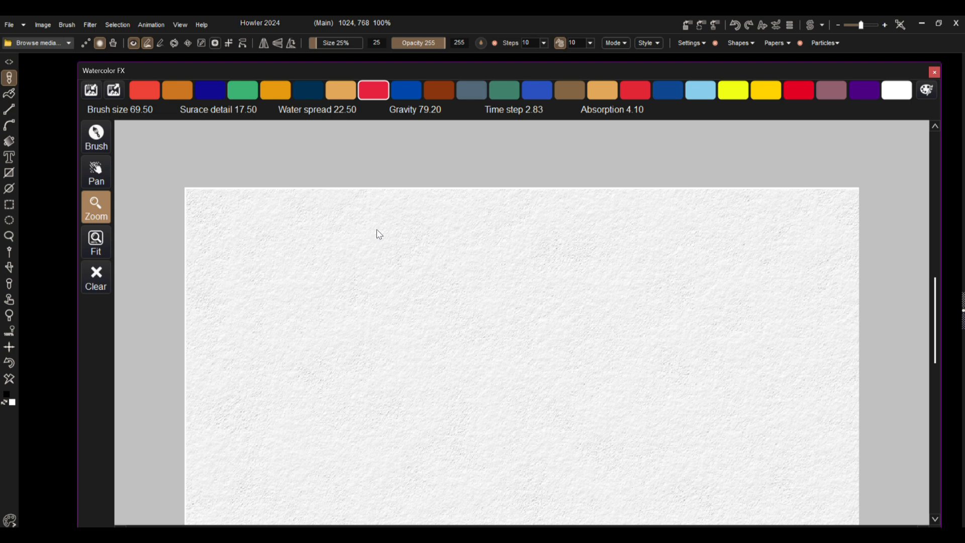
pyautogui.scroll(-1, 378, 233)
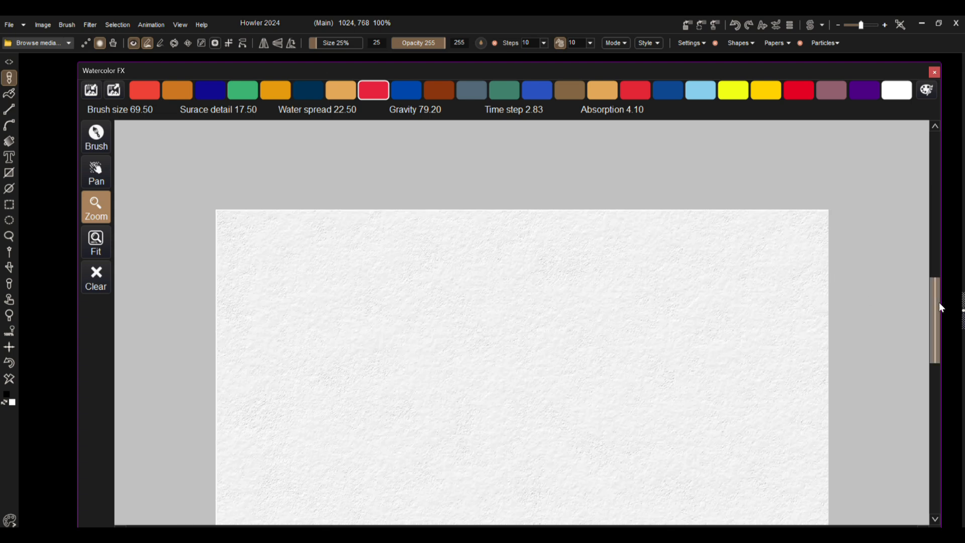
pyautogui.moveTo(939, 311)
pyautogui.mouseDown()
pyautogui.moveTo(937, 347)
pyautogui.moveTo(941, 328)
pyautogui.mouseUp()
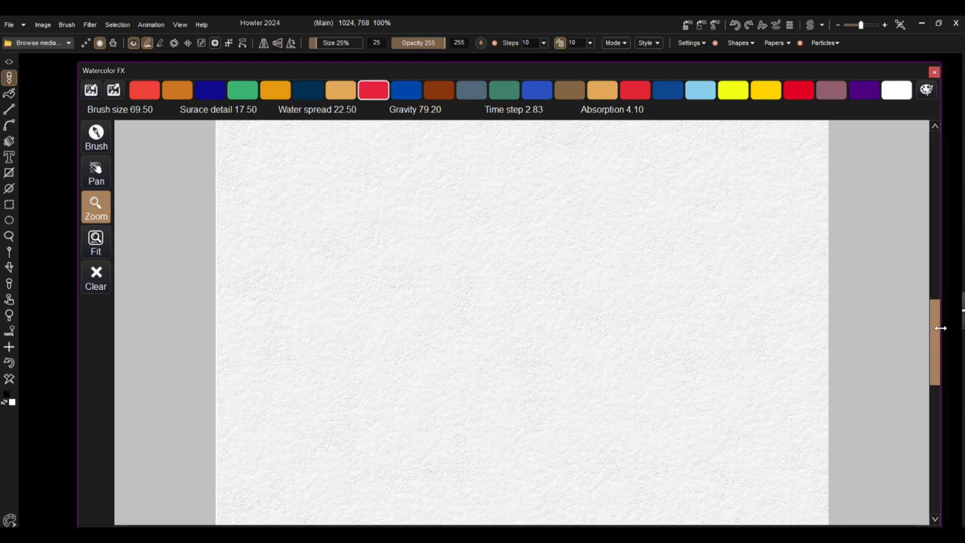
pyautogui.scroll(-1, 524, 247)
pyautogui.scroll(-1, 524, 246)
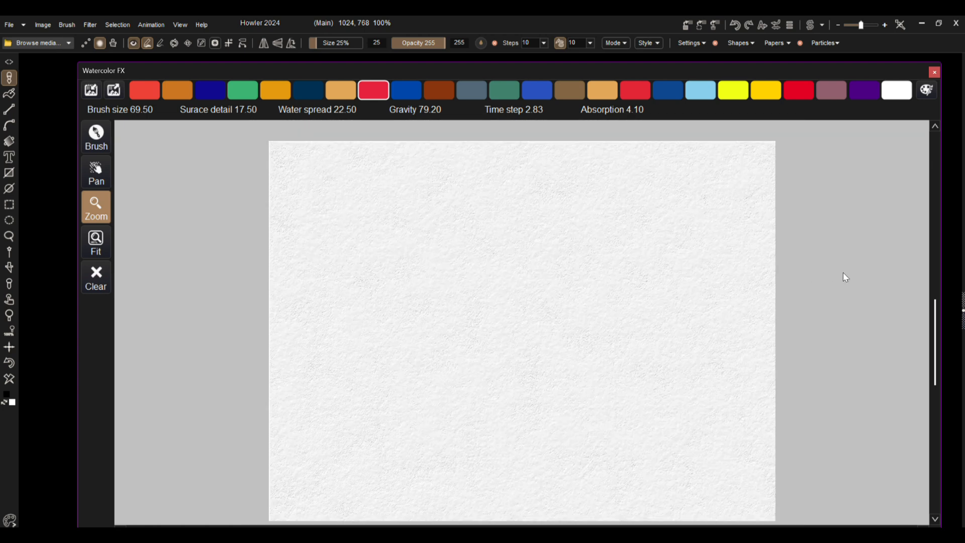
pyautogui.moveTo(930, 320)
pyautogui.mouseDown()
pyautogui.moveTo(934, 312)
pyautogui.moveTo(933, 327)
pyautogui.moveTo(933, 313)
pyautogui.mouseUp()
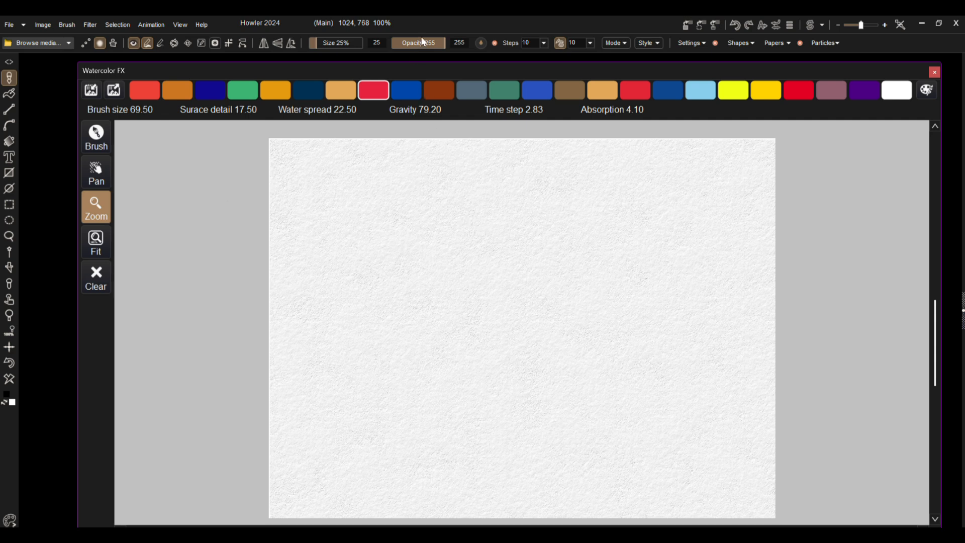
pyautogui.click(934, 73)
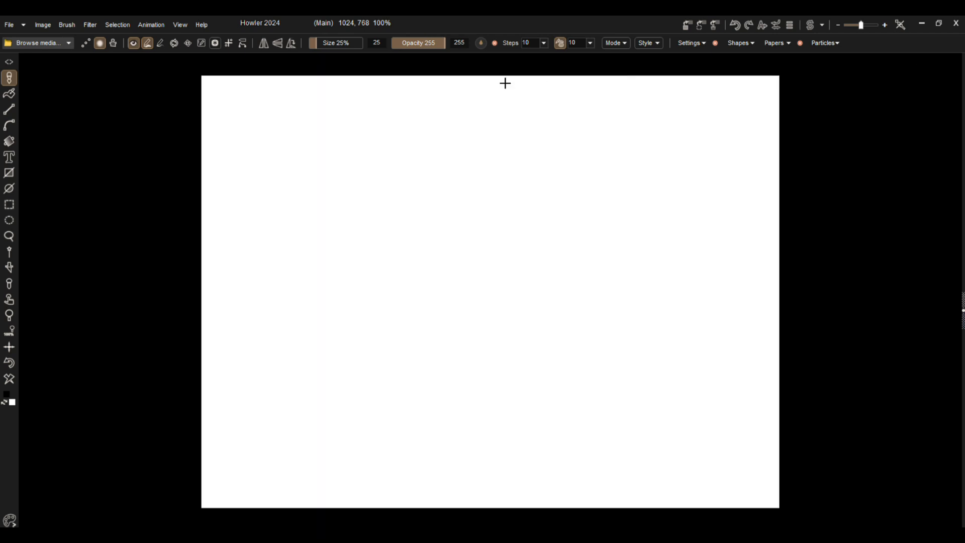
# Add the text "Water Color FX" on three lines and enlarge its text box to cover most of the canvas
pyautogui.click(14, 159)
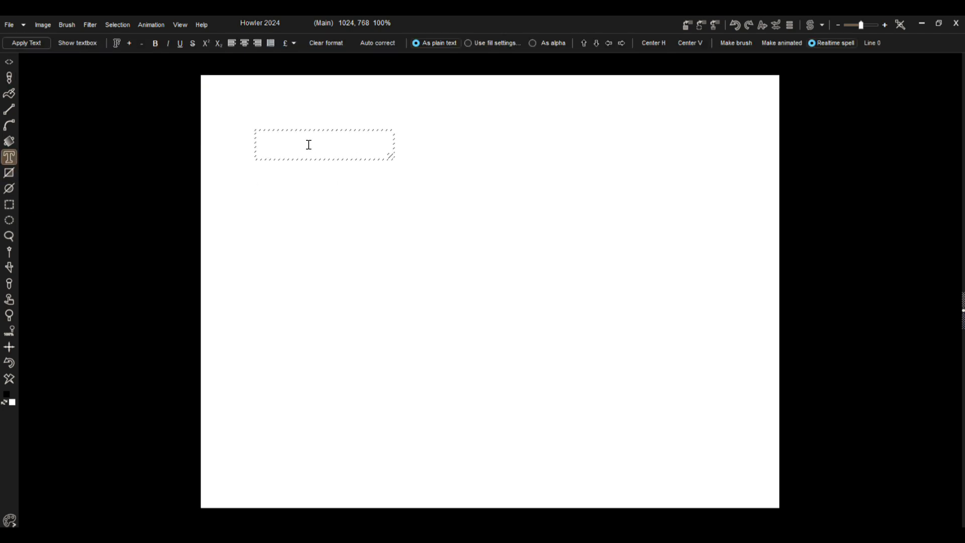
pyautogui.write('Water')
pyautogui.write('Color')
pyautogui.press('Return')
pyautogui.moveTo(389, 156); pyautogui.dragTo(735, 471)
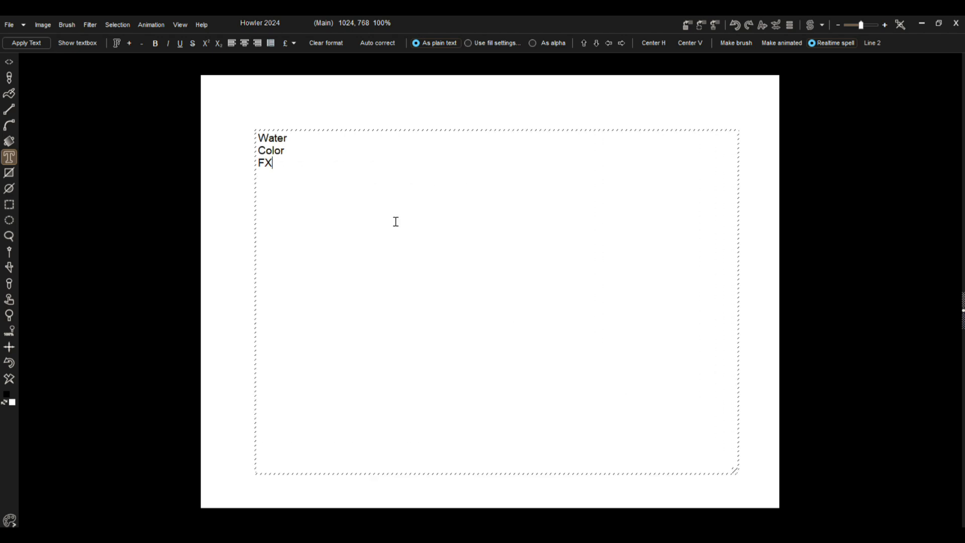
# Set the text to font size 147 and bold, and shift its box higher on the canvas
pyautogui.click(116, 43)
pyautogui.click(307, 79)
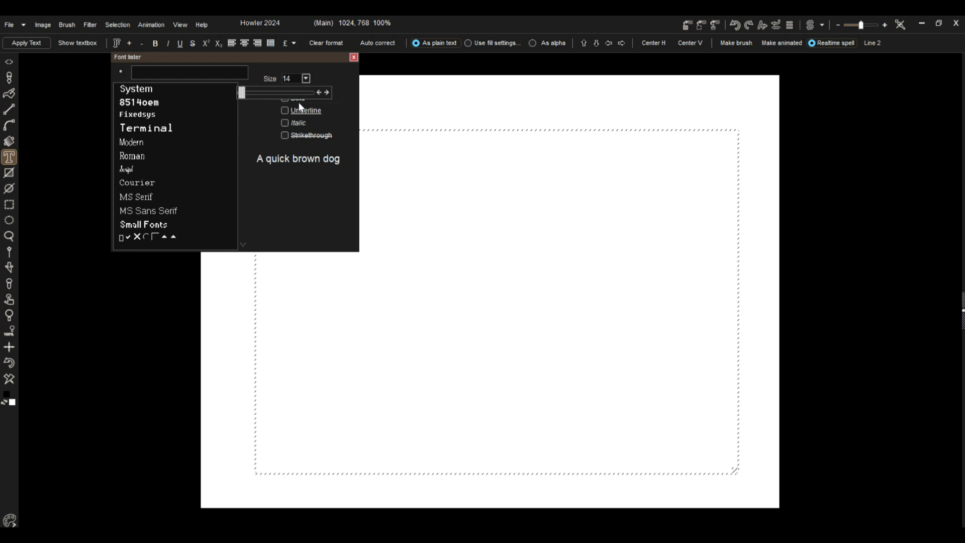
pyautogui.moveTo(255, 98)
pyautogui.mouseDown()
pyautogui.moveTo(270, 97)
pyautogui.moveTo(258, 99)
pyautogui.mouseUp()
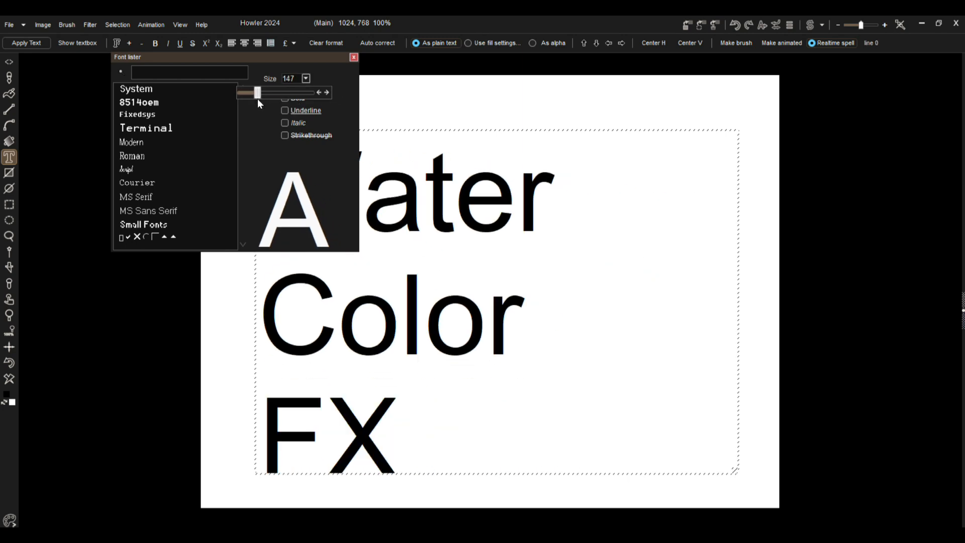
pyautogui.click(346, 91)
pyautogui.click(300, 100)
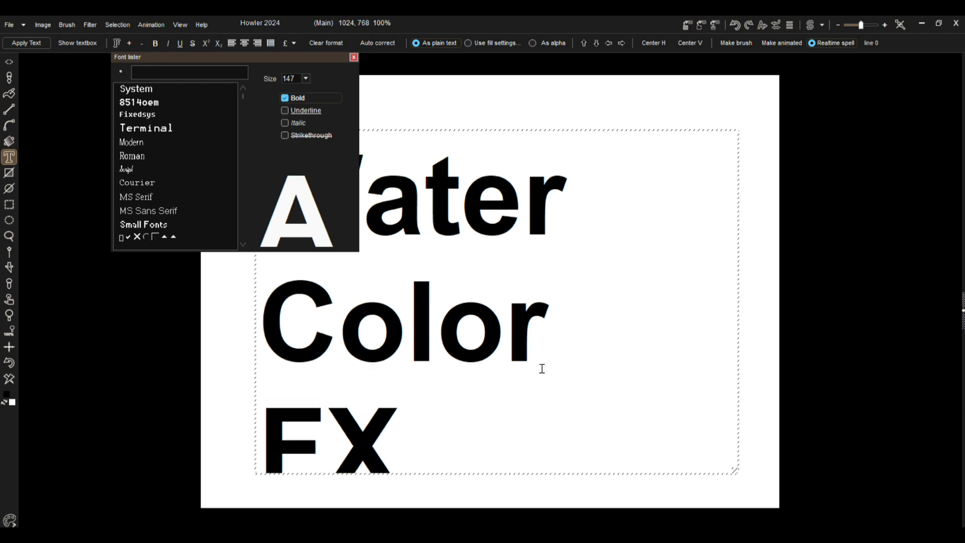
pyautogui.moveTo(646, 134); pyautogui.dragTo(510, 104)
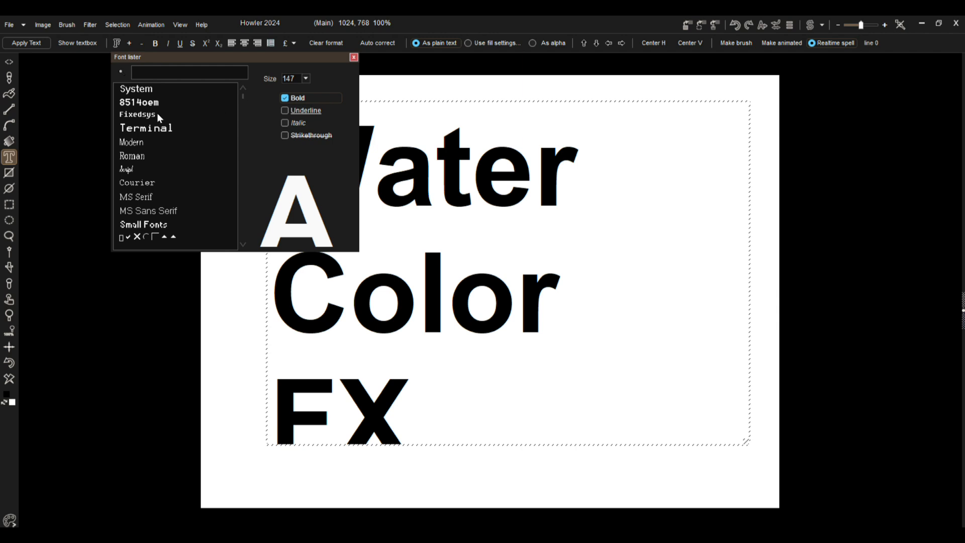
pyautogui.click(354, 57)
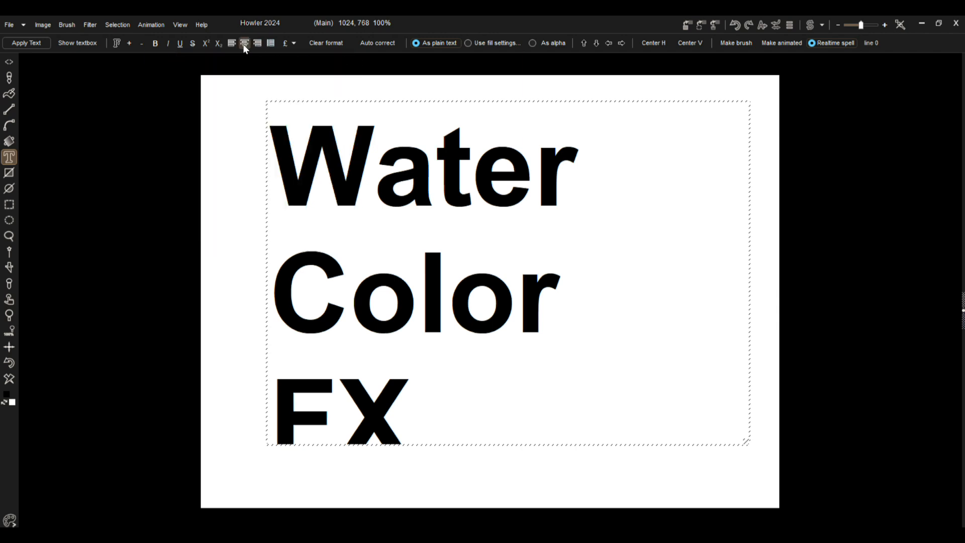
# Center-align each of the three text lines, Water, Color and FX
pyautogui.click(244, 44)
pyautogui.click(366, 265)
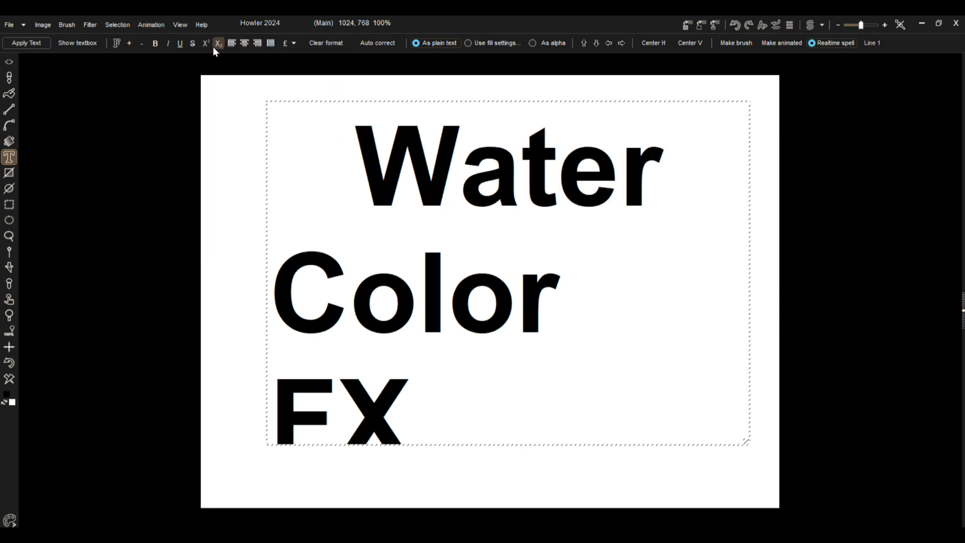
pyautogui.click(246, 44)
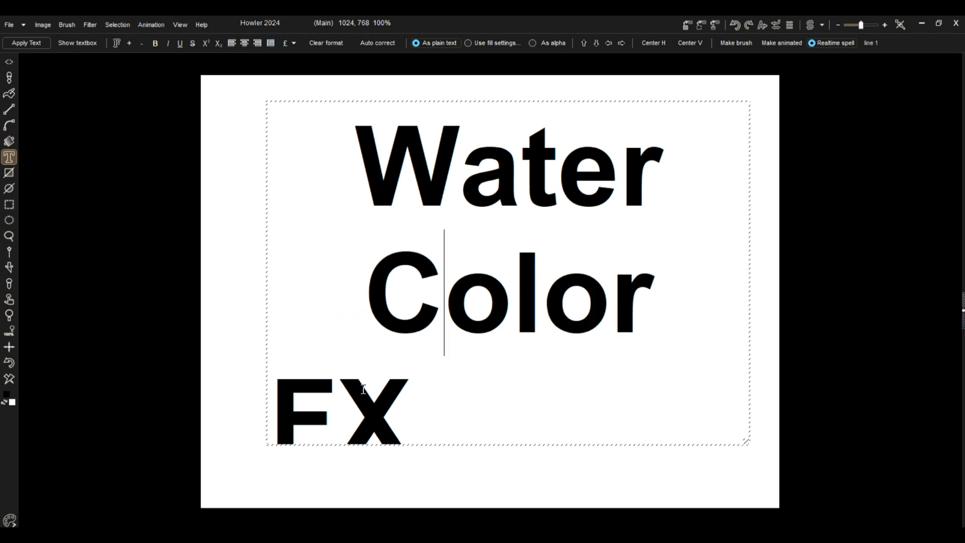
pyautogui.click(362, 386)
pyautogui.click(246, 43)
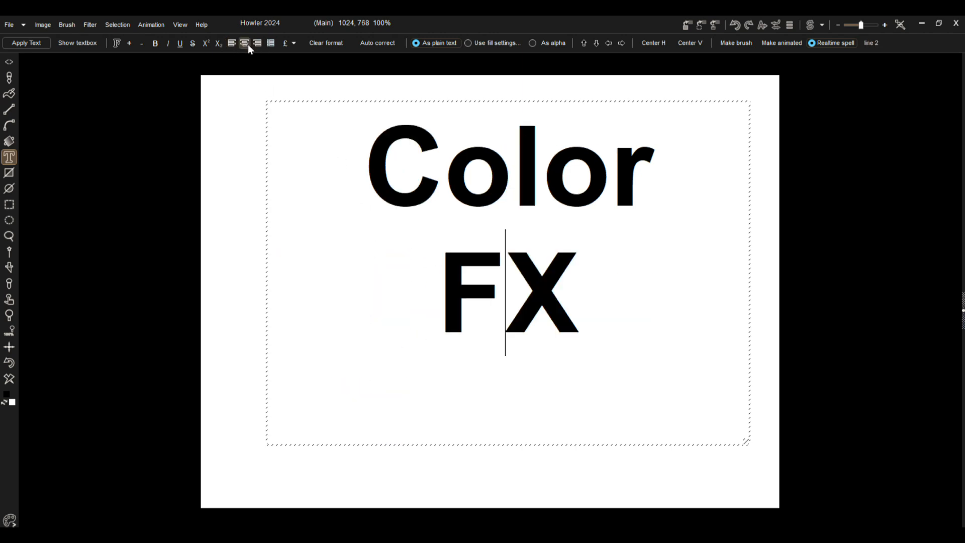
# Enlarge and reposition the text box so all three lines fit on the canvas, and apply the text
pyautogui.click(583, 393)
pyautogui.moveTo(508, 102); pyautogui.dragTo(482, 115)
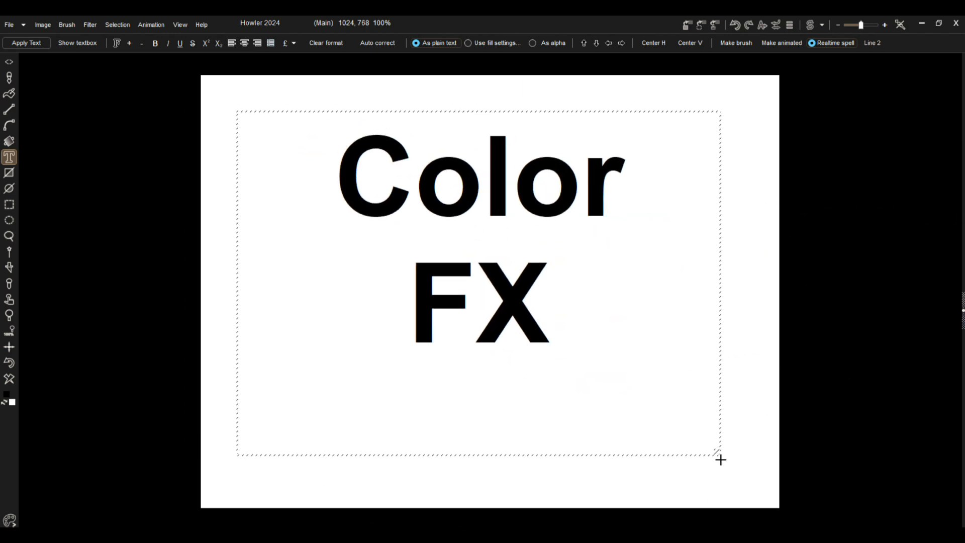
pyautogui.moveTo(717, 454); pyautogui.dragTo(751, 498)
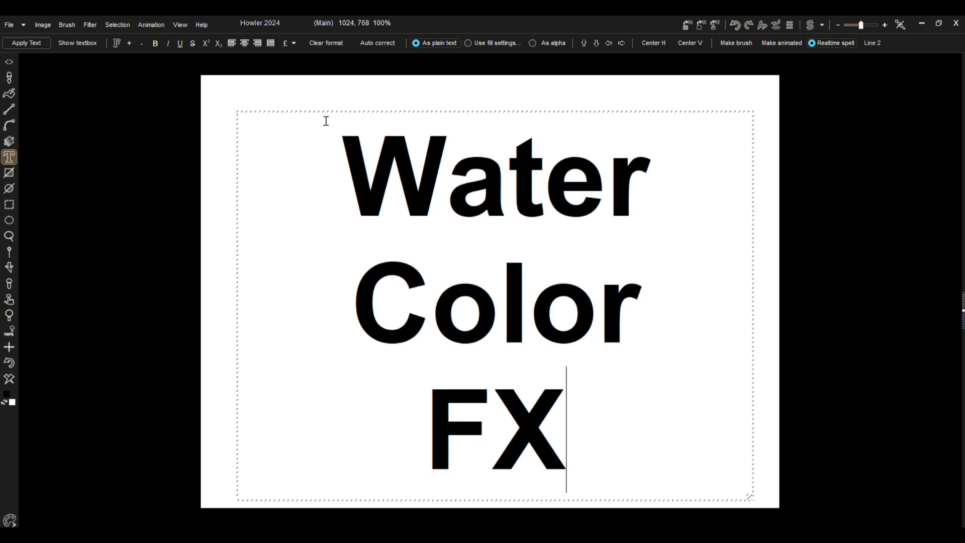
pyautogui.moveTo(497, 113); pyautogui.dragTo(478, 105)
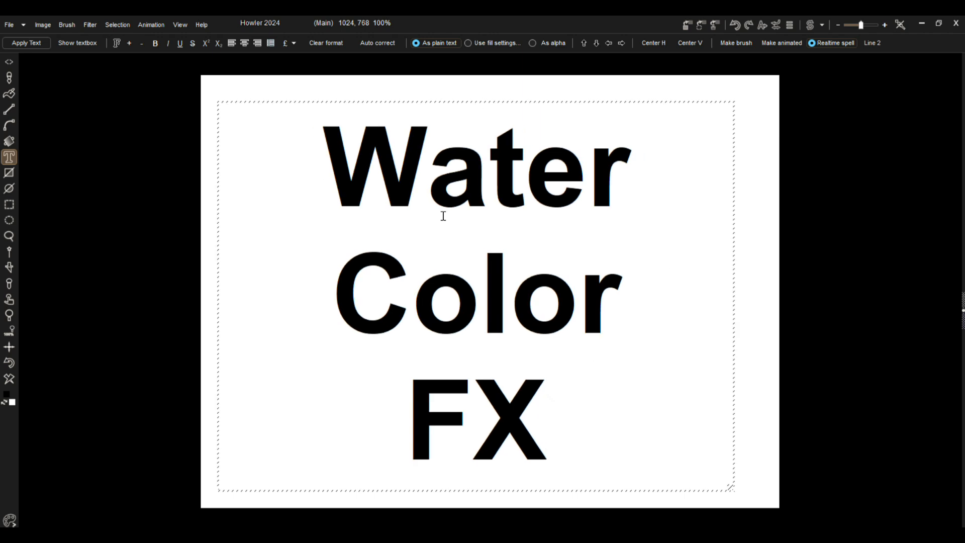
pyautogui.click(20, 43)
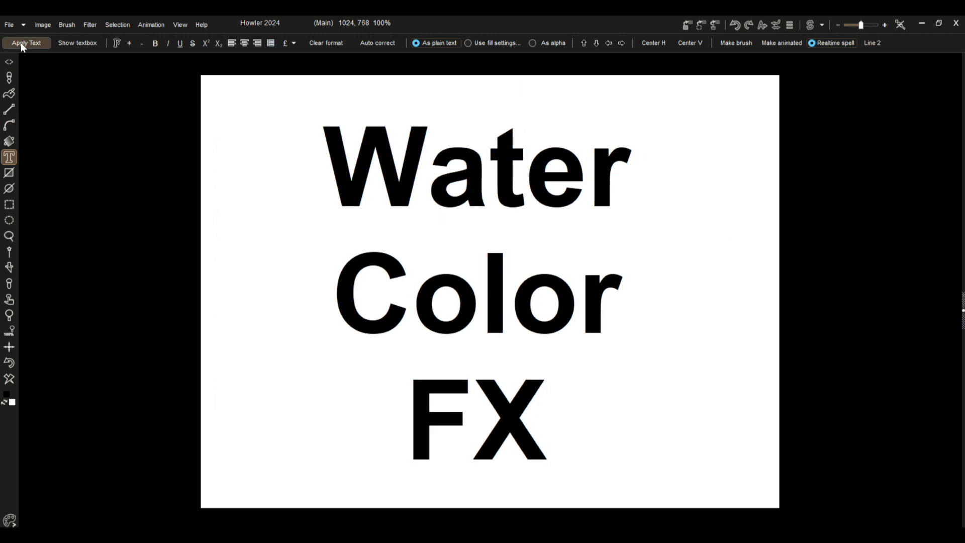
# Store a copy of the text image, and cover the canvas with the brick texture at its default settings
pyautogui.click(688, 24)
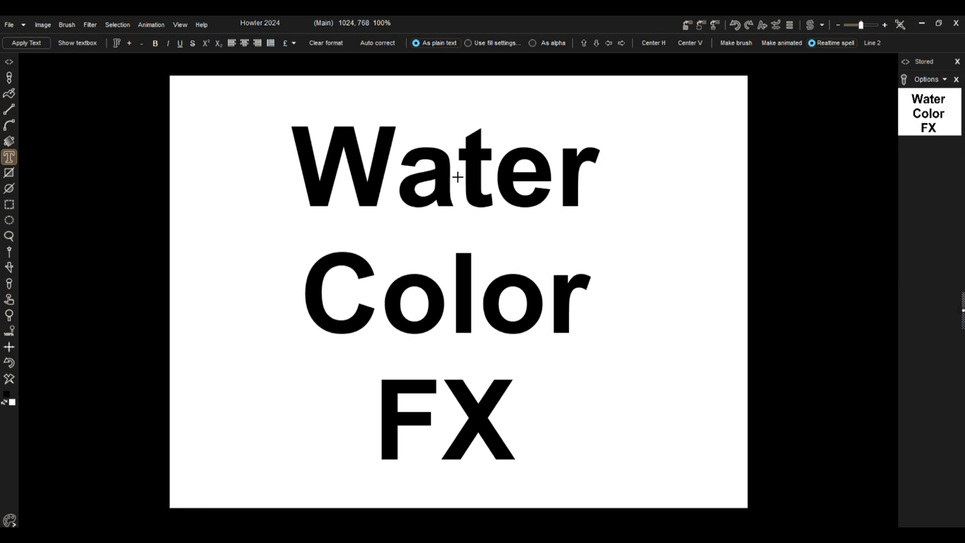
pyautogui.click(89, 25)
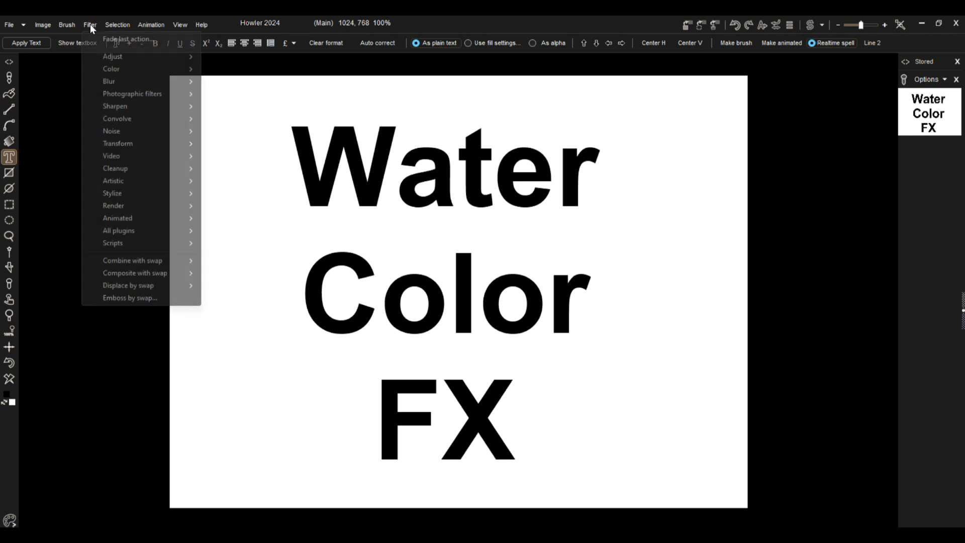
pyautogui.moveTo(123, 196)
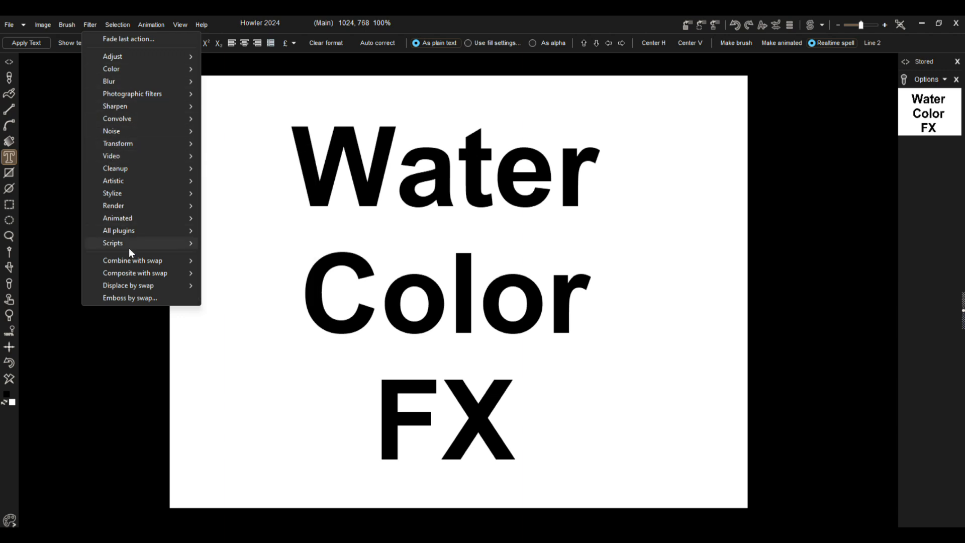
pyautogui.moveTo(104, 210)
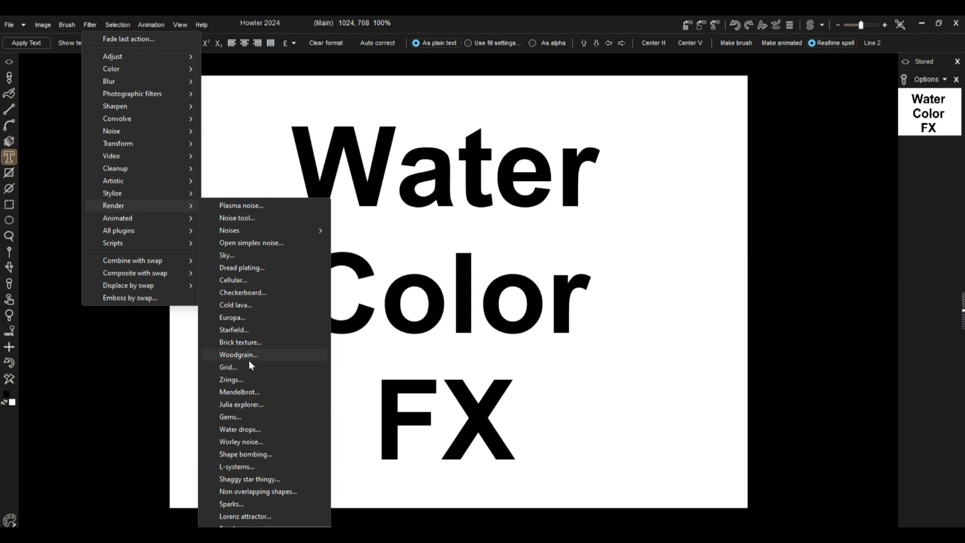
pyautogui.click(243, 343)
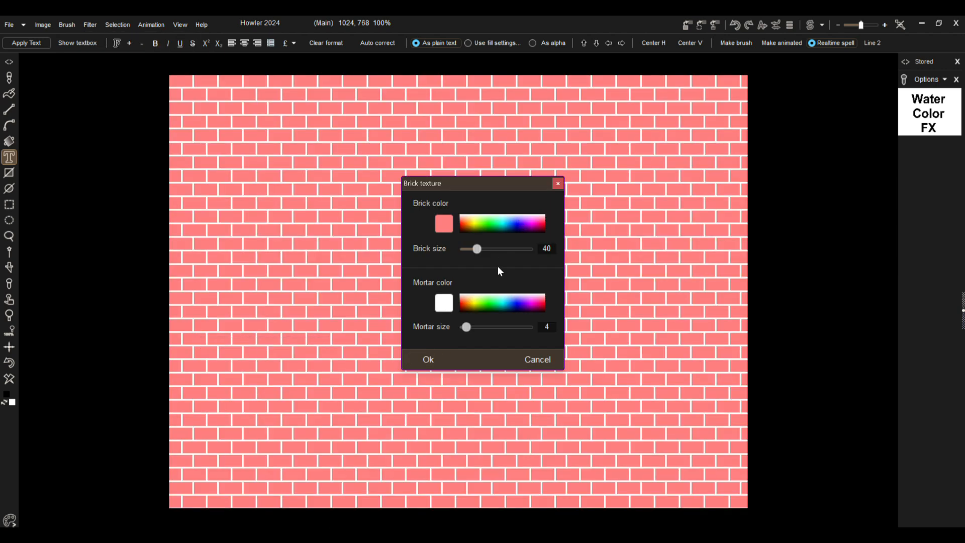
pyautogui.click(427, 359)
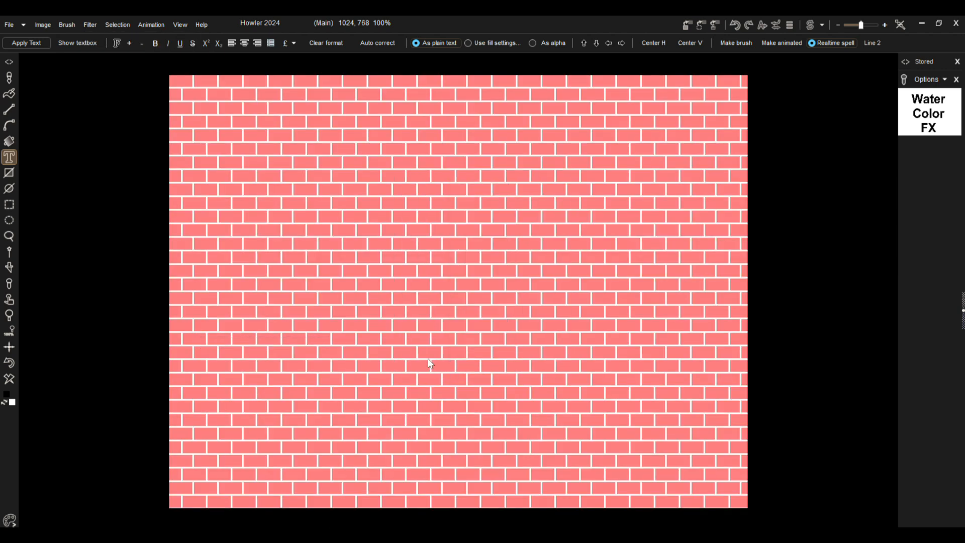
# Combine the stored text image with the brick texture using Multiply
pyautogui.click(943, 81)
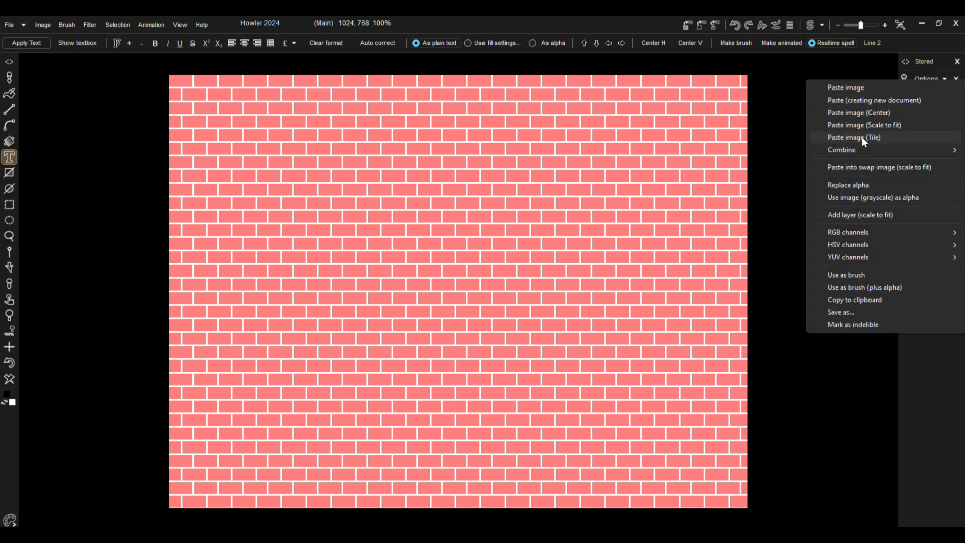
pyautogui.moveTo(852, 149)
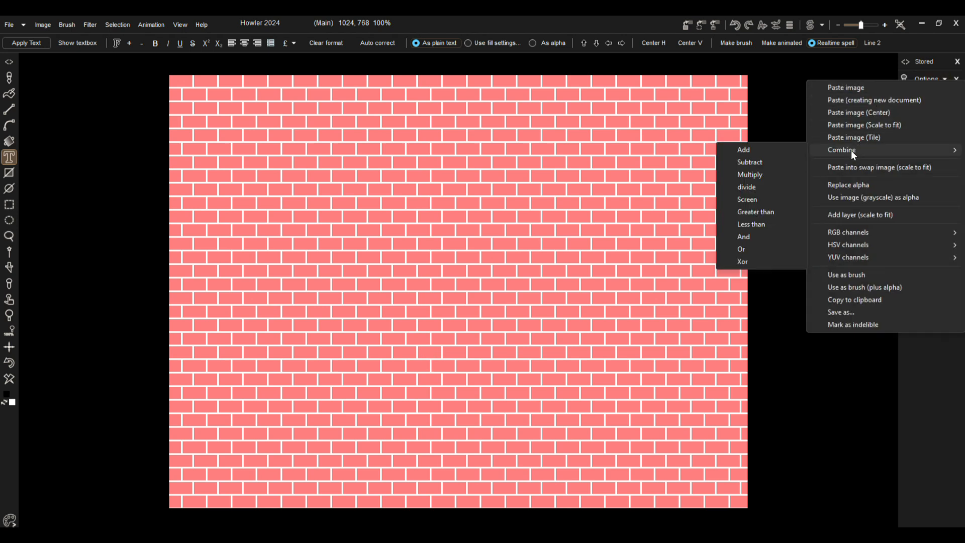
pyautogui.click(763, 175)
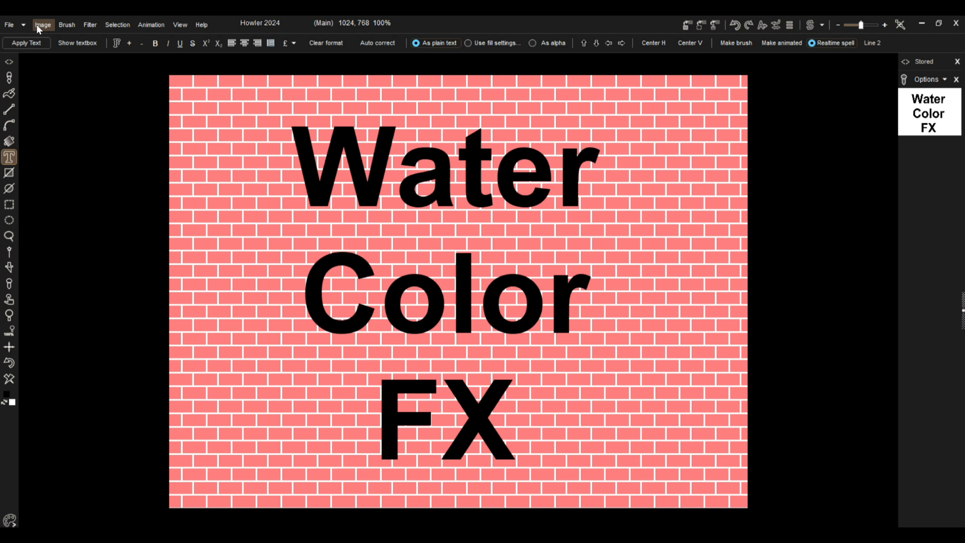
# Open the Watercolor FX filter plugin for the brick text image
pyautogui.click(88, 25)
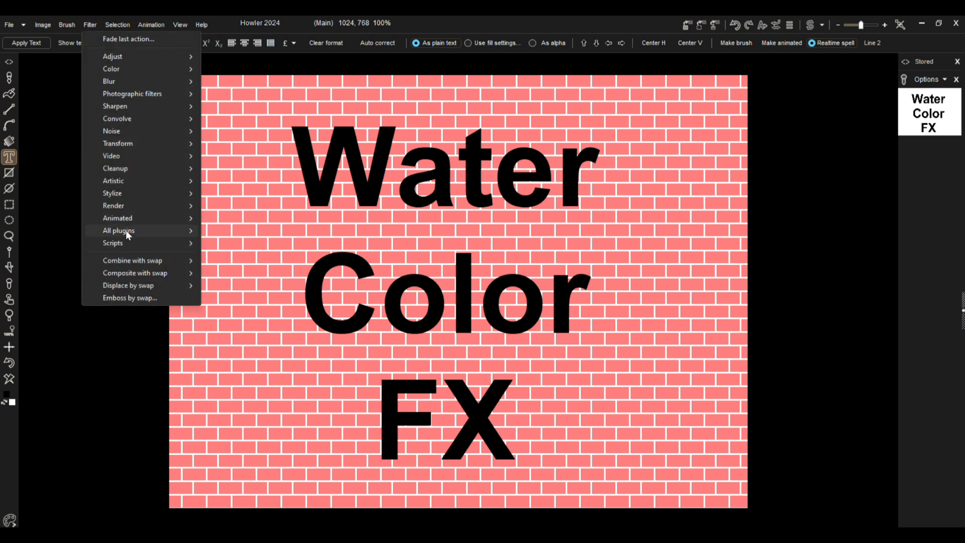
pyautogui.moveTo(126, 231)
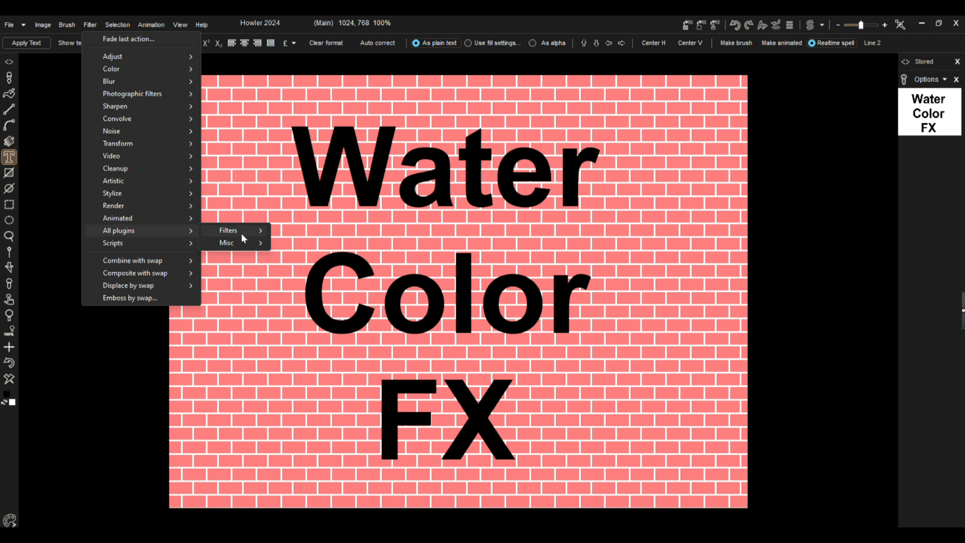
pyautogui.moveTo(242, 234)
pyautogui.click(319, 503)
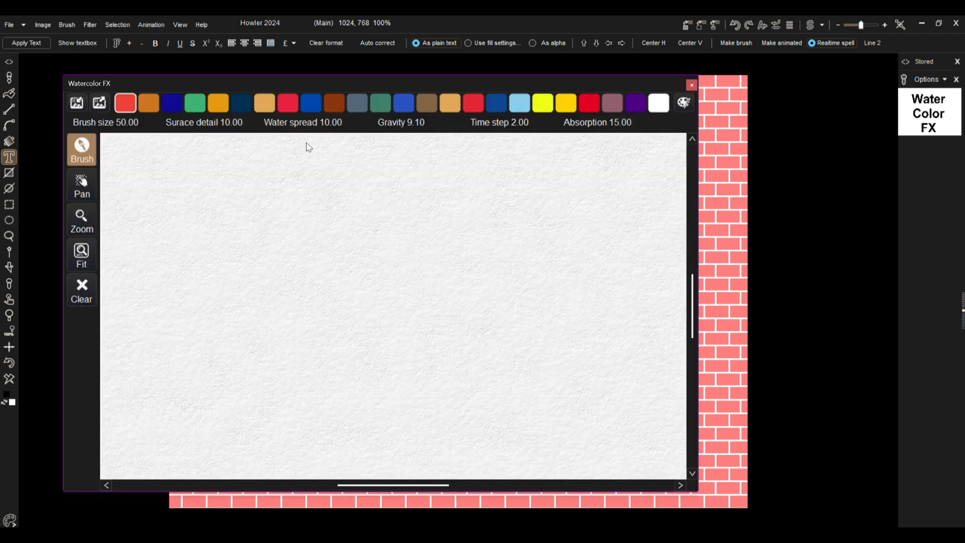
# Enlarge the Watercolor FX window to nearly fill the screen, and load the brick text image into its canvas
pyautogui.moveTo(240, 82); pyautogui.dragTo(229, 65)
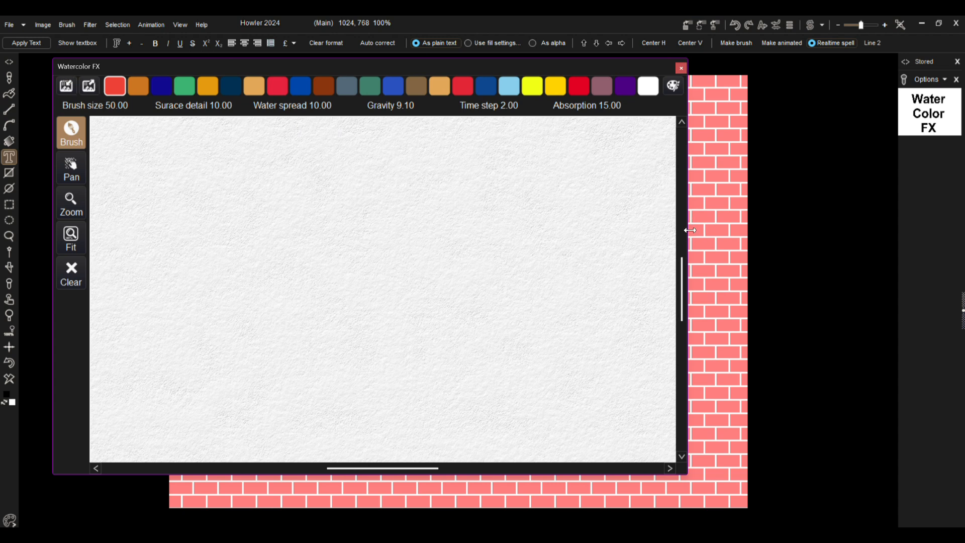
pyautogui.moveTo(689, 230); pyautogui.dragTo(734, 245)
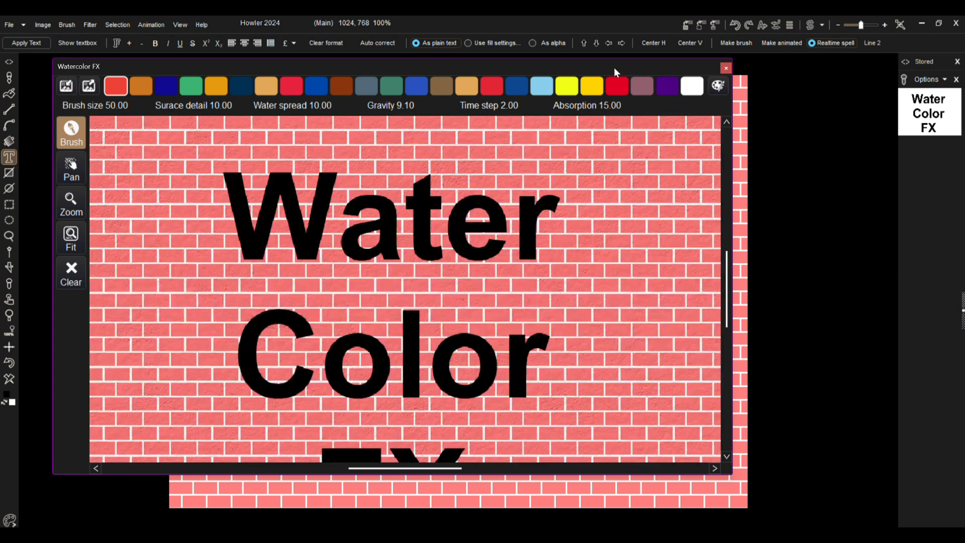
pyautogui.moveTo(614, 68); pyautogui.dragTo(606, 37)
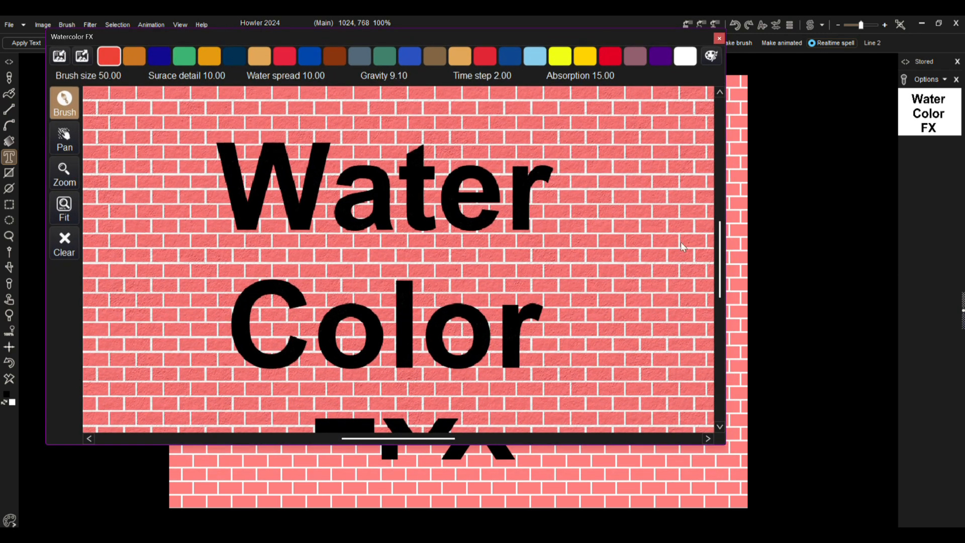
pyautogui.moveTo(725, 446); pyautogui.dragTo(930, 527)
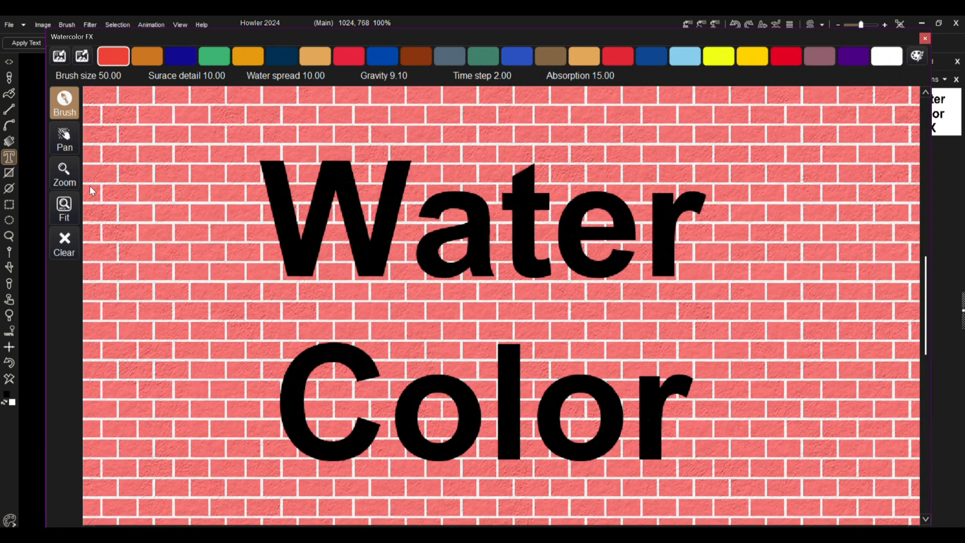
# Examine the brick text image in the Watercolor FX canvas at several zoom levels and scroll positions
pyautogui.click(64, 173)
pyautogui.click(365, 259)
pyautogui.click(365, 259)
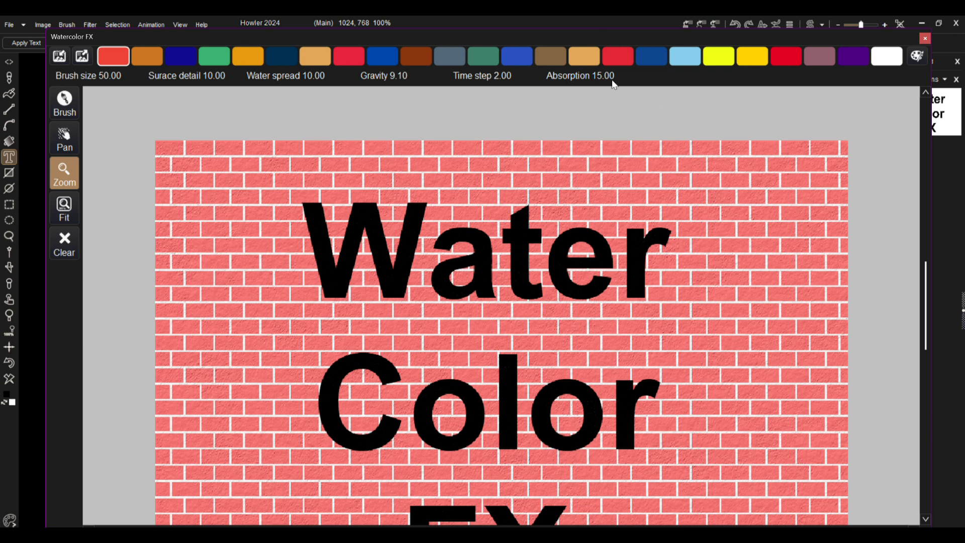
pyautogui.moveTo(928, 280); pyautogui.dragTo(929, 293)
pyautogui.click(298, 234)
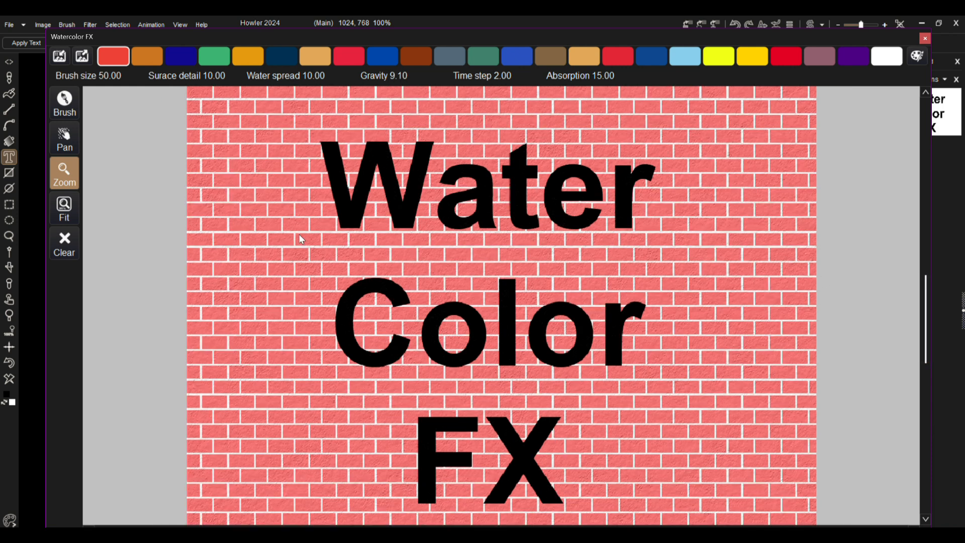
pyautogui.click(386, 246)
pyautogui.click(339, 254)
pyautogui.click(337, 249)
pyautogui.click(336, 248)
pyautogui.click(337, 248)
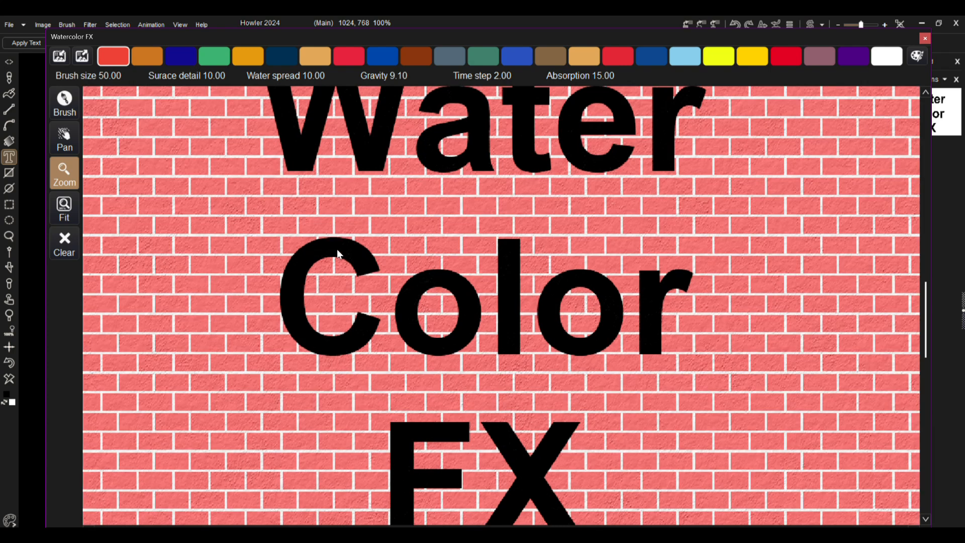
pyautogui.moveTo(927, 304); pyautogui.dragTo(925, 289)
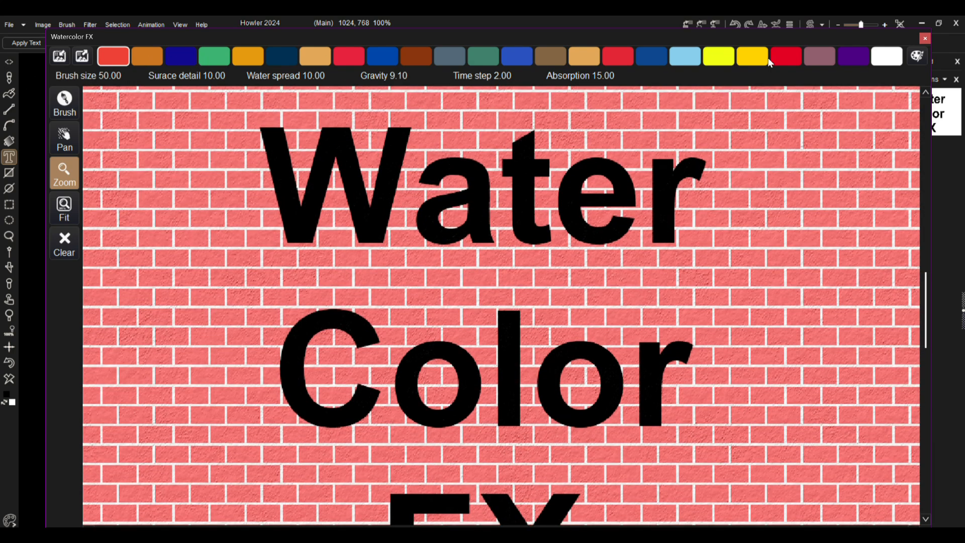
# Brush white over the Water and Color lines, and reduce the brush size to 20.50
pyautogui.click(887, 59)
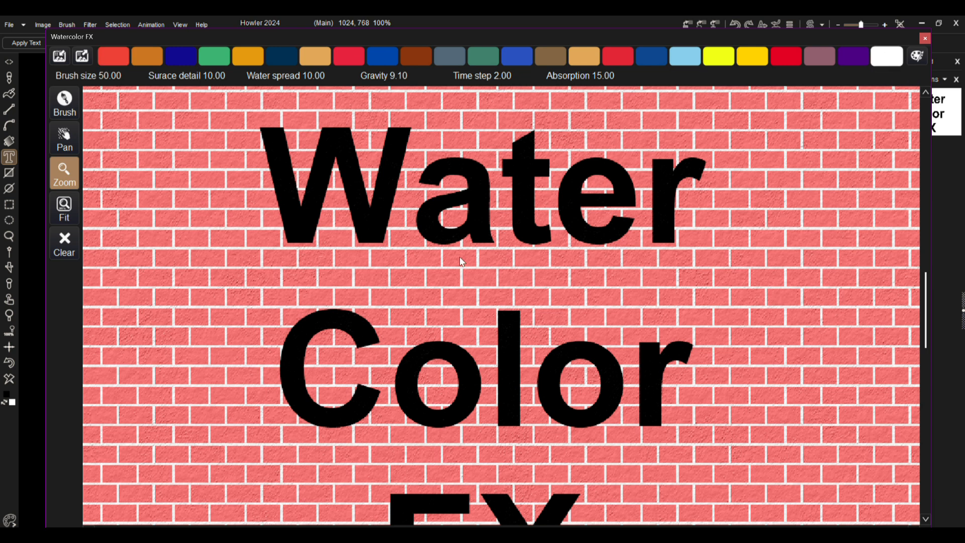
pyautogui.moveTo(233, 170); pyautogui.dragTo(194, 189)
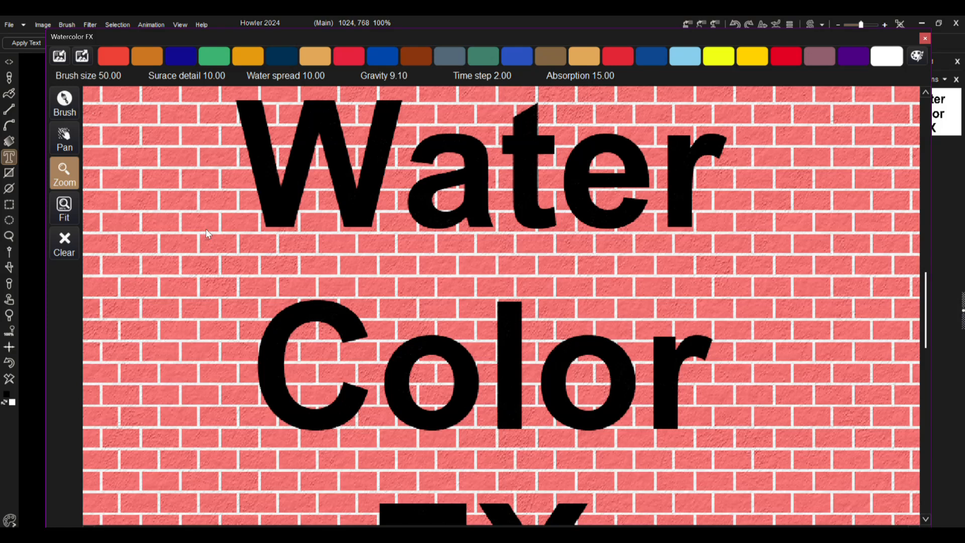
pyautogui.click(64, 104)
pyautogui.moveTo(176, 170)
pyautogui.mouseDown()
pyautogui.moveTo(198, 221)
pyautogui.moveTo(253, 154)
pyautogui.moveTo(307, 157)
pyautogui.moveTo(281, 270)
pyautogui.mouseUp()
pyautogui.moveTo(347, 164)
pyautogui.mouseDown()
pyautogui.moveTo(520, 201)
pyautogui.moveTo(427, 219)
pyautogui.mouseUp()
pyautogui.moveTo(603, 176)
pyautogui.mouseDown()
pyautogui.moveTo(646, 278)
pyautogui.moveTo(611, 251)
pyautogui.mouseUp()
pyautogui.moveTo(652, 404)
pyautogui.mouseDown()
pyautogui.moveTo(617, 373)
pyautogui.moveTo(476, 448)
pyautogui.mouseUp()
pyautogui.moveTo(511, 235)
pyautogui.mouseDown()
pyautogui.moveTo(260, 181)
pyautogui.moveTo(251, 449)
pyautogui.moveTo(553, 179)
pyautogui.moveTo(155, 317)
pyautogui.mouseUp()
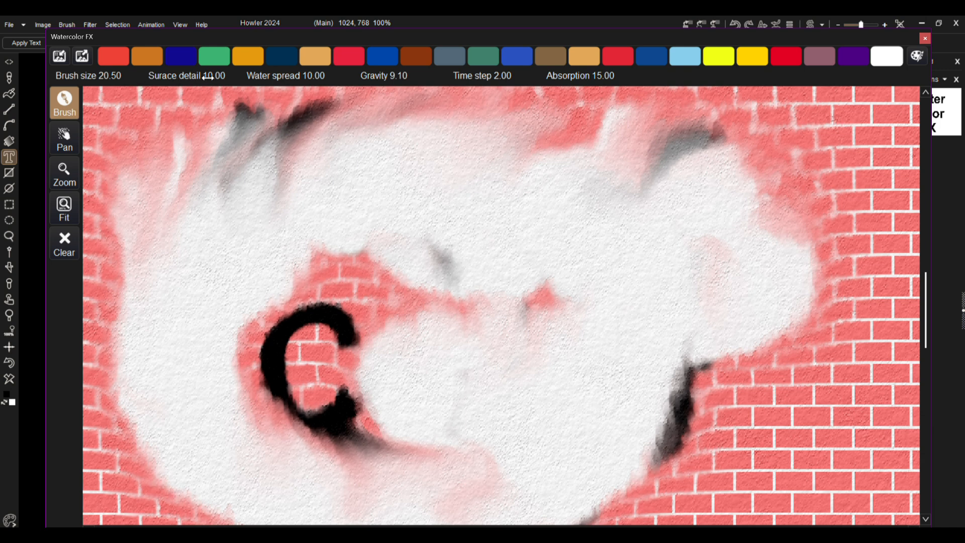
# Set surface detail to 39.00, water spread to 53.50, gravity to 20.80 and time step to 3.47, testing them with white and yellow strokes
pyautogui.moveTo(191, 81); pyautogui.dragTo(249, 82)
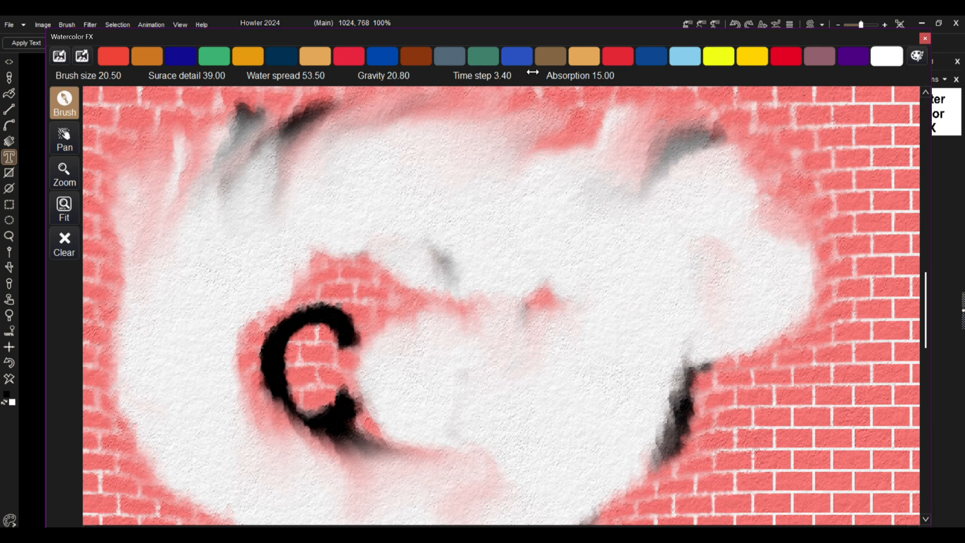
pyautogui.moveTo(721, 347); pyautogui.dragTo(638, 167)
pyautogui.click(719, 56)
pyautogui.moveTo(517, 338)
pyautogui.mouseDown()
pyautogui.moveTo(466, 280)
pyautogui.moveTo(479, 325)
pyautogui.moveTo(619, 201)
pyautogui.mouseUp()
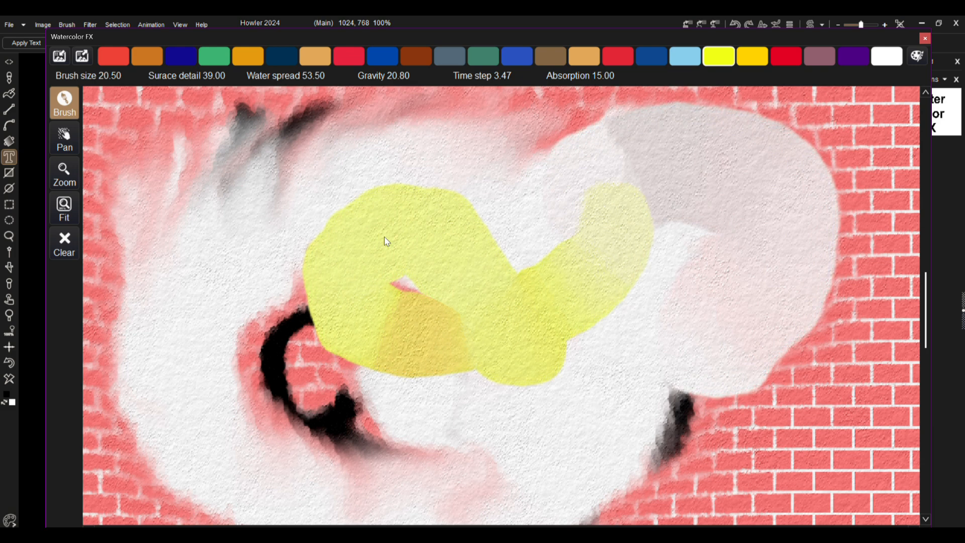
# Reload the brick text image and test yellow strokes, setting brush size to 11.50, water spread to 11.00, gravity to 16.90 and time step to 1.95
pyautogui.moveTo(611, 33)
pyautogui.mouseDown()
pyautogui.moveTo(580, 365)
pyautogui.moveTo(590, 52)
pyautogui.moveTo(602, 29)
pyautogui.mouseUp()
pyautogui.click(49, 50)
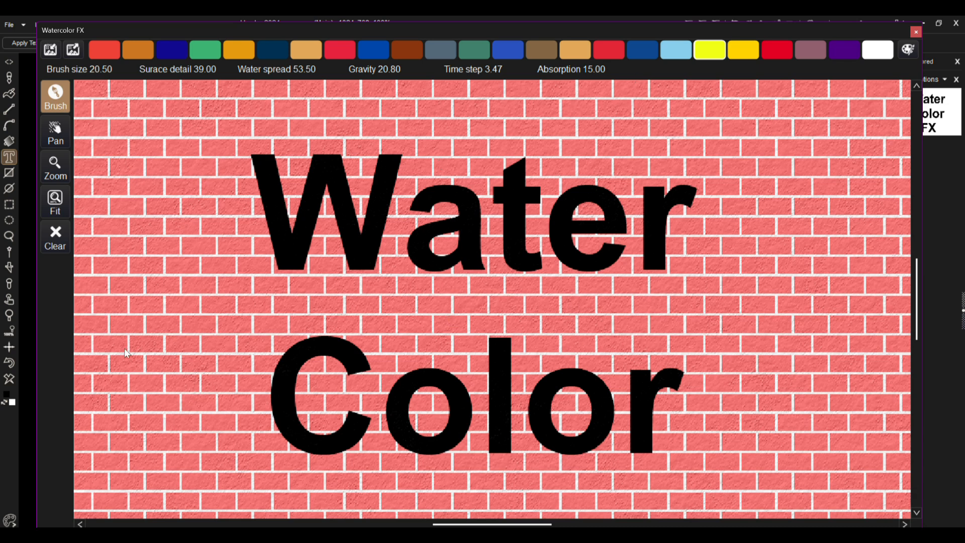
pyautogui.moveTo(114, 161)
pyautogui.mouseDown()
pyautogui.moveTo(565, 169)
pyautogui.moveTo(619, 273)
pyautogui.moveTo(301, 451)
pyautogui.moveTo(784, 459)
pyautogui.moveTo(886, 484)
pyautogui.mouseUp()
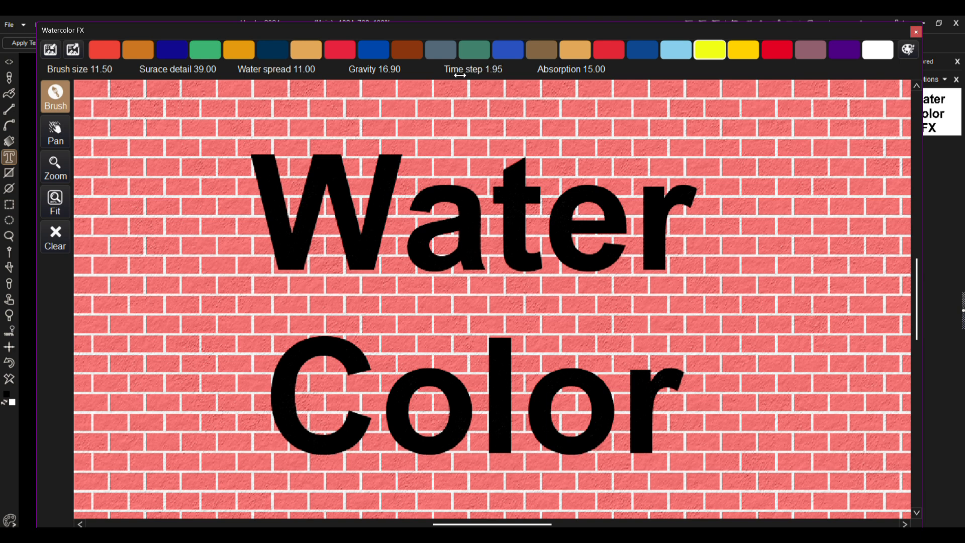
# Set absorption to 46.00, and paint yellow and tan strokes over the Water and Color lines
pyautogui.moveTo(595, 70); pyautogui.dragTo(609, 70)
pyautogui.moveTo(267, 228)
pyautogui.mouseDown()
pyautogui.moveTo(573, 161)
pyautogui.moveTo(427, 270)
pyautogui.moveTo(284, 461)
pyautogui.mouseUp()
pyautogui.moveTo(532, 378)
pyautogui.mouseDown()
pyautogui.moveTo(700, 446)
pyautogui.moveTo(744, 449)
pyautogui.mouseUp()
pyautogui.click(581, 48)
pyautogui.moveTo(405, 279)
pyautogui.mouseDown()
pyautogui.moveTo(343, 202)
pyautogui.moveTo(385, 297)
pyautogui.moveTo(293, 369)
pyautogui.moveTo(449, 413)
pyautogui.moveTo(632, 313)
pyautogui.mouseUp()
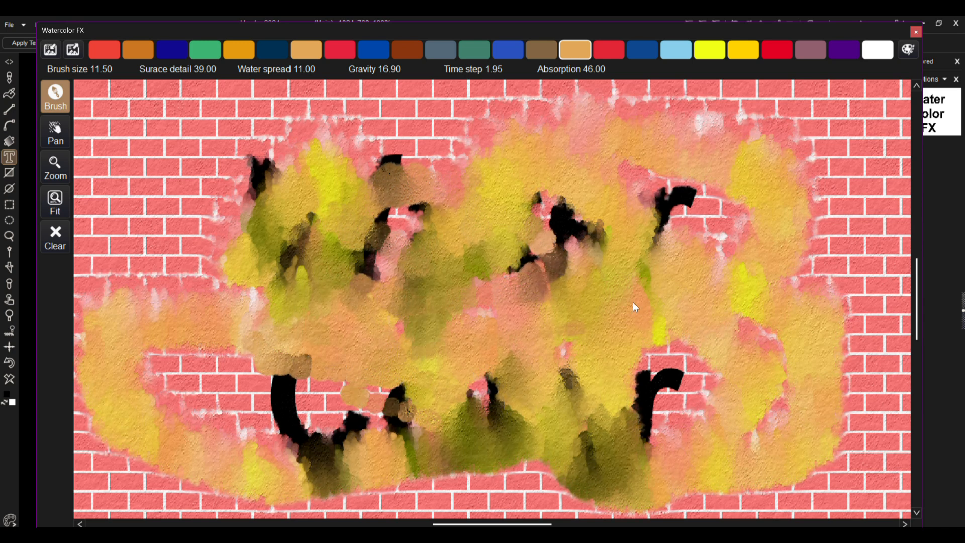
# Set the brush size to 35.75, and paint a tan stroke over Water and a light blue stroke along its upper edge
pyautogui.moveTo(104, 70); pyautogui.dragTo(160, 76)
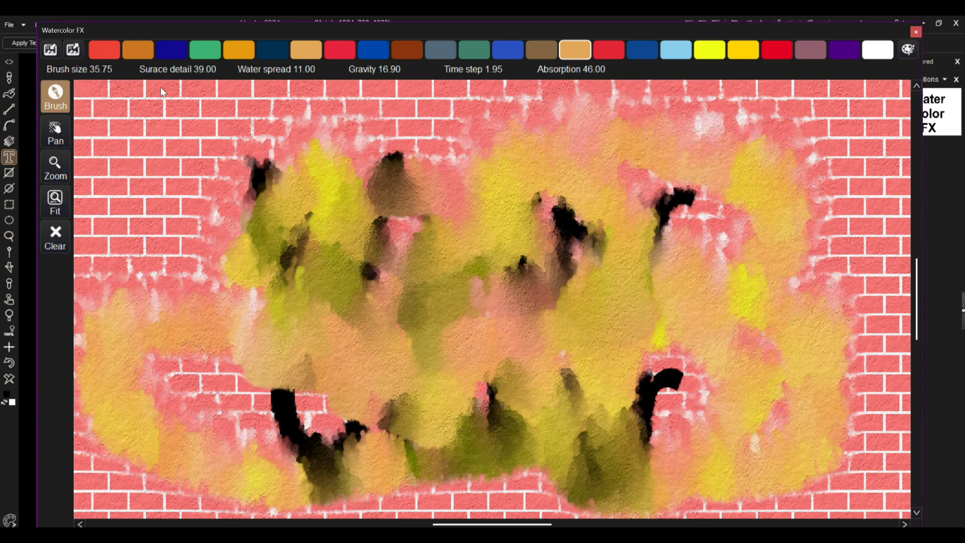
pyautogui.moveTo(185, 152); pyautogui.dragTo(418, 194)
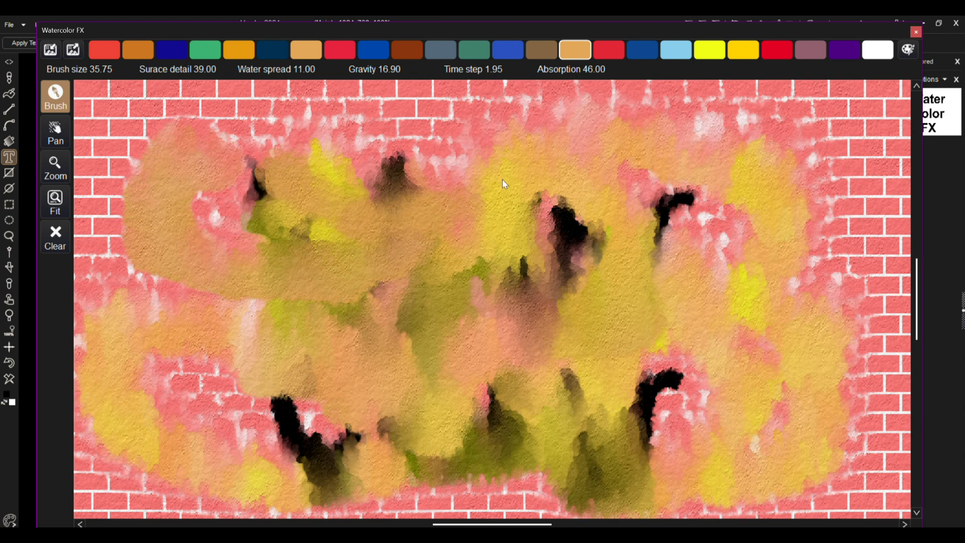
pyautogui.click(373, 51)
pyautogui.click(676, 51)
pyautogui.moveTo(802, 160)
pyautogui.mouseDown()
pyautogui.moveTo(476, 134)
pyautogui.moveTo(201, 189)
pyautogui.mouseUp()
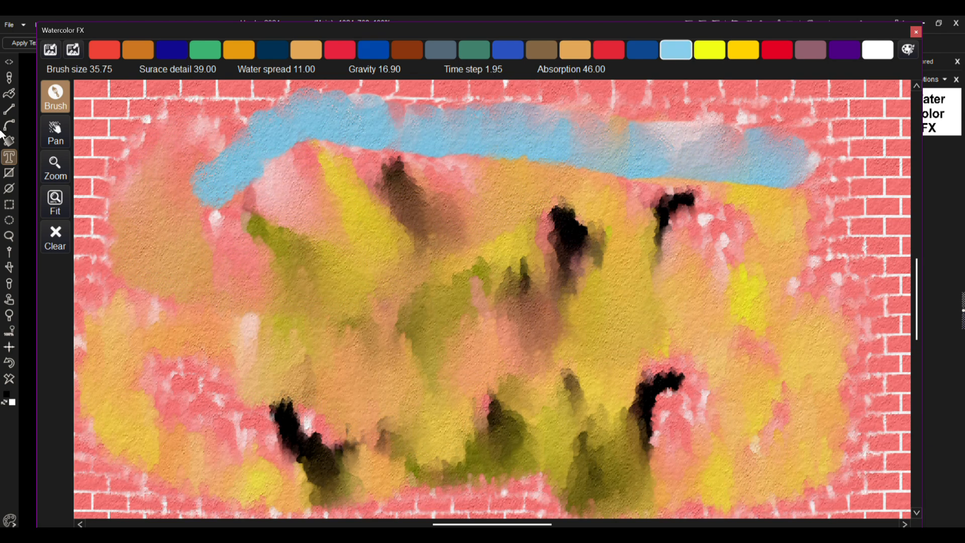
# Raise gravity to 48.70, and brush white across the area above Water on the reloaded brick text image
pyautogui.moveTo(401, 71); pyautogui.dragTo(593, 71)
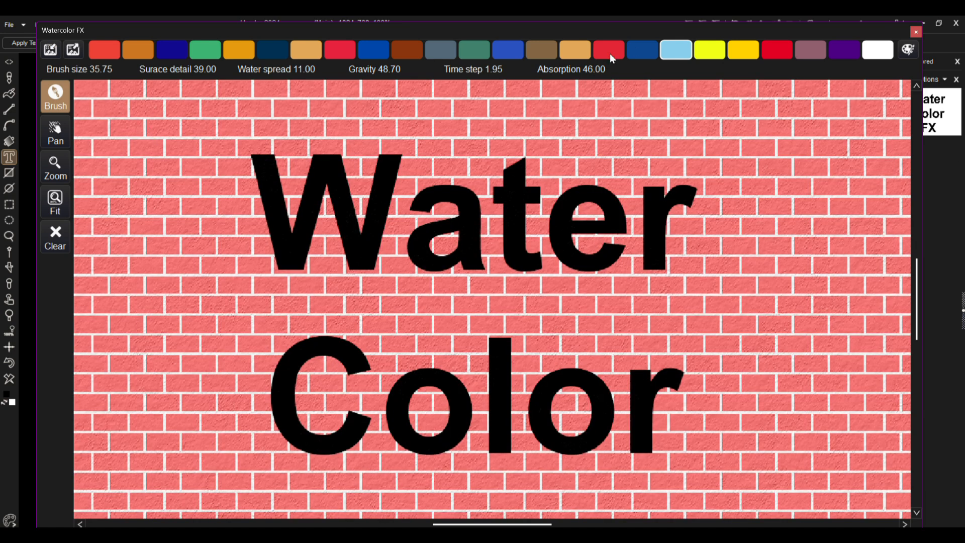
pyautogui.moveTo(176, 136)
pyautogui.mouseDown()
pyautogui.moveTo(230, 123)
pyautogui.moveTo(586, 114)
pyautogui.moveTo(898, 144)
pyautogui.moveTo(902, 123)
pyautogui.mouseUp()
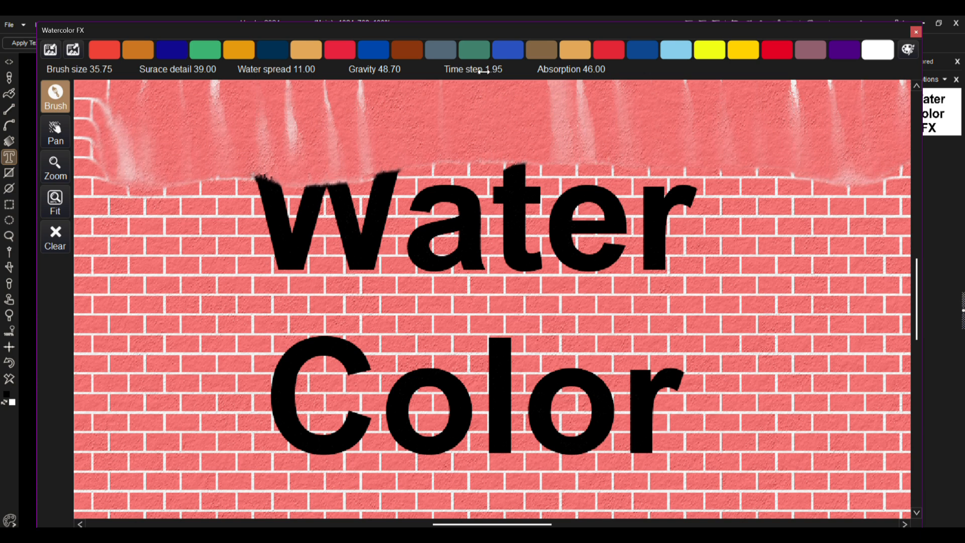
# Increase the time step to 5.00, water spread to 100.00 and gravity to 98.90
pyautogui.moveTo(484, 71); pyautogui.dragTo(586, 68)
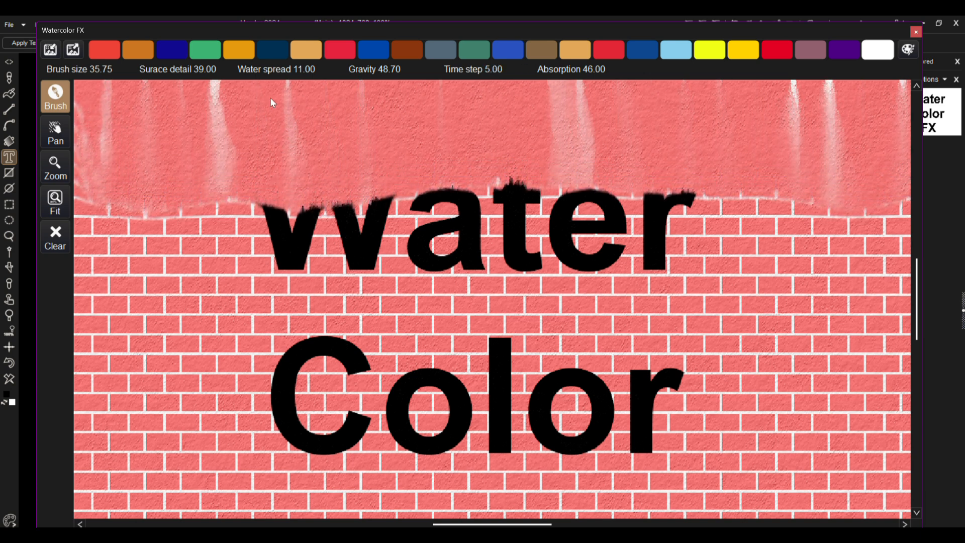
pyautogui.moveTo(310, 71); pyautogui.dragTo(578, 73)
pyautogui.moveTo(393, 71); pyautogui.dragTo(523, 75)
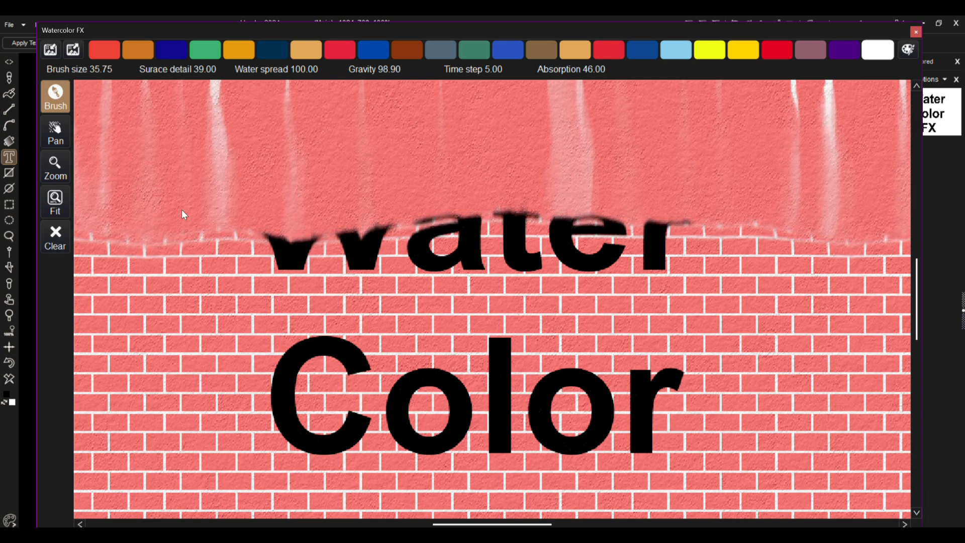
# Brush white strokes across the Water and Color lines of the brick text image
pyautogui.moveTo(216, 284)
pyautogui.mouseDown()
pyautogui.moveTo(581, 191)
pyautogui.moveTo(734, 173)
pyautogui.mouseUp()
pyautogui.moveTo(128, 417)
pyautogui.mouseDown()
pyautogui.moveTo(155, 398)
pyautogui.moveTo(794, 317)
pyautogui.mouseUp()
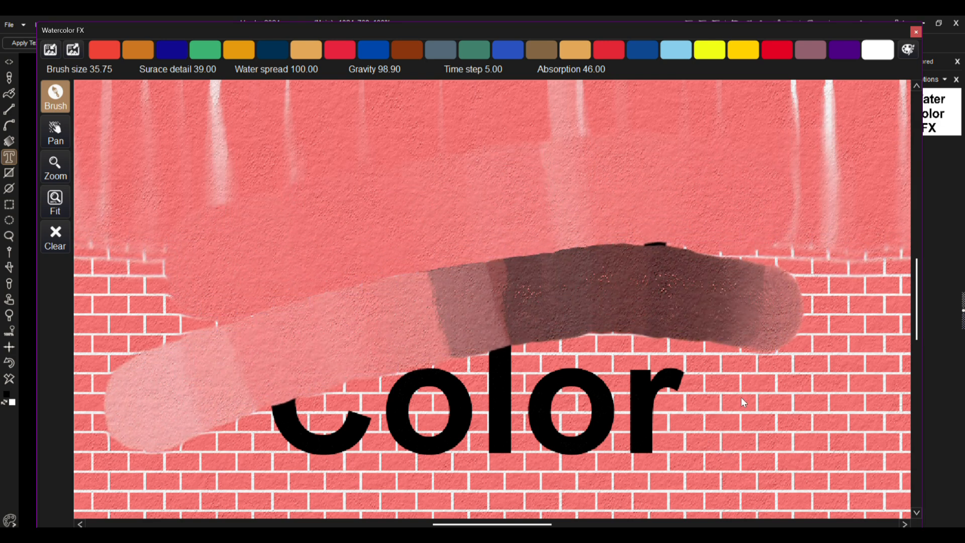
pyautogui.moveTo(717, 408); pyautogui.dragTo(438, 340)
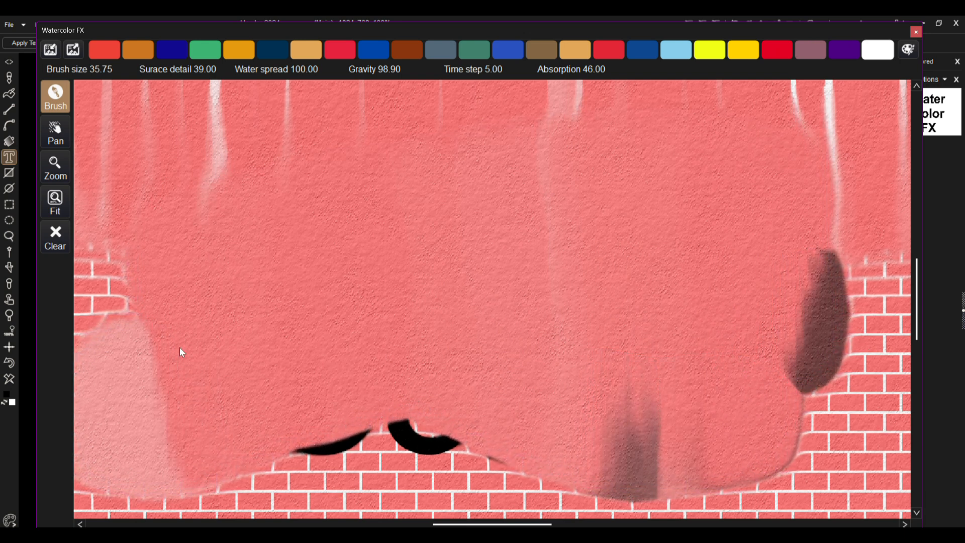
# Paint blue strokes over the washed-out area above FX, lowering gravity to 58.80 between them
pyautogui.click(373, 48)
pyautogui.moveTo(277, 209)
pyautogui.mouseDown()
pyautogui.moveTo(315, 279)
pyautogui.moveTo(530, 198)
pyautogui.mouseUp()
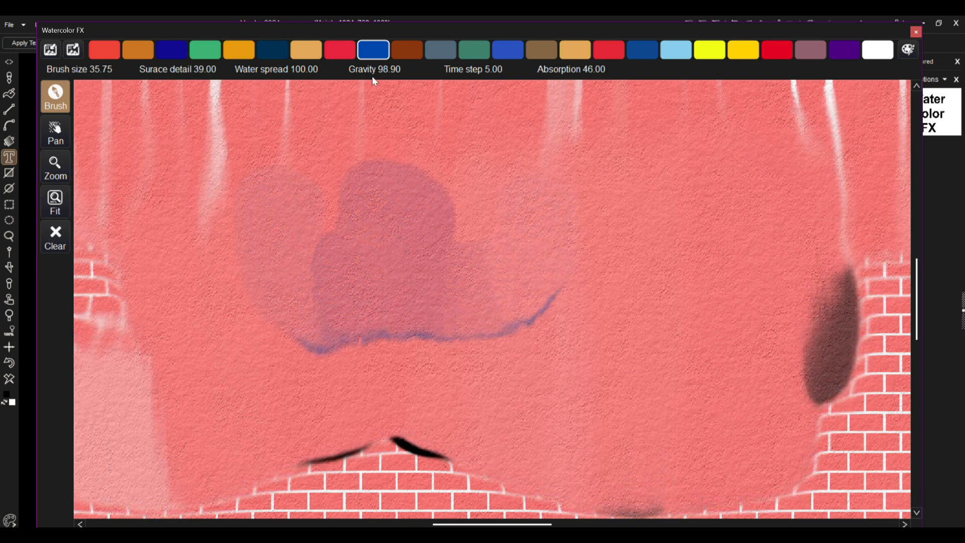
pyautogui.moveTo(382, 71); pyautogui.dragTo(181, 79)
pyautogui.moveTo(553, 283)
pyautogui.mouseDown()
pyautogui.moveTo(640, 202)
pyautogui.moveTo(603, 354)
pyautogui.mouseUp()
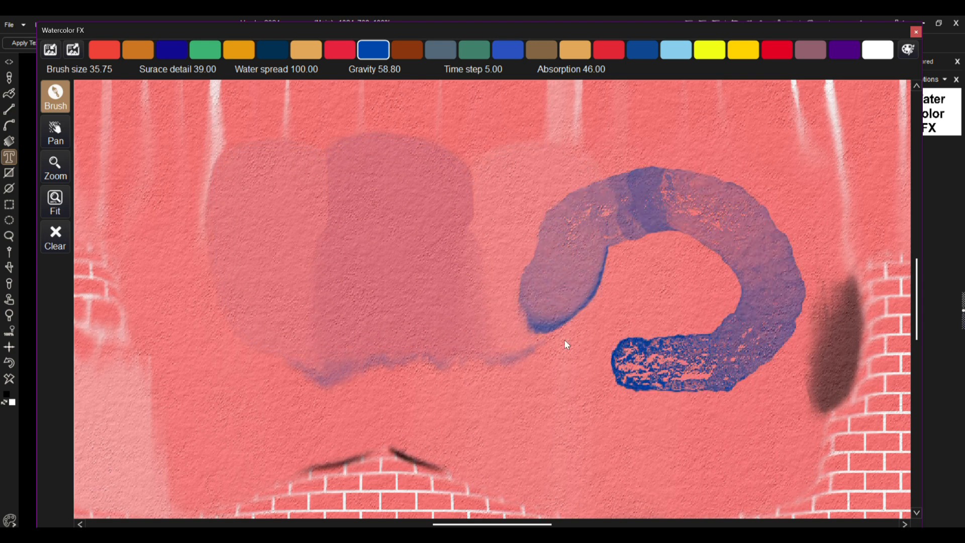
# Reduce water spread to 23.50, and paint light blue strokes over and above the blue ones
pyautogui.click(674, 48)
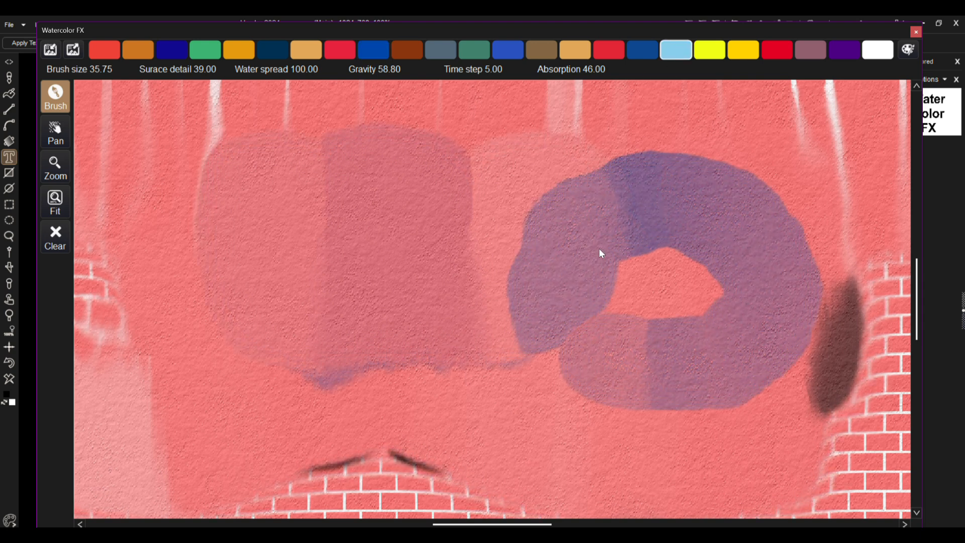
pyautogui.moveTo(601, 252)
pyautogui.mouseDown()
pyautogui.moveTo(509, 176)
pyautogui.moveTo(364, 181)
pyautogui.mouseUp()
pyautogui.moveTo(306, 73); pyautogui.dragTo(227, 77)
pyautogui.moveTo(258, 193); pyautogui.dragTo(293, 307)
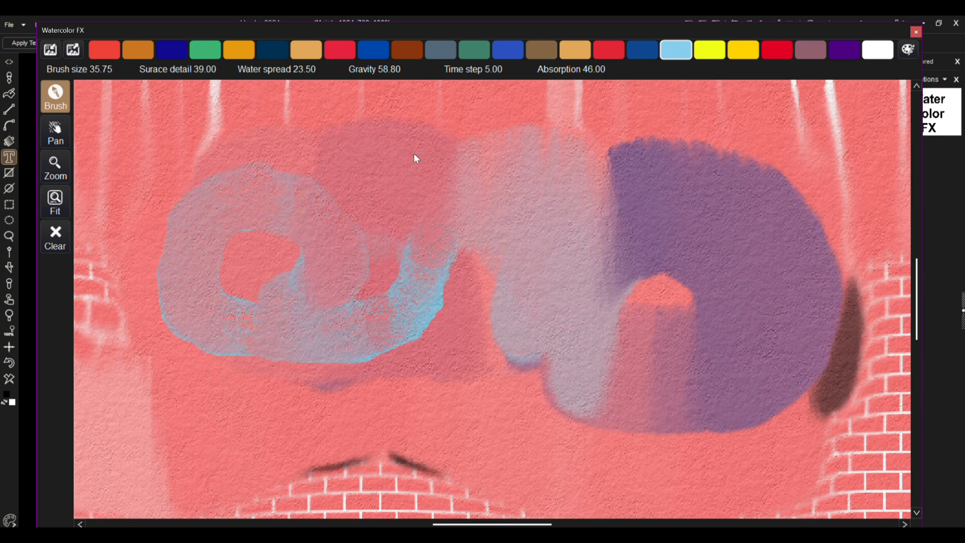
pyautogui.moveTo(379, 153)
pyautogui.mouseDown()
pyautogui.moveTo(788, 134)
pyautogui.moveTo(692, 133)
pyautogui.mouseUp()
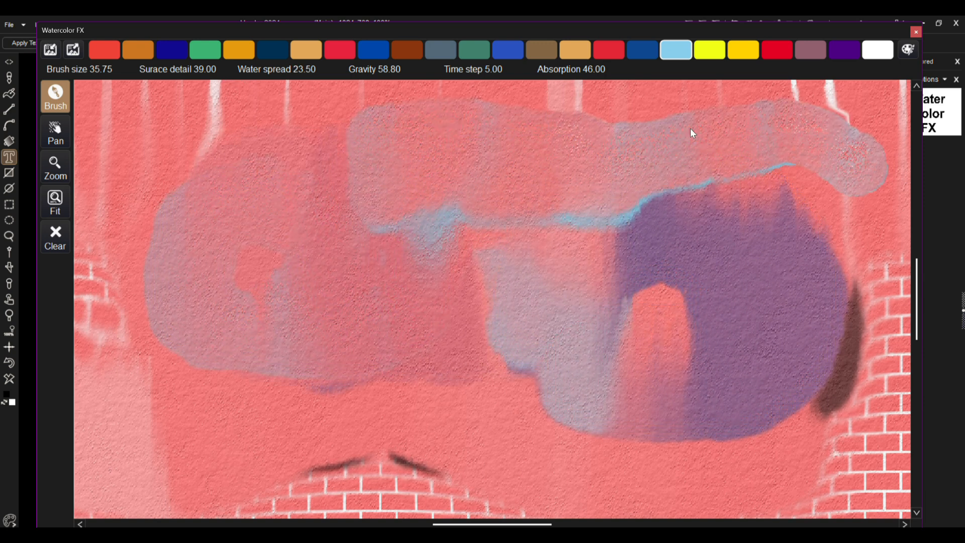
# Paint a yellow stroke across the lower wash and a light blue stroke over the washed-out area
pyautogui.click(703, 56)
pyautogui.moveTo(719, 372)
pyautogui.mouseDown()
pyautogui.moveTo(592, 360)
pyautogui.moveTo(233, 362)
pyautogui.mouseUp()
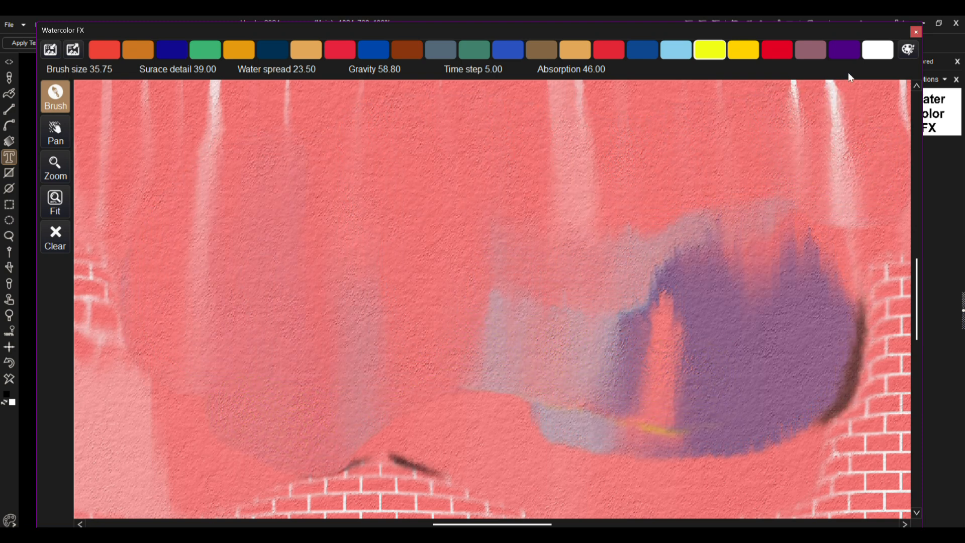
pyautogui.click(676, 49)
pyautogui.moveTo(588, 175)
pyautogui.mouseDown()
pyautogui.moveTo(272, 213)
pyautogui.moveTo(593, 201)
pyautogui.mouseUp()
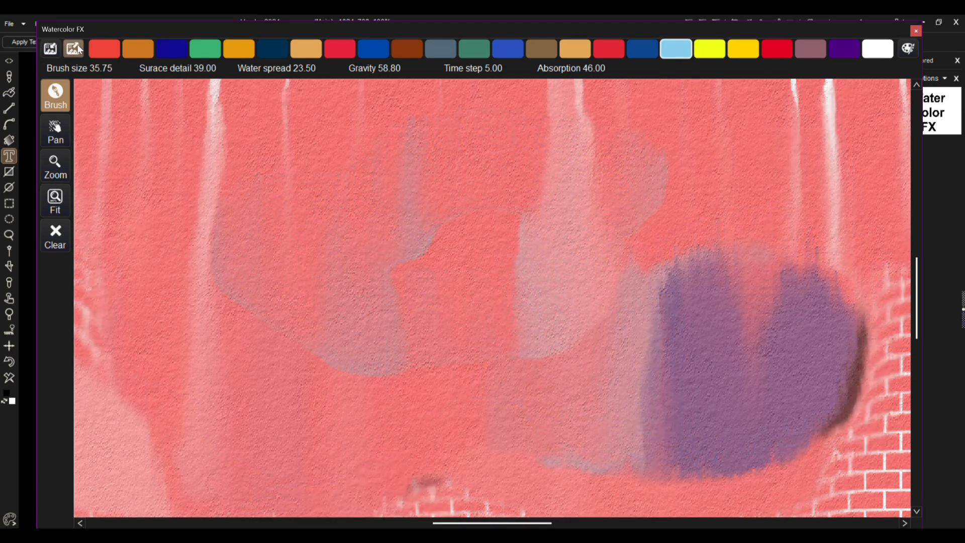
# Reload the original brick text image into the watercolor canvas, and reposition the plugin window
pyautogui.moveTo(122, 32)
pyautogui.mouseDown()
pyautogui.moveTo(420, 124)
pyautogui.moveTo(206, 29)
pyautogui.moveTo(122, 43)
pyautogui.moveTo(136, 31)
pyautogui.mouseUp()
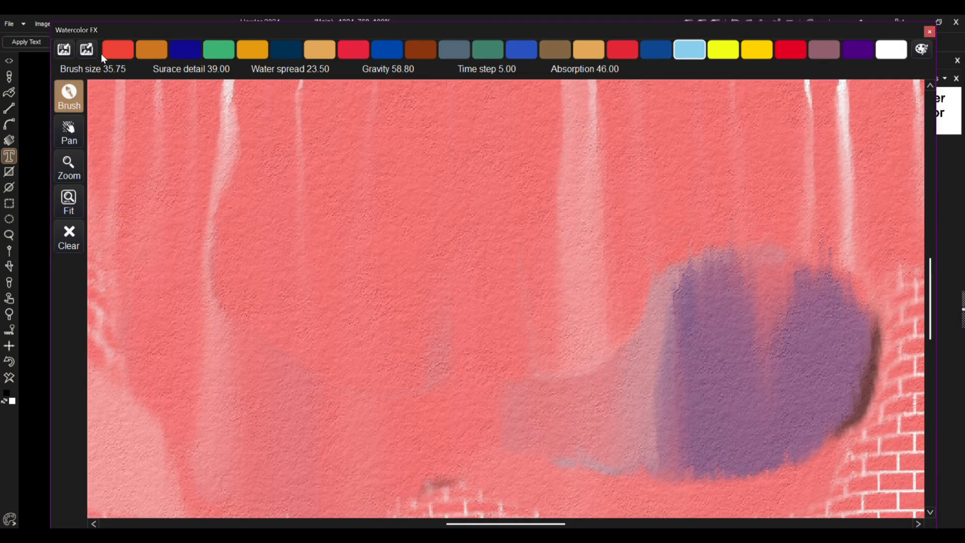
pyautogui.click(67, 50)
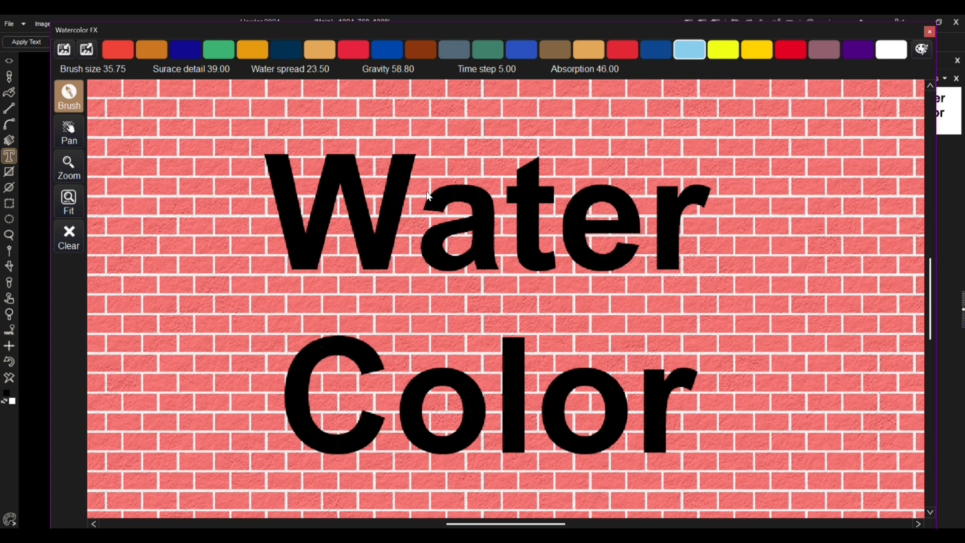
pyautogui.moveTo(794, 30)
pyautogui.mouseDown()
pyautogui.moveTo(703, 315)
pyautogui.moveTo(765, 47)
pyautogui.moveTo(781, 22)
pyautogui.mouseUp()
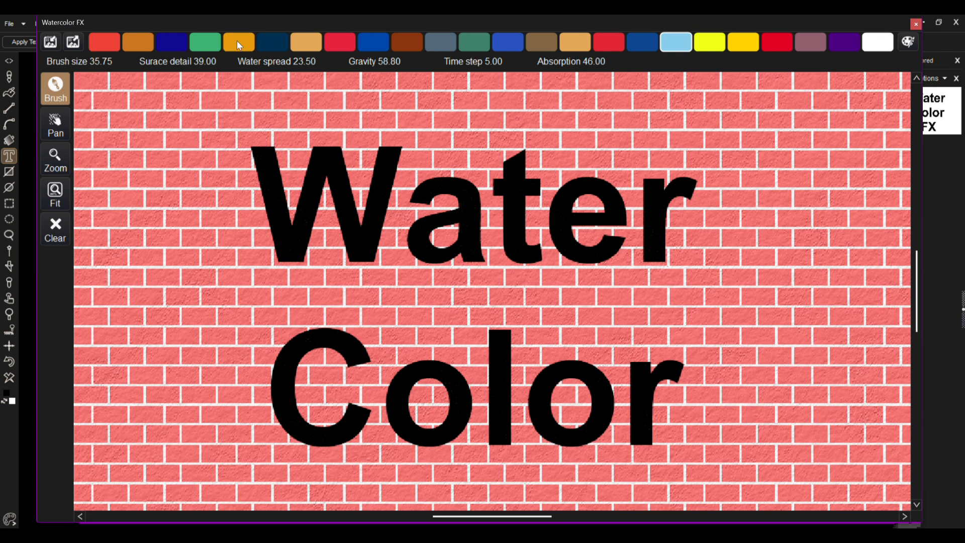
# Choose golden yellow, and set brush size 30.00, surface detail 19.00, water spread 11.00, time step 4.47 and absorption 40.50
pyautogui.click(377, 43)
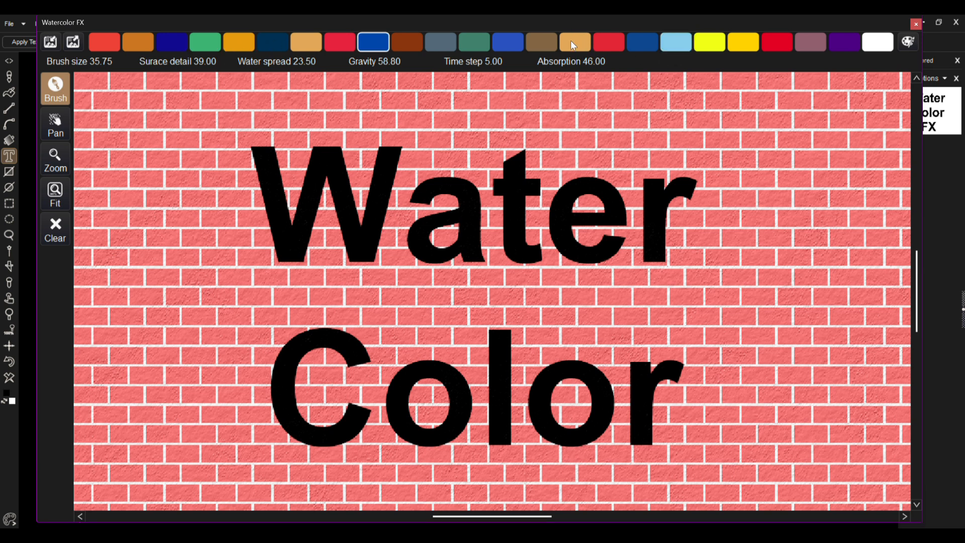
pyautogui.click(744, 45)
pyautogui.moveTo(308, 64); pyautogui.dragTo(294, 63)
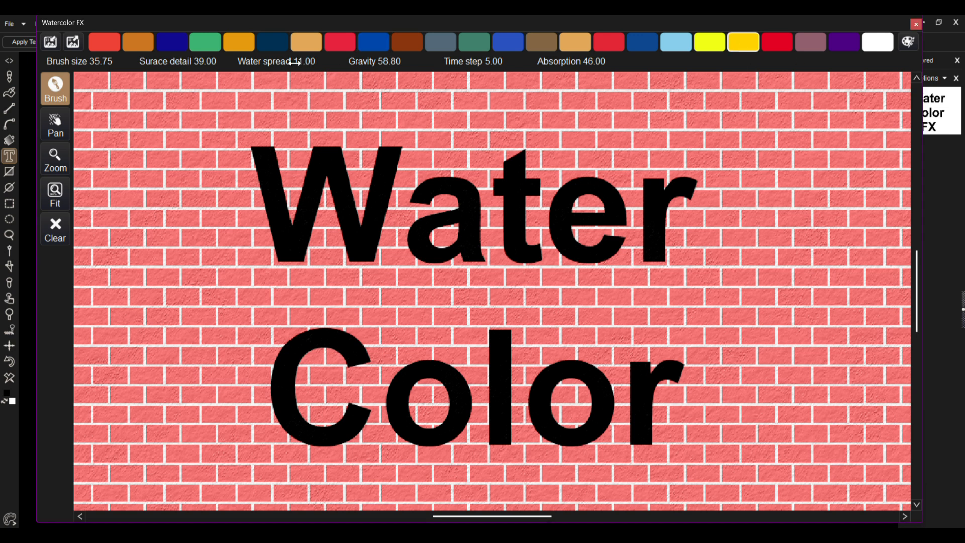
pyautogui.moveTo(182, 65)
pyautogui.mouseDown()
pyautogui.moveTo(111, 72)
pyautogui.moveTo(405, 89)
pyautogui.mouseUp()
pyautogui.moveTo(501, 62); pyautogui.dragTo(490, 64)
pyautogui.moveTo(601, 61); pyautogui.dragTo(635, 105)
# Paint golden yellow strokes down both sides of the text and across the Water and Color lines
pyautogui.moveTo(772, 123)
pyautogui.mouseDown()
pyautogui.moveTo(787, 151)
pyautogui.moveTo(799, 216)
pyautogui.mouseUp()
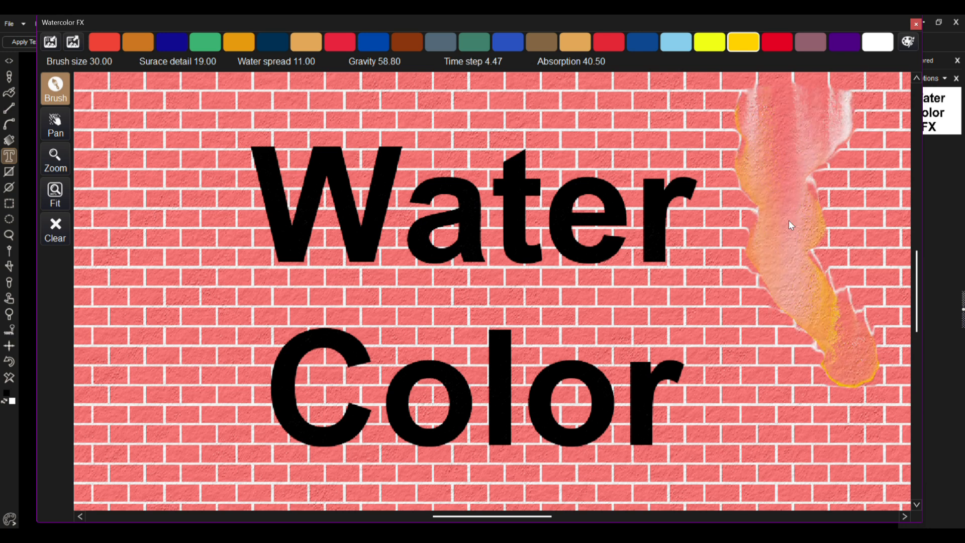
pyautogui.moveTo(182, 104); pyautogui.dragTo(171, 408)
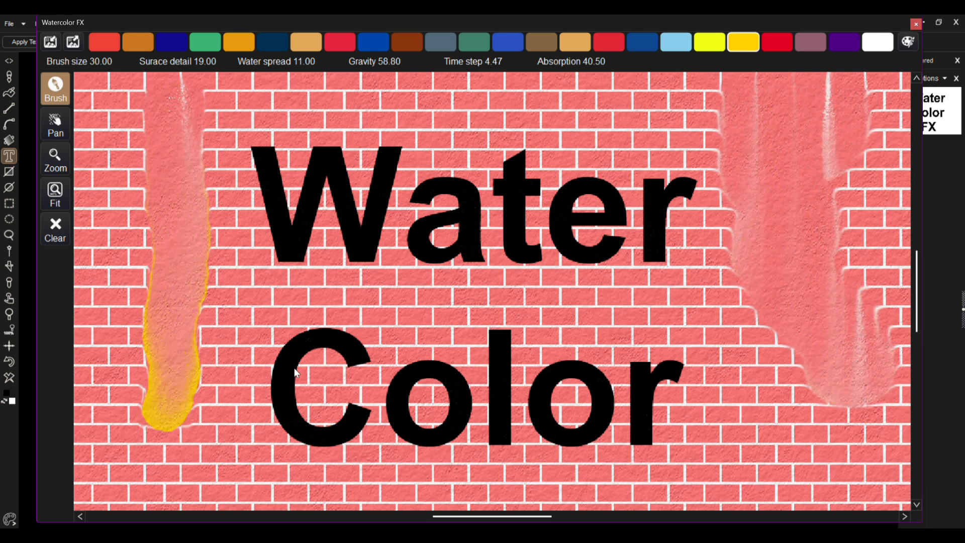
pyautogui.moveTo(317, 112)
pyautogui.mouseDown()
pyautogui.moveTo(377, 405)
pyautogui.moveTo(460, 139)
pyautogui.moveTo(740, 361)
pyautogui.mouseUp()
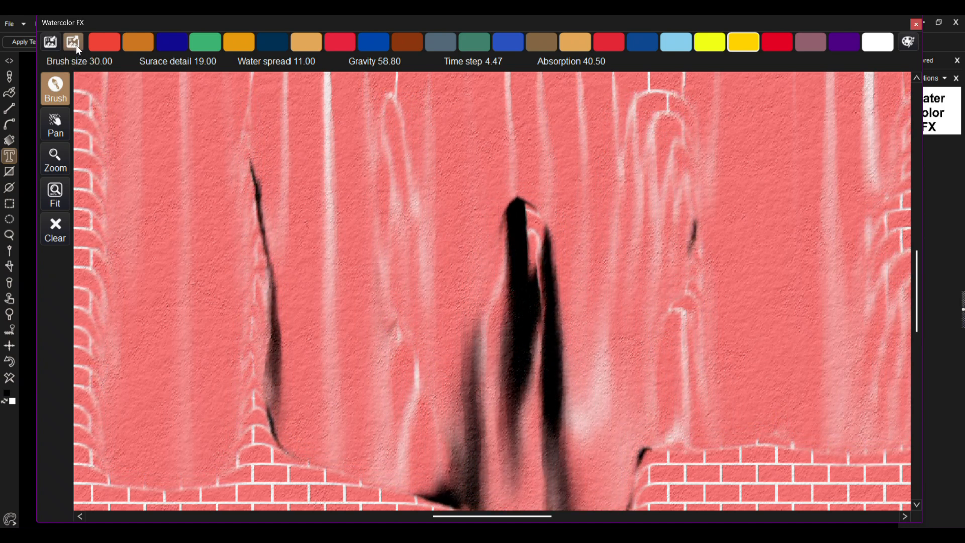
# Transfer the painted result to the main image, and shrink and move the plugin window to uncover that image
pyautogui.click(74, 43)
pyautogui.moveTo(168, 25); pyautogui.dragTo(145, 23)
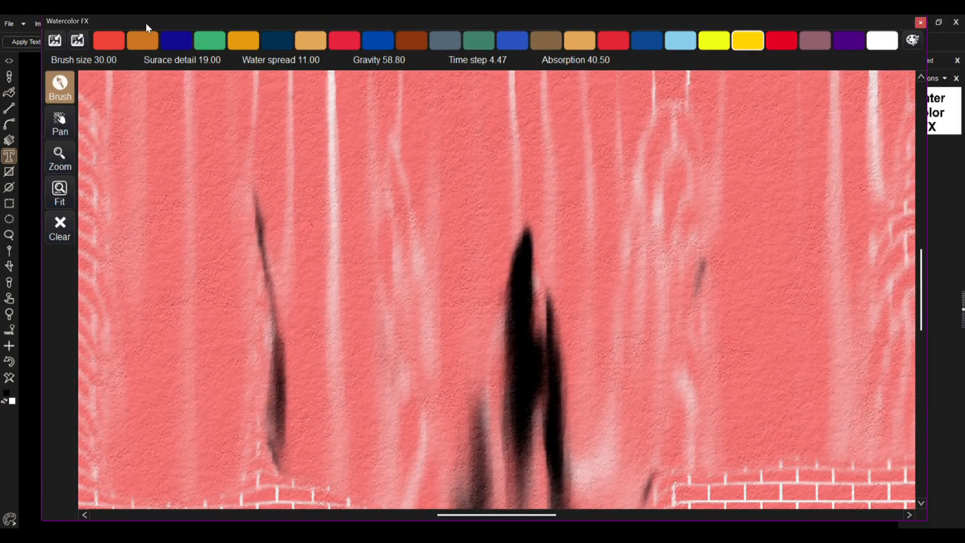
pyautogui.moveTo(146, 23); pyautogui.dragTo(162, 83)
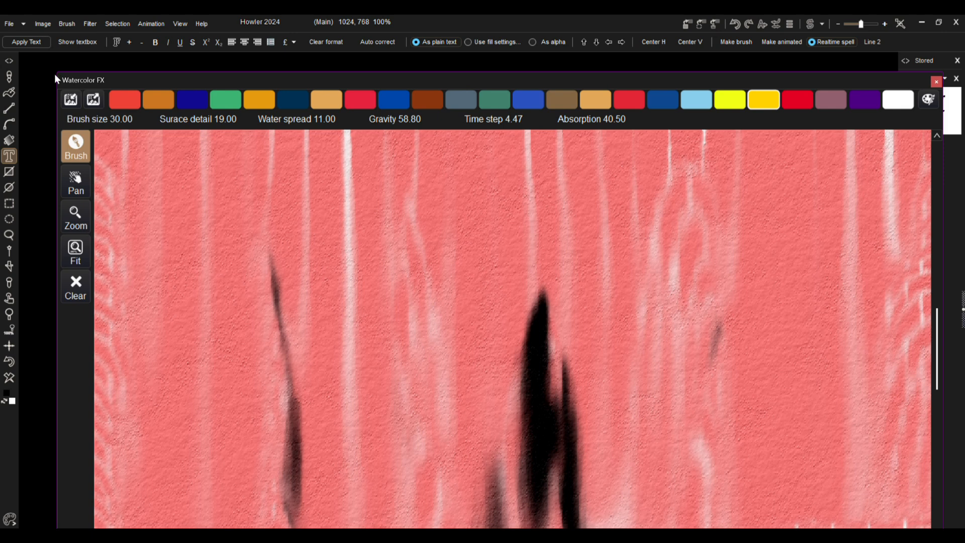
pyautogui.moveTo(55, 74); pyautogui.dragTo(467, 211)
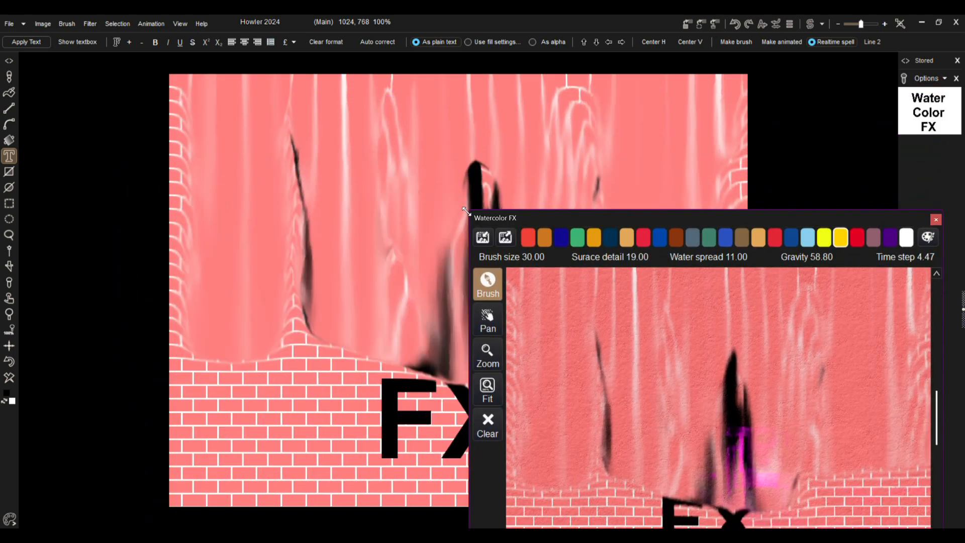
pyautogui.moveTo(665, 220); pyautogui.dragTo(657, 147)
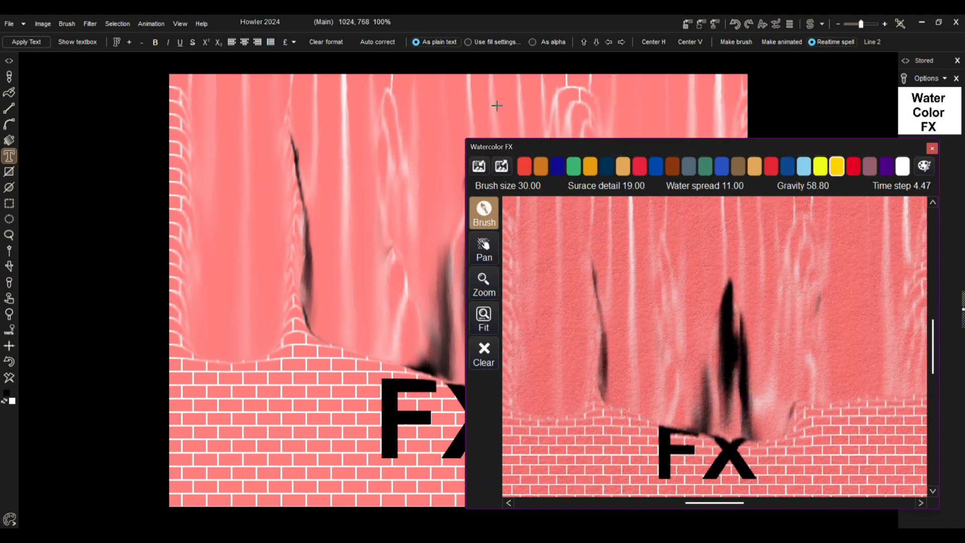
pyautogui.click(97, 87)
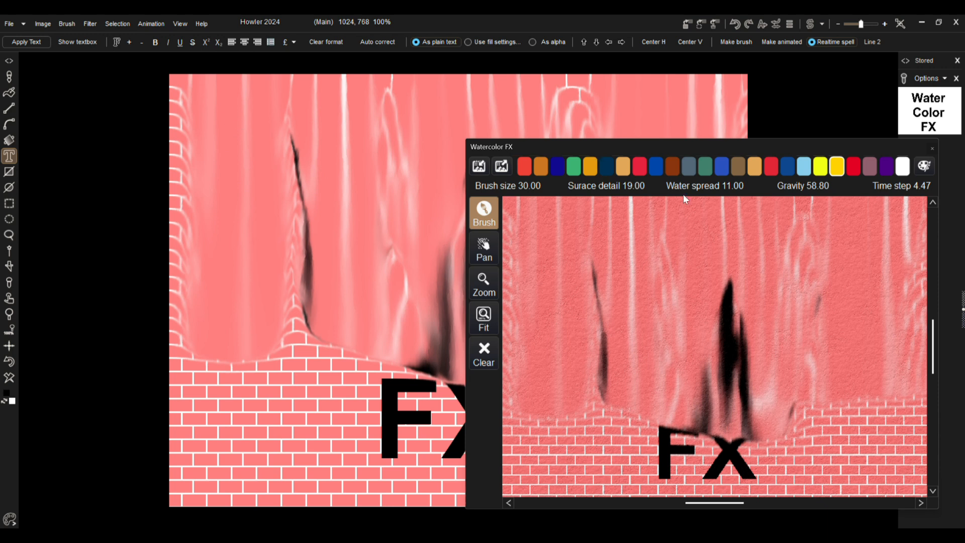
pyautogui.moveTo(872, 151); pyautogui.dragTo(836, 147)
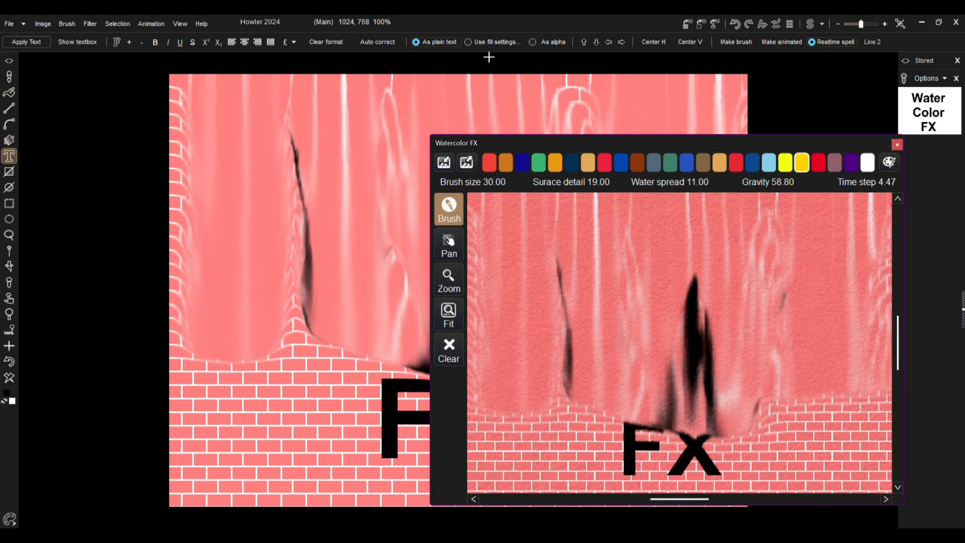
pyautogui.click(594, 29)
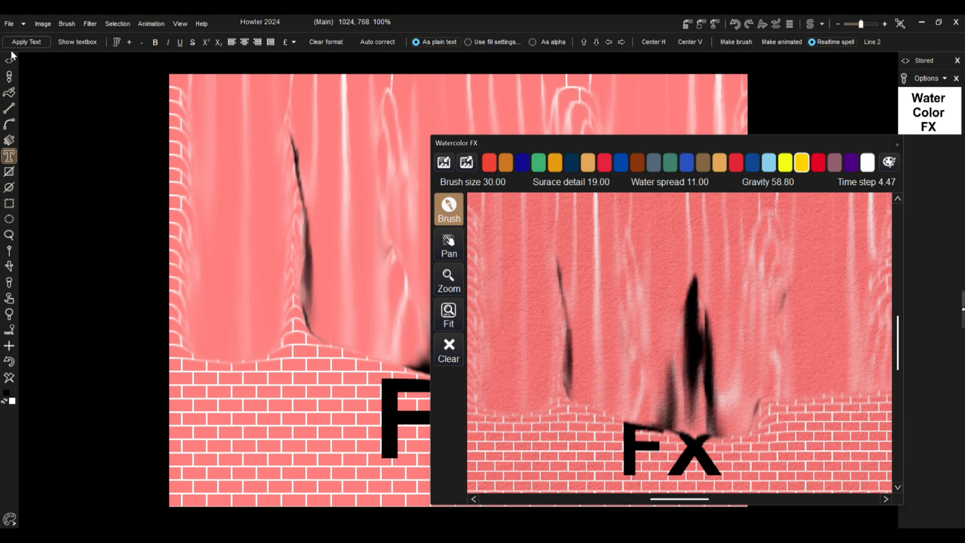
# Create a 6-frame animation that copies the current frame at 24 fps
pyautogui.click(151, 23)
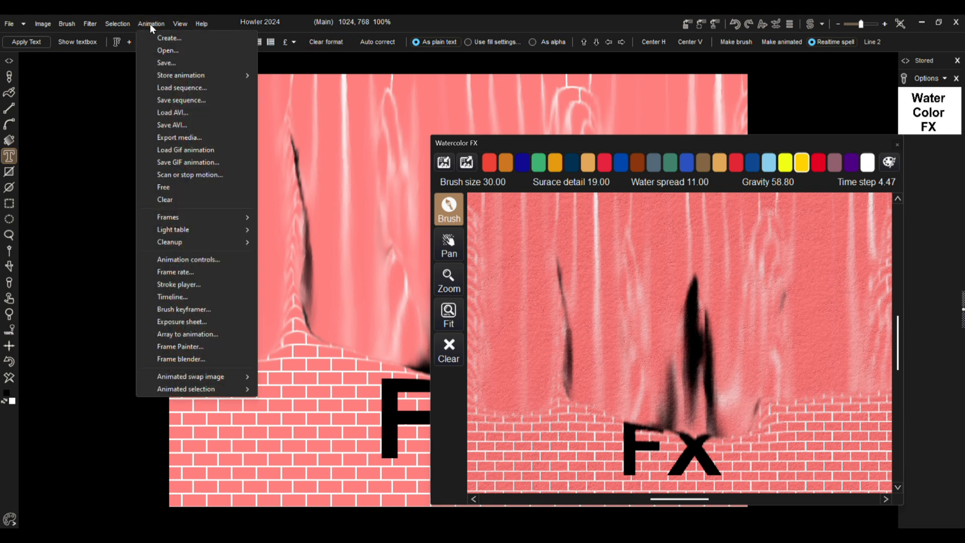
pyautogui.click(169, 39)
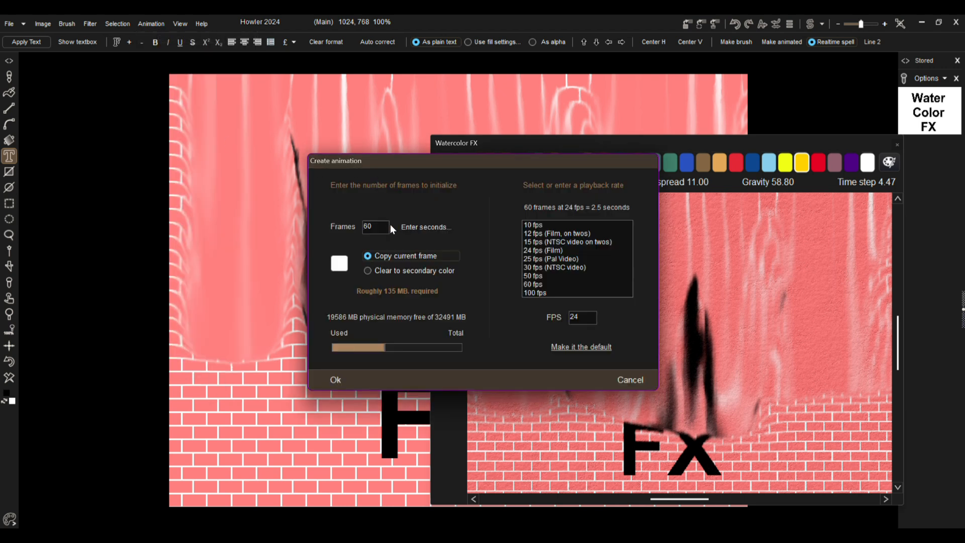
pyautogui.moveTo(381, 226); pyautogui.dragTo(339, 224)
pyautogui.write('5')
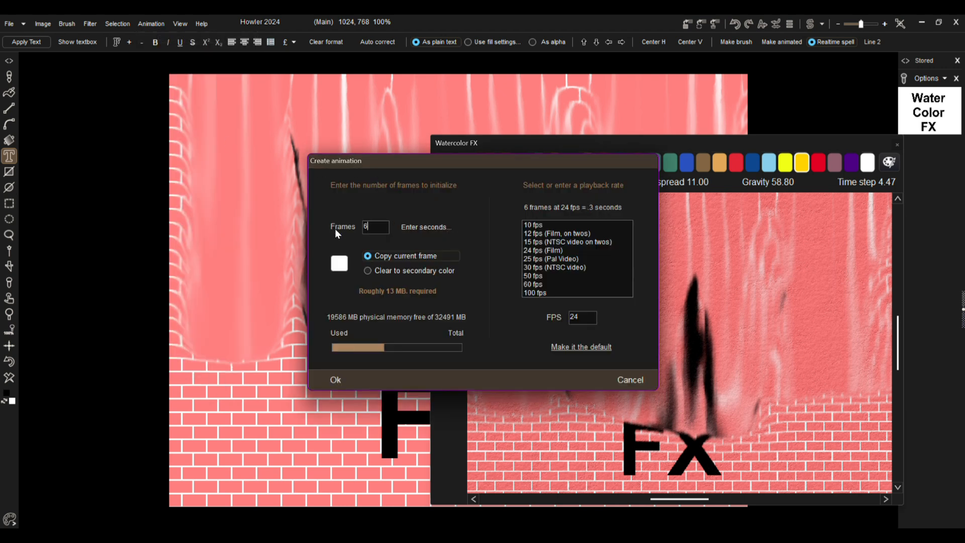
pyautogui.click(335, 380)
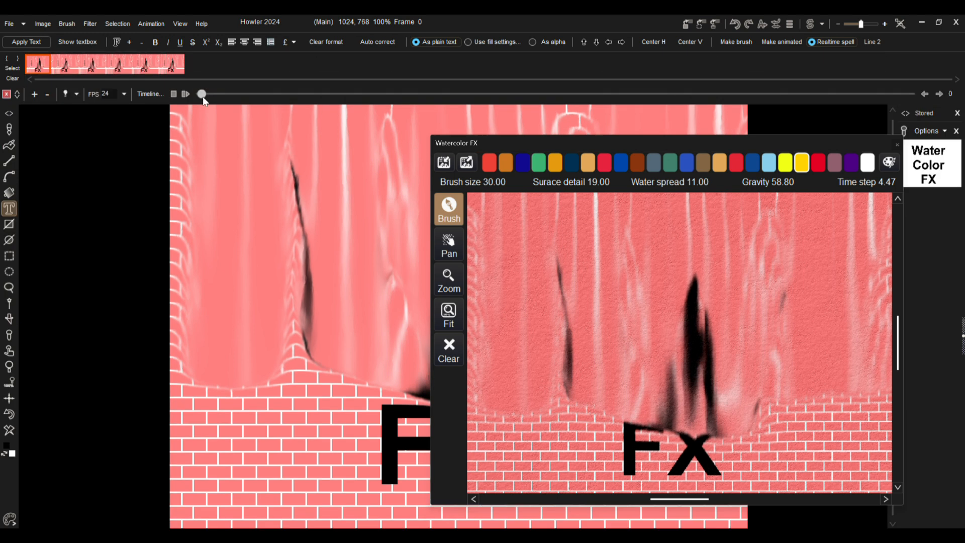
# Set brush size to 41.50 and surface detail to 94.00, and paint blue strokes above the black streaks
pyautogui.moveTo(625, 140)
pyautogui.mouseDown()
pyautogui.moveTo(629, 113)
pyautogui.moveTo(596, 110)
pyautogui.mouseUp()
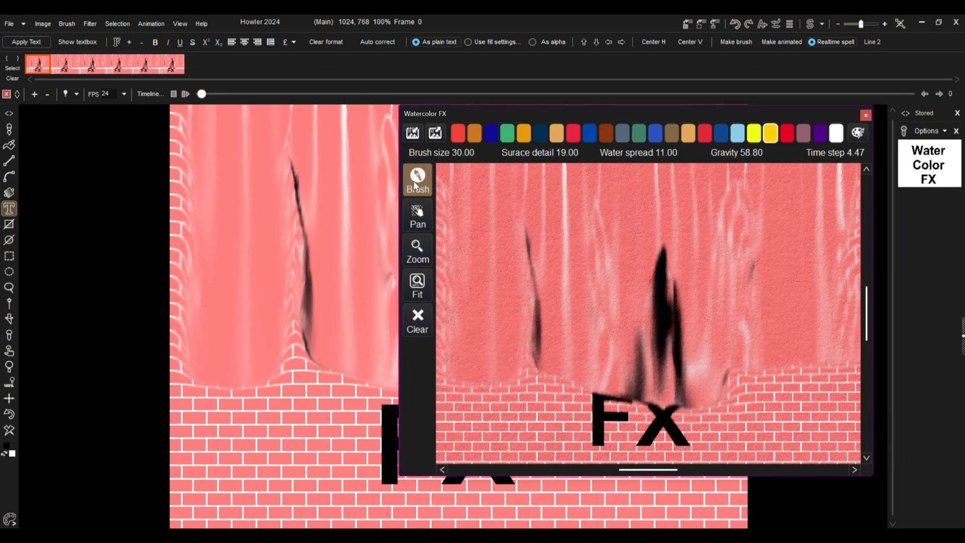
pyautogui.click(590, 136)
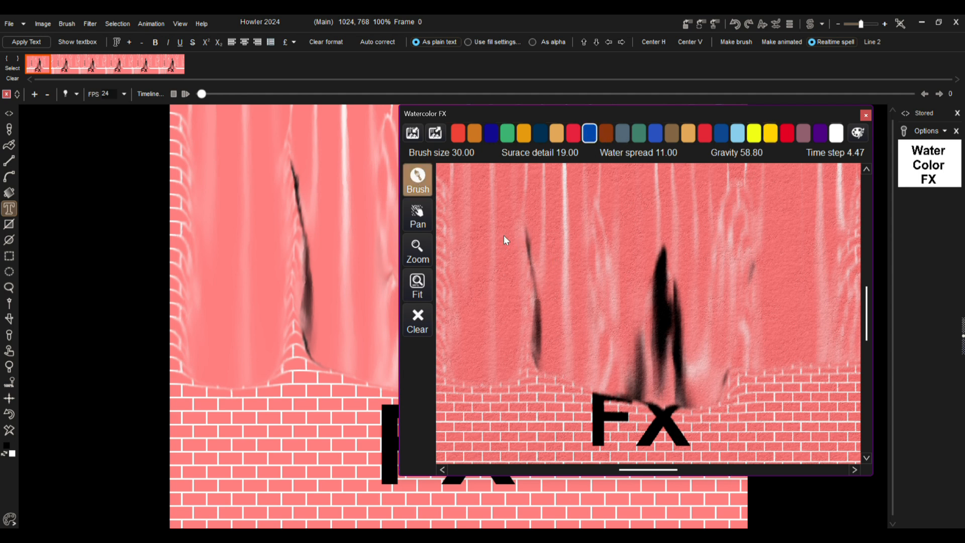
pyautogui.moveTo(505, 239)
pyautogui.mouseDown()
pyautogui.moveTo(651, 202)
pyautogui.moveTo(782, 196)
pyautogui.mouseUp()
pyautogui.moveTo(465, 155)
pyautogui.mouseDown()
pyautogui.moveTo(454, 154)
pyautogui.moveTo(490, 159)
pyautogui.mouseUp()
pyautogui.moveTo(569, 156); pyautogui.dragTo(653, 153)
pyautogui.moveTo(578, 235); pyautogui.dragTo(745, 239)
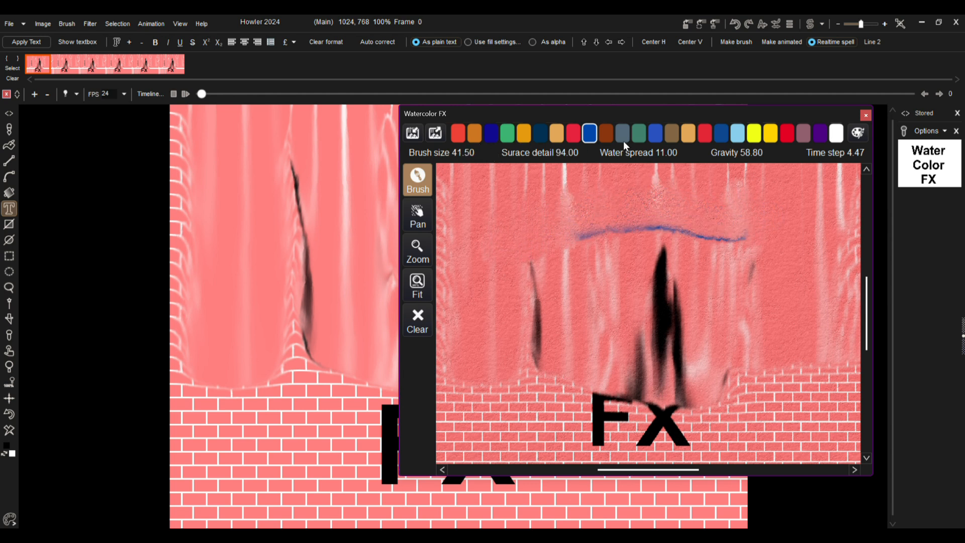
# Lower gravity to 12.80 and the time step to 2.17, and paint blue strokes across the top of the black streaks
pyautogui.moveTo(757, 152); pyautogui.dragTo(498, 166)
pyautogui.moveTo(850, 234)
pyautogui.mouseDown()
pyautogui.moveTo(701, 235)
pyautogui.moveTo(573, 253)
pyautogui.mouseUp()
pyautogui.moveTo(846, 154); pyautogui.dragTo(805, 165)
pyautogui.moveTo(777, 259)
pyautogui.mouseDown()
pyautogui.moveTo(640, 233)
pyautogui.moveTo(573, 261)
pyautogui.mouseUp()
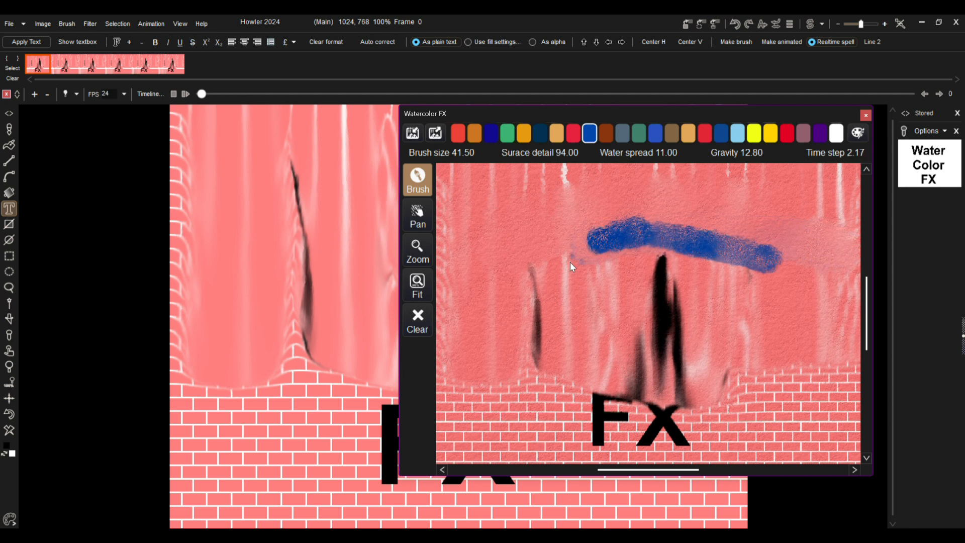
# Set water spread to 0.00, and paint blue strokes across the black streaks, including a long diagonal one
pyautogui.moveTo(691, 157); pyautogui.dragTo(660, 154)
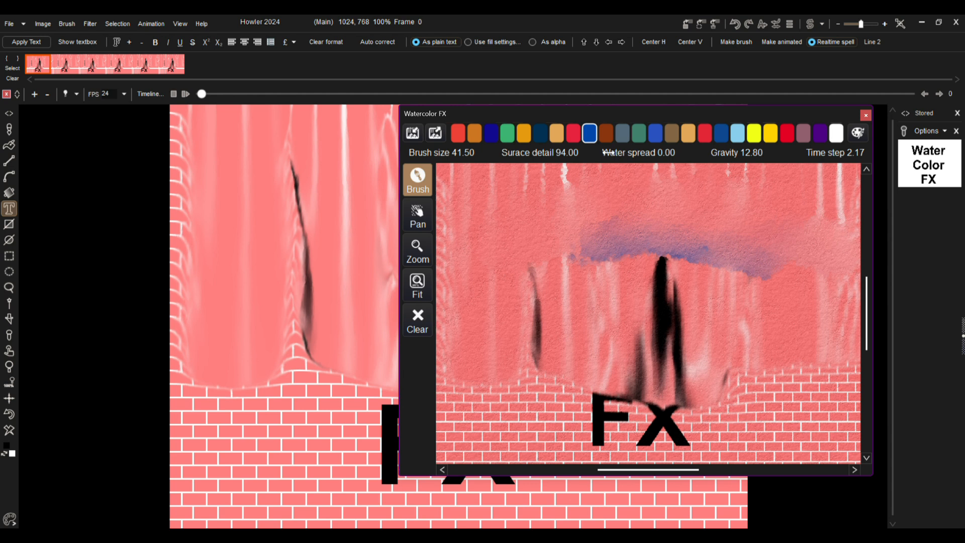
pyautogui.moveTo(619, 248)
pyautogui.mouseDown()
pyautogui.moveTo(694, 209)
pyautogui.moveTo(779, 209)
pyautogui.mouseUp()
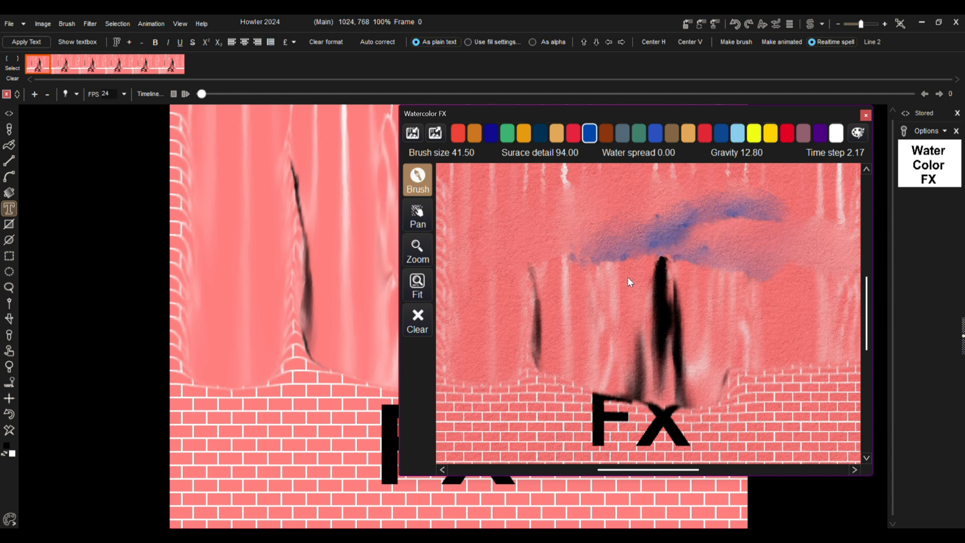
pyautogui.moveTo(744, 236); pyautogui.dragTo(573, 322)
pyautogui.moveTo(801, 177)
pyautogui.mouseDown()
pyautogui.moveTo(655, 243)
pyautogui.moveTo(459, 404)
pyautogui.mouseUp()
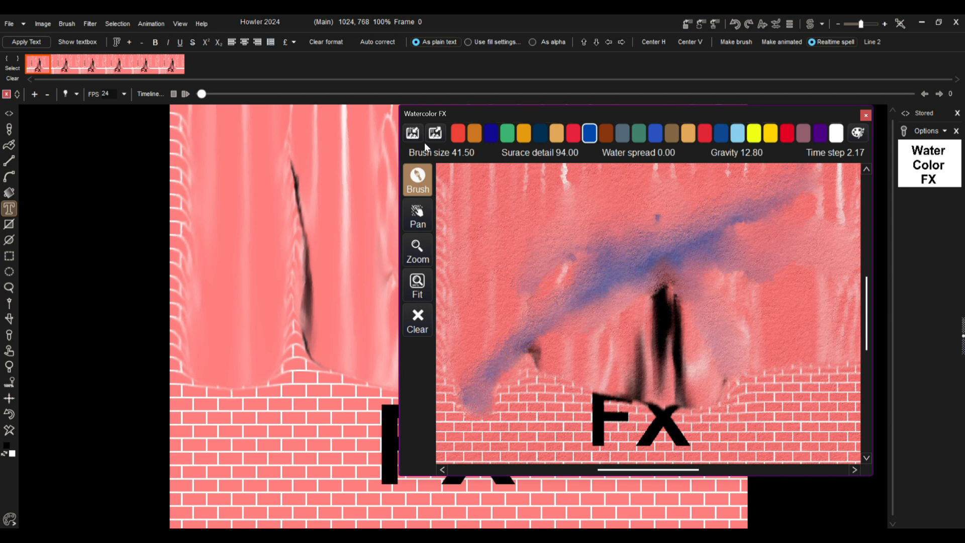
# Transfer the painting to frame 0, switch to frame 1, and paint two blue strokes above the black streaks
pyautogui.click(435, 135)
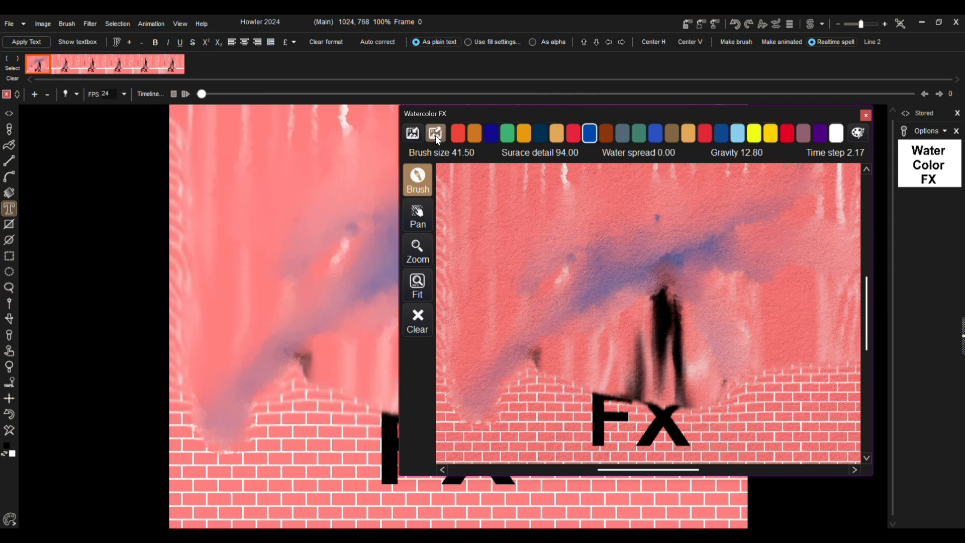
pyautogui.click(66, 70)
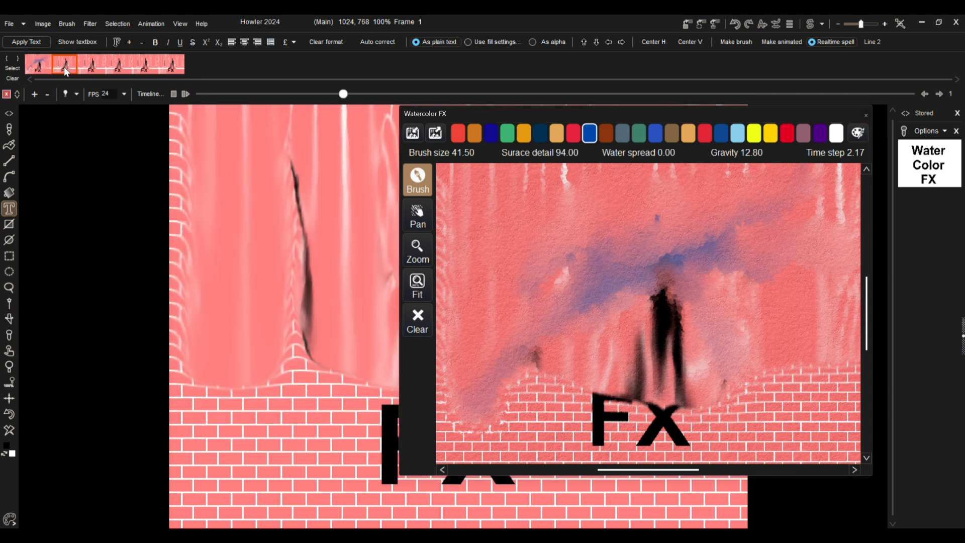
pyautogui.moveTo(784, 201)
pyautogui.mouseDown()
pyautogui.moveTo(662, 201)
pyautogui.moveTo(508, 222)
pyautogui.mouseUp()
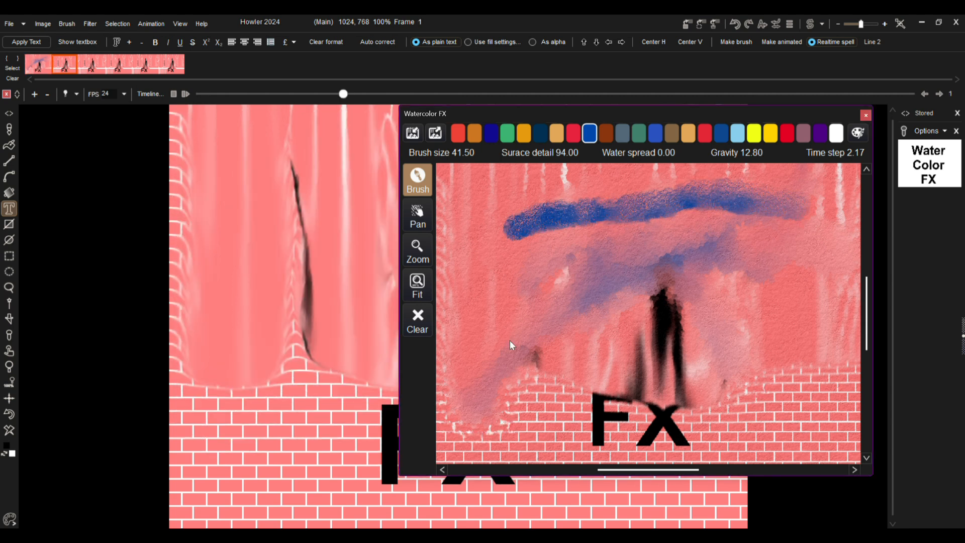
pyautogui.moveTo(774, 254)
pyautogui.mouseDown()
pyautogui.moveTo(607, 247)
pyautogui.moveTo(538, 232)
pyautogui.mouseUp()
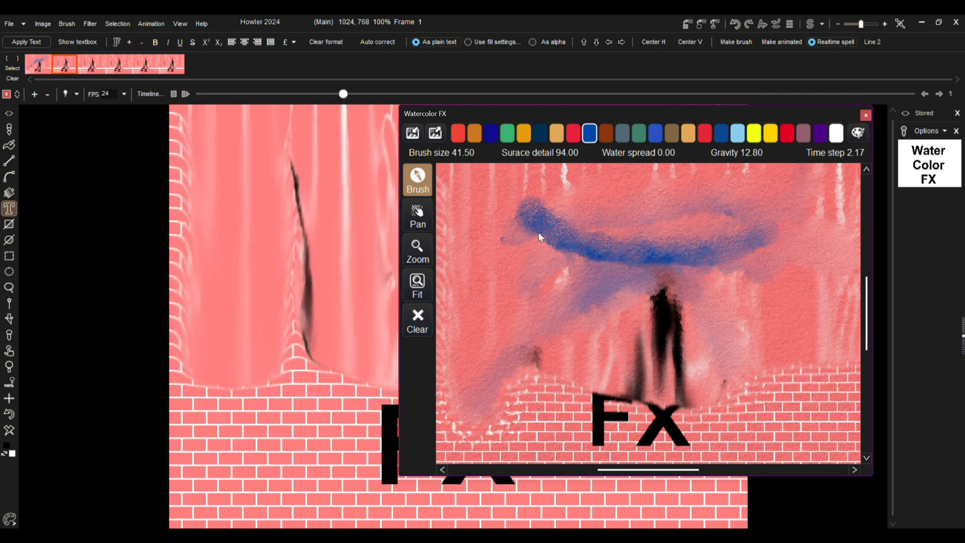
# Set gravity to 28.60 and water spread to 90.00, and paint an arched blue stroke above the black streaks
pyautogui.moveTo(758, 153); pyautogui.dragTo(854, 154)
pyautogui.moveTo(656, 153); pyautogui.dragTo(759, 154)
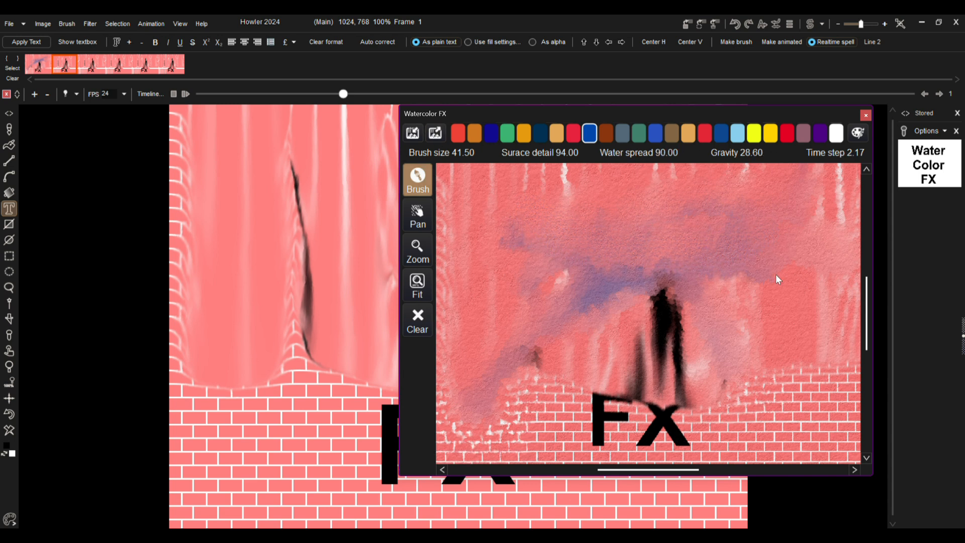
pyautogui.moveTo(778, 279); pyautogui.dragTo(513, 274)
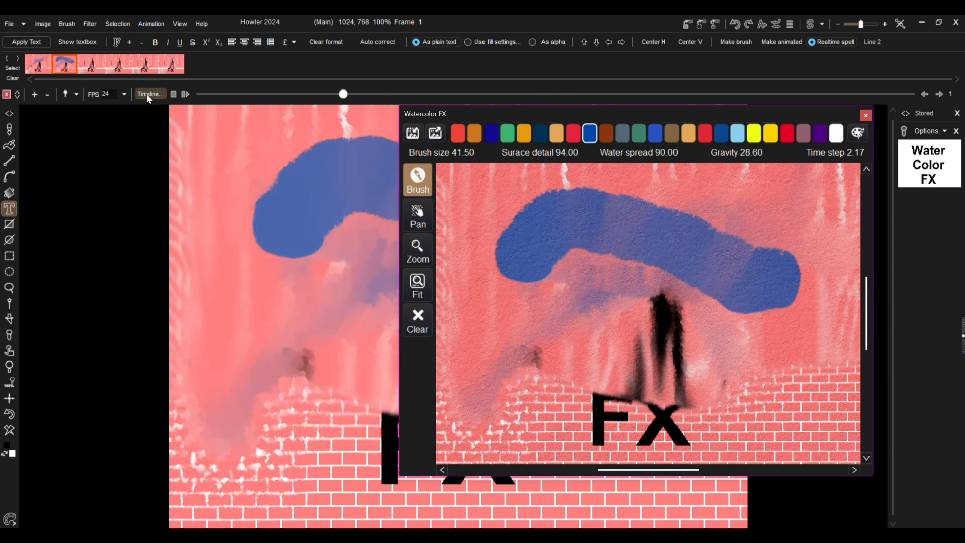
# Transfer the spreading blue stroke successively to animation frames 2, 3, 4 and 5
pyautogui.click(91, 65)
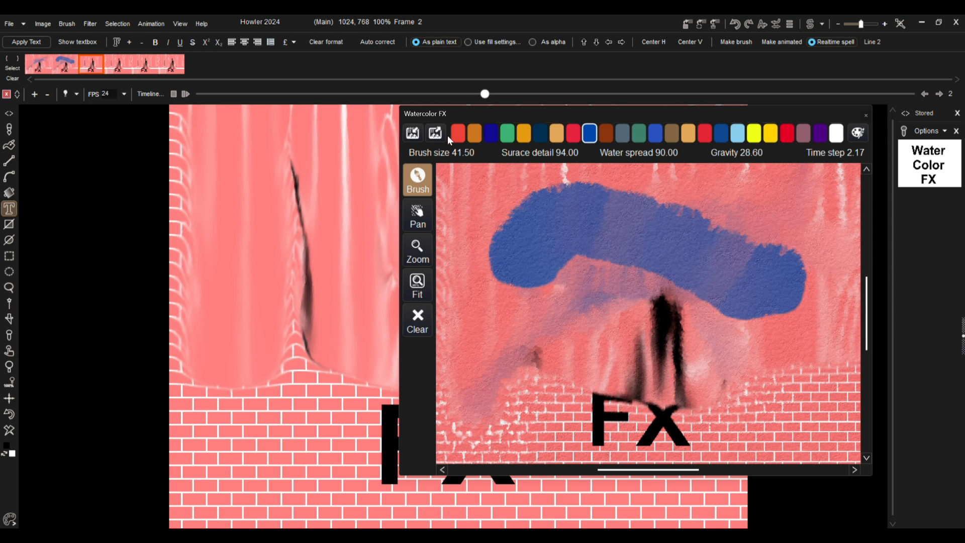
pyautogui.click(437, 134)
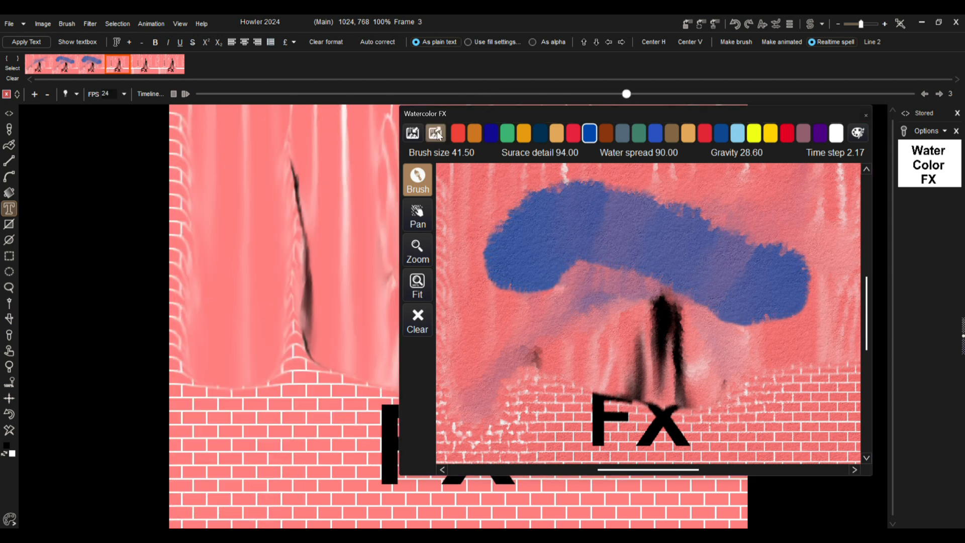
pyautogui.click(436, 135)
pyautogui.click(145, 68)
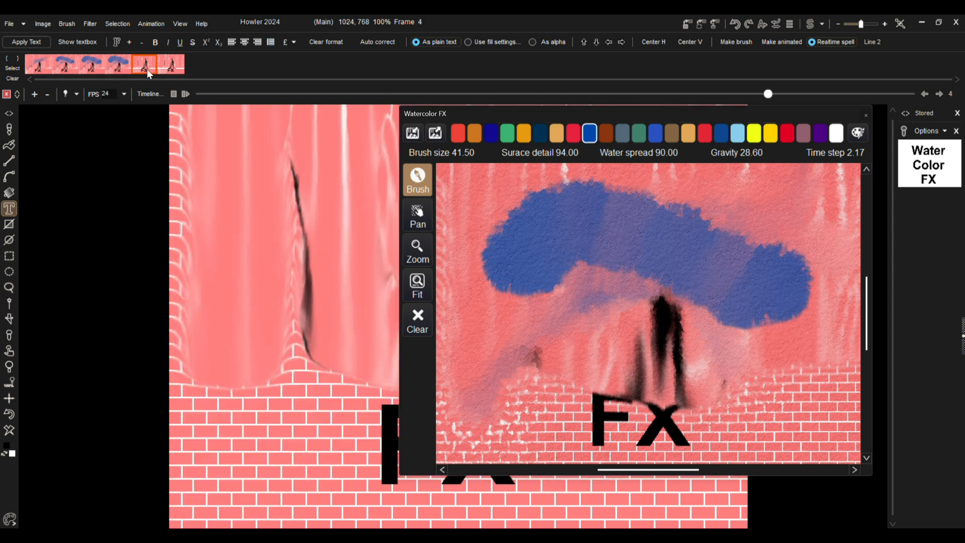
pyautogui.click(436, 134)
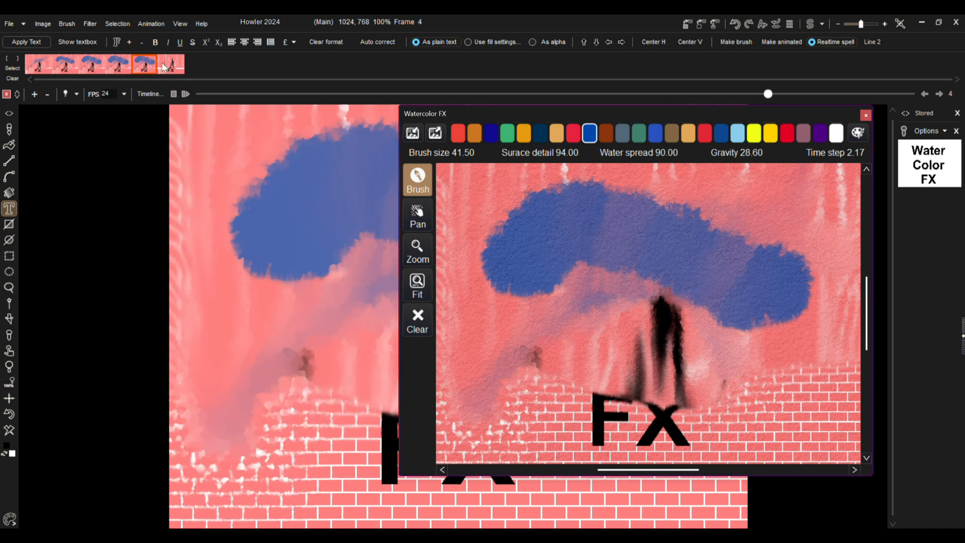
pyautogui.click(177, 68)
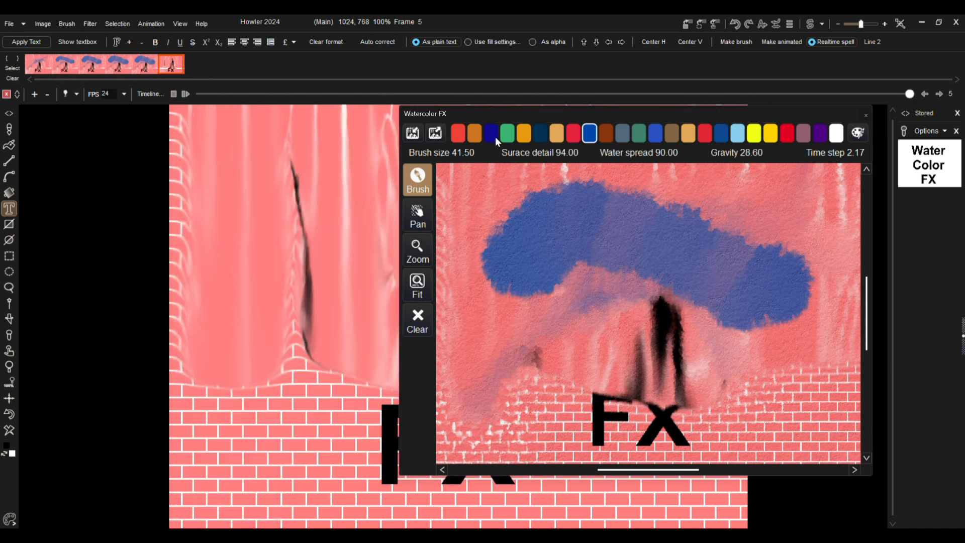
pyautogui.click(435, 134)
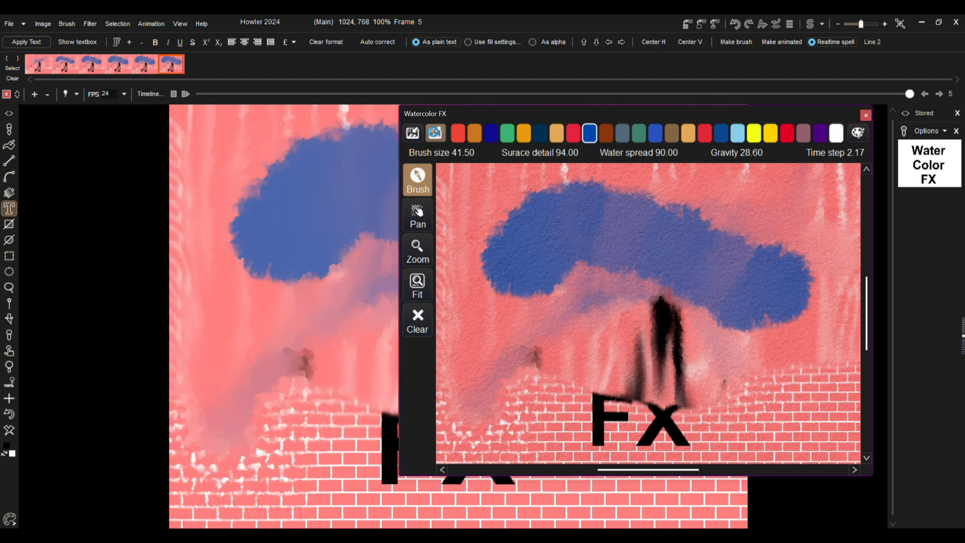
# Close the Watercolor FX plugin and scrub through the animation frames to review them
pyautogui.click(866, 115)
pyautogui.moveTo(35, 65); pyautogui.dragTo(135, 71)
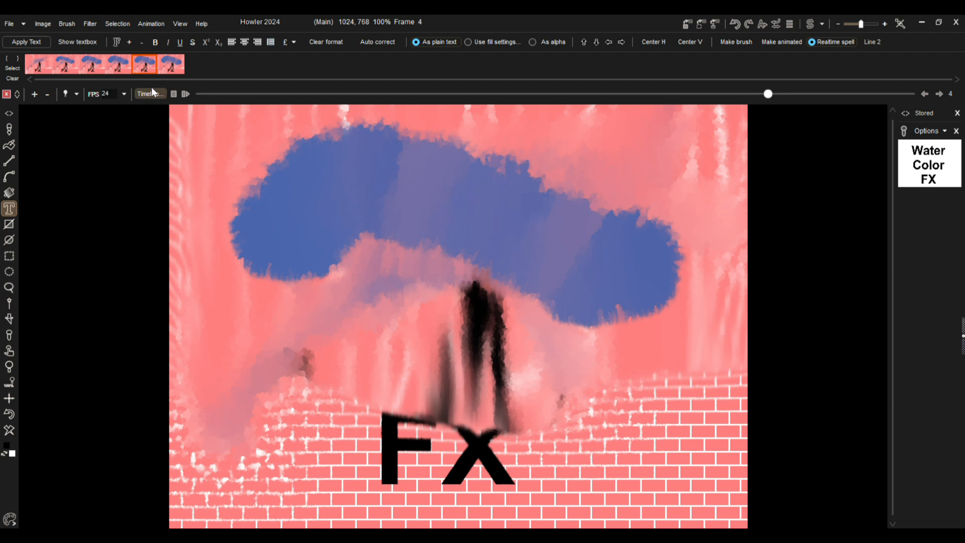
pyautogui.moveTo(210, 97); pyautogui.dragTo(562, 118)
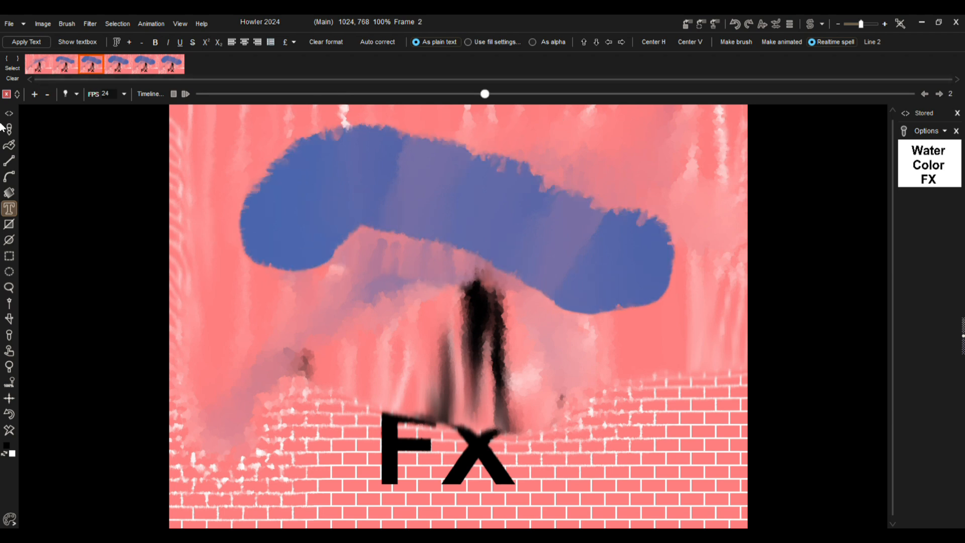
# Select a rectangle around the blue stroke and crop the animation to that selection
pyautogui.click(10, 257)
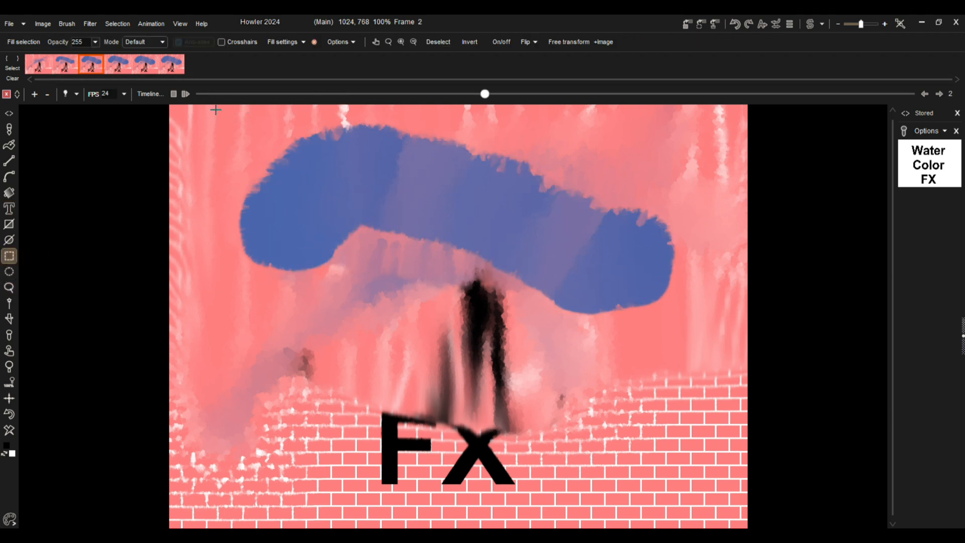
pyautogui.moveTo(589, 276); pyautogui.dragTo(720, 335)
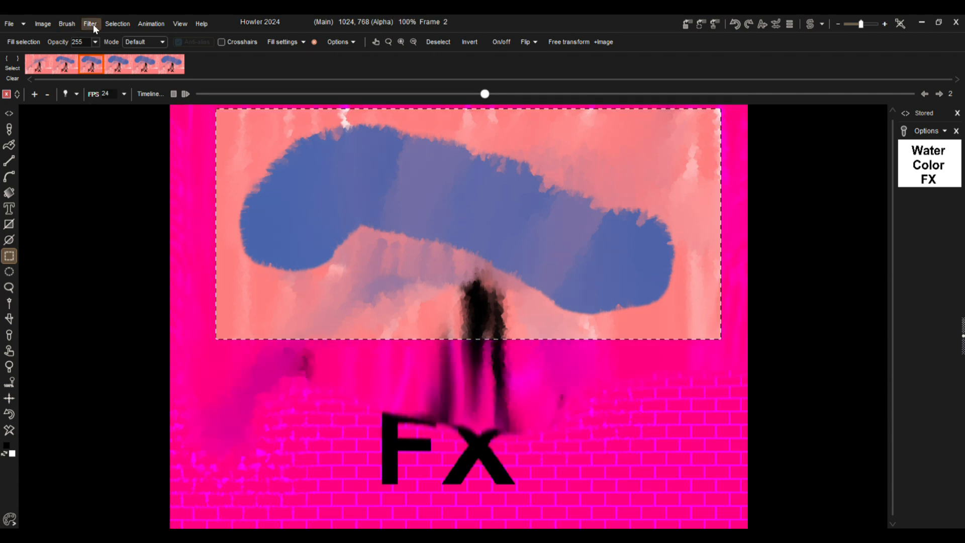
pyautogui.click(43, 24)
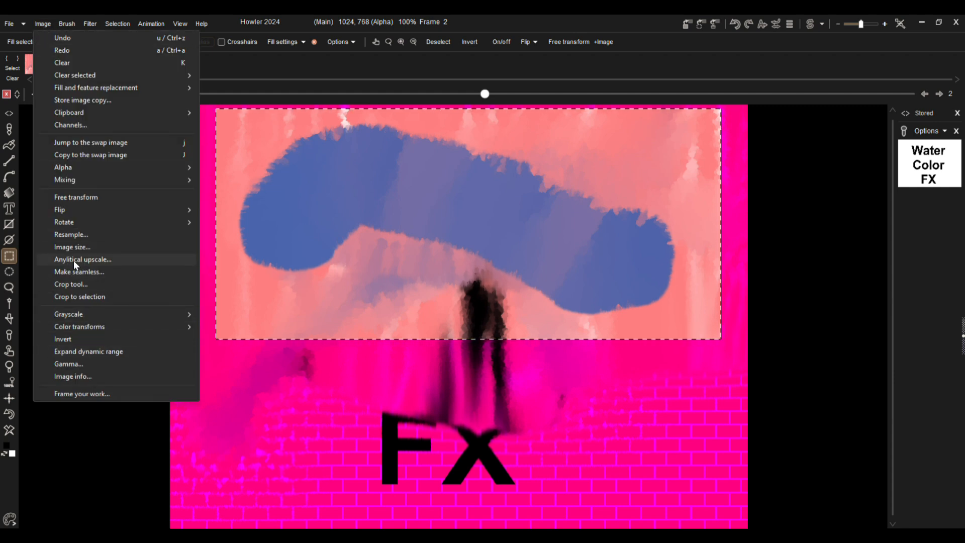
pyautogui.click(80, 297)
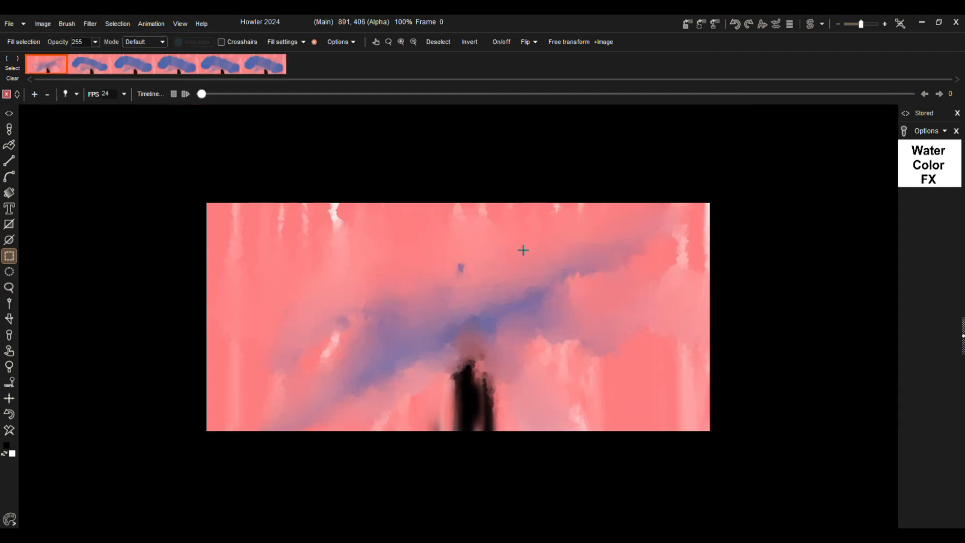
# Delete the animation's first frame, which lacks the thick blue stroke, and scrub through the remaining frames
pyautogui.moveTo(217, 96)
pyautogui.mouseDown()
pyautogui.moveTo(361, 100)
pyautogui.moveTo(201, 96)
pyautogui.mouseUp()
pyautogui.moveTo(129, 68); pyautogui.dragTo(26, 65)
pyautogui.click(46, 94)
pyautogui.moveTo(50, 63); pyautogui.dragTo(204, 65)
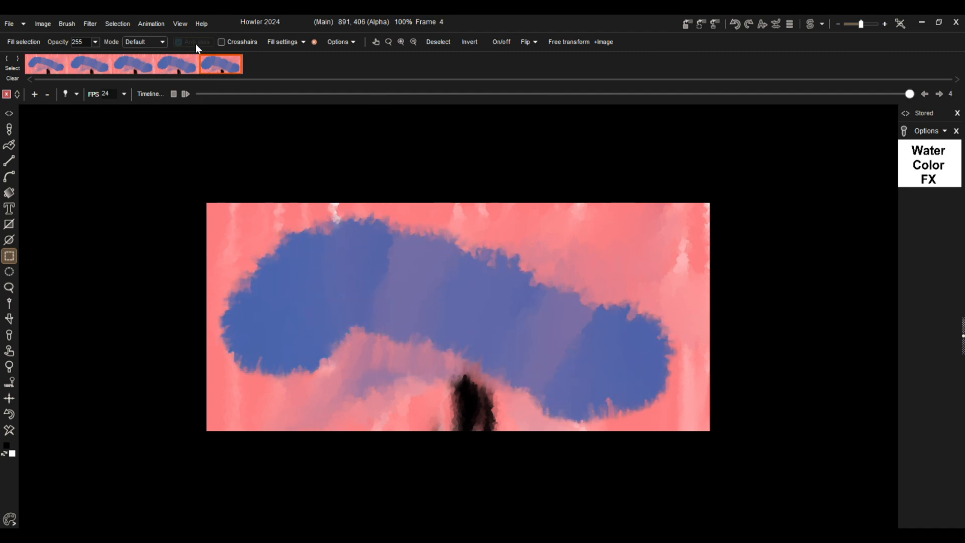
# Pick up the whole image of the last frame as a custom brush
pyautogui.click(149, 24)
pyautogui.moveTo(213, 75)
pyautogui.click(307, 76)
pyautogui.click(10, 322)
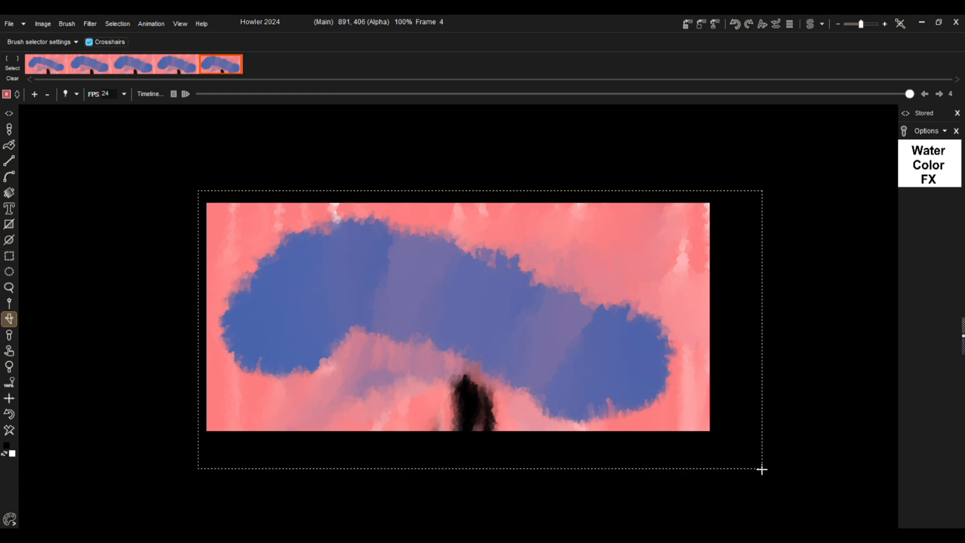
pyautogui.moveTo(198, 190)
pyautogui.mouseDown()
pyautogui.moveTo(642, 484)
pyautogui.moveTo(719, 453)
pyautogui.moveTo(716, 441)
pyautogui.mouseUp()
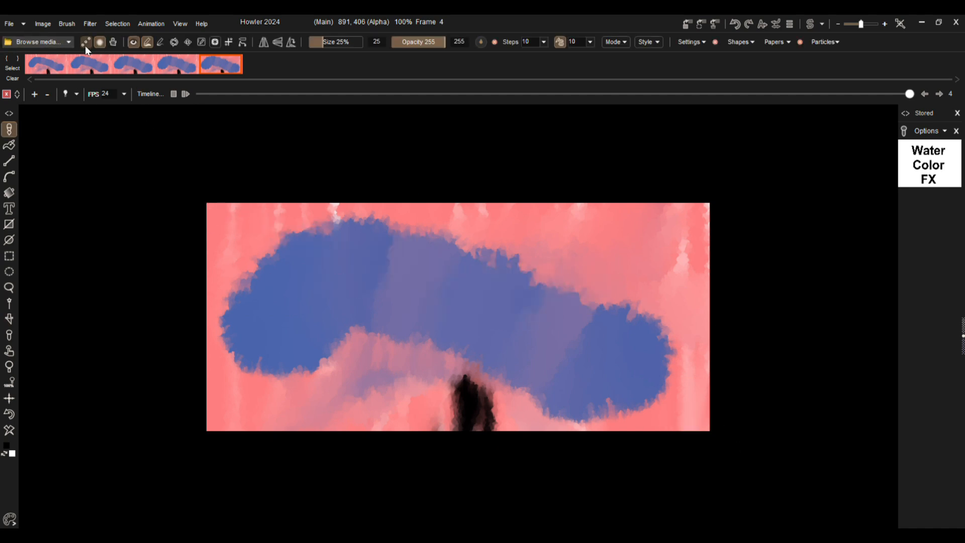
# Return to frame 0, pick up the whole image as a custom brush, and try it over the blue stroke
pyautogui.moveTo(39, 67)
pyautogui.mouseDown()
pyautogui.moveTo(203, 72)
pyautogui.moveTo(44, 69)
pyautogui.mouseUp()
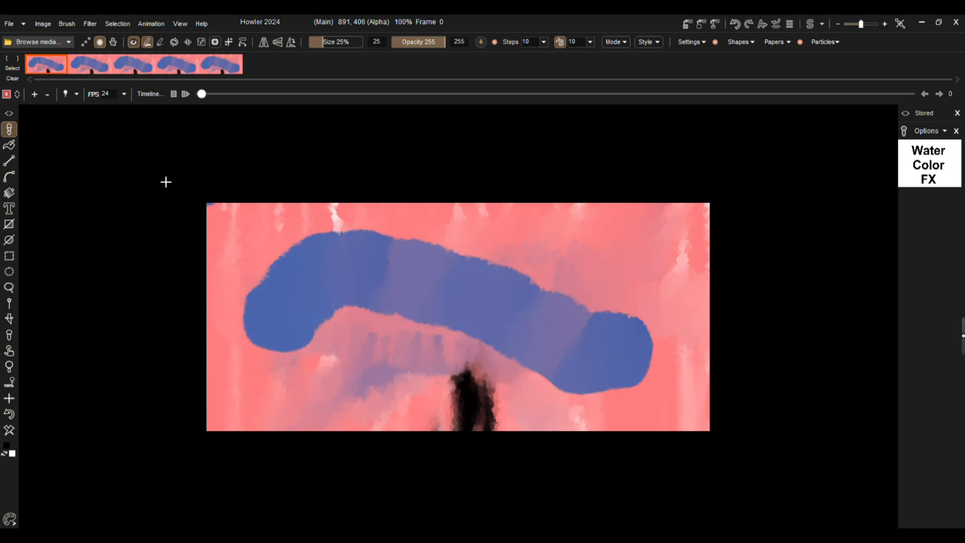
pyautogui.click(11, 323)
pyautogui.moveTo(180, 181)
pyautogui.mouseDown()
pyautogui.moveTo(754, 377)
pyautogui.moveTo(795, 476)
pyautogui.moveTo(668, 439)
pyautogui.moveTo(692, 428)
pyautogui.mouseUp()
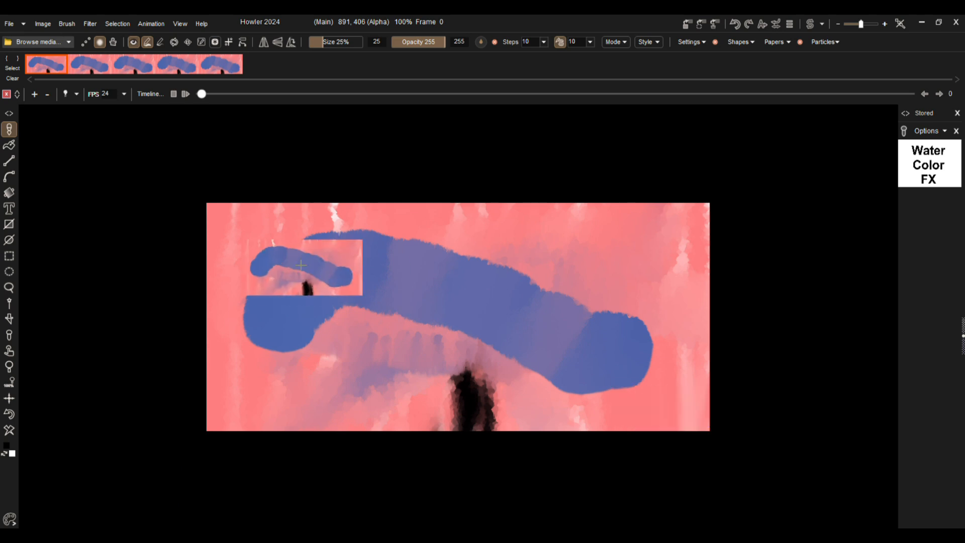
pyautogui.click(280, 257)
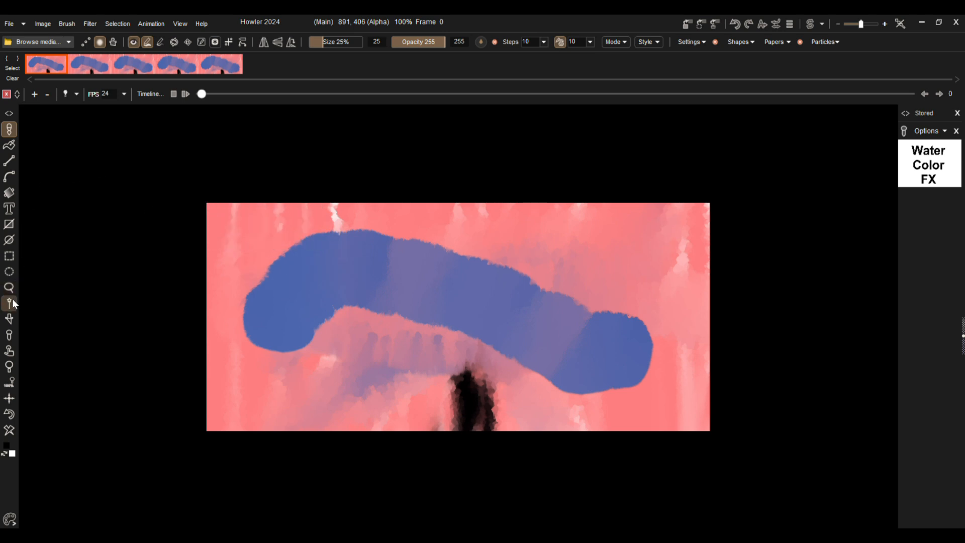
# Key out the brush's pink background as the transparent color and adjust both edge transparency points to cut it more cleanly
pyautogui.click(11, 319)
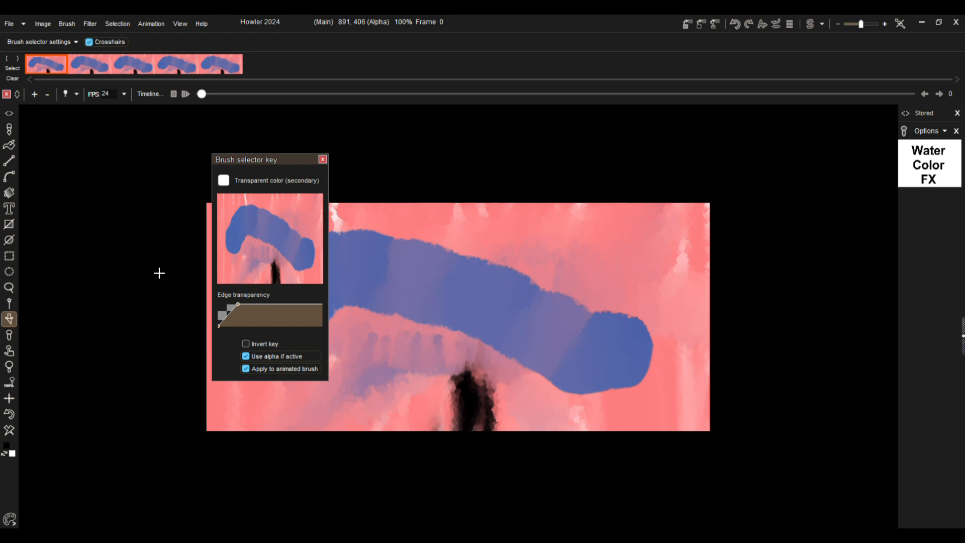
pyautogui.click(306, 200)
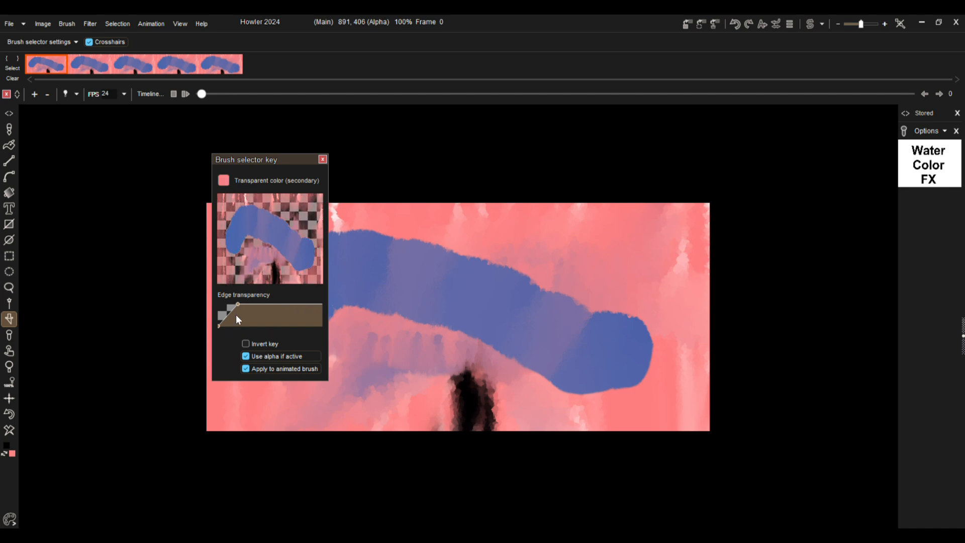
pyautogui.moveTo(238, 305); pyautogui.dragTo(246, 304)
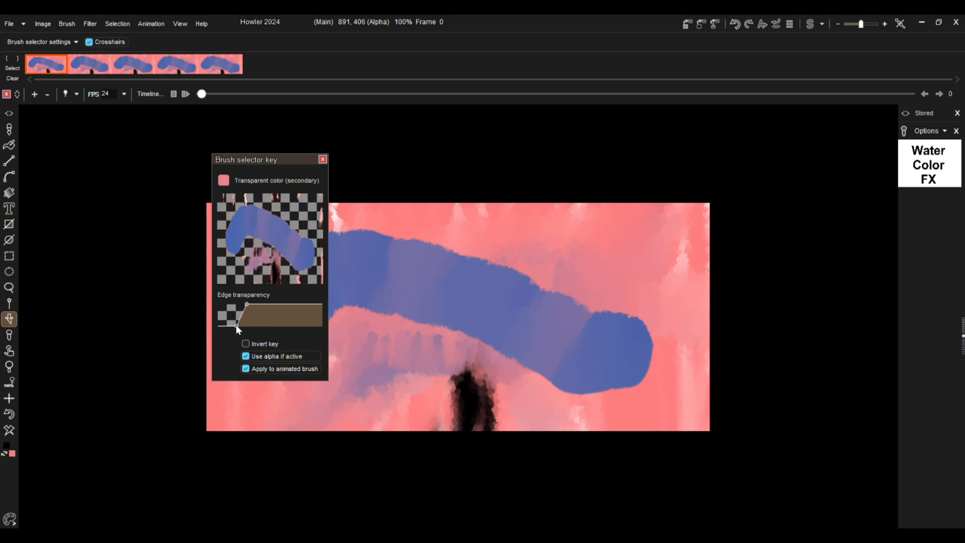
pyautogui.moveTo(224, 323); pyautogui.dragTo(233, 323)
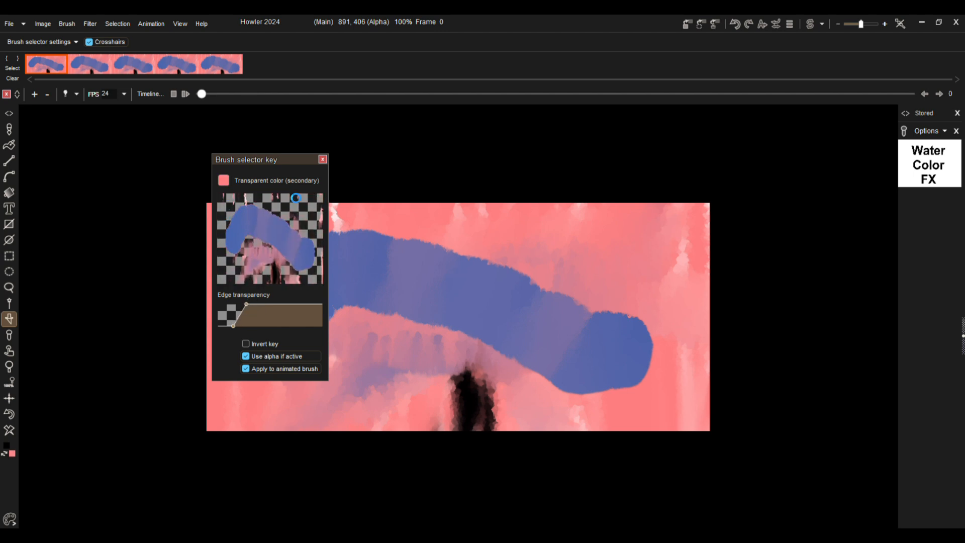
# Sample different transparent colors in the brush key, ending on the stroke's blue, widen the edge transparency slightly, and close the key settings
pyautogui.click(310, 252)
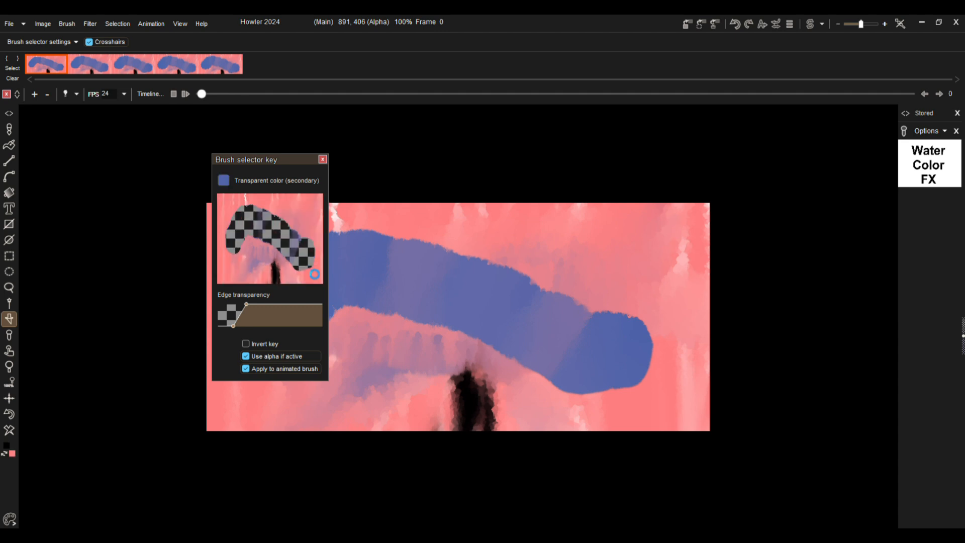
pyautogui.click(312, 269)
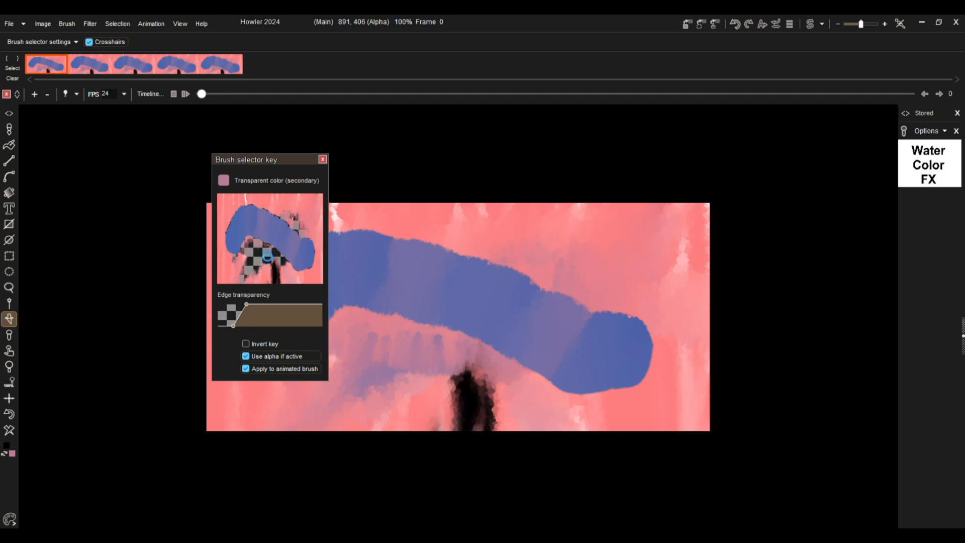
pyautogui.click(265, 219)
pyautogui.click(233, 226)
pyautogui.click(285, 232)
pyautogui.click(288, 232)
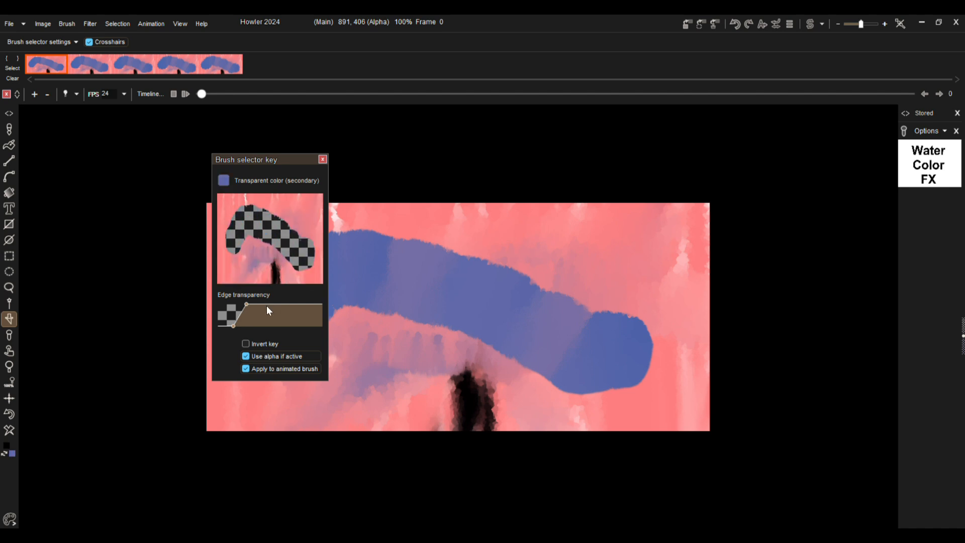
pyautogui.moveTo(246, 308)
pyautogui.mouseDown()
pyautogui.moveTo(273, 306)
pyautogui.moveTo(255, 306)
pyautogui.mouseUp()
pyautogui.click(323, 159)
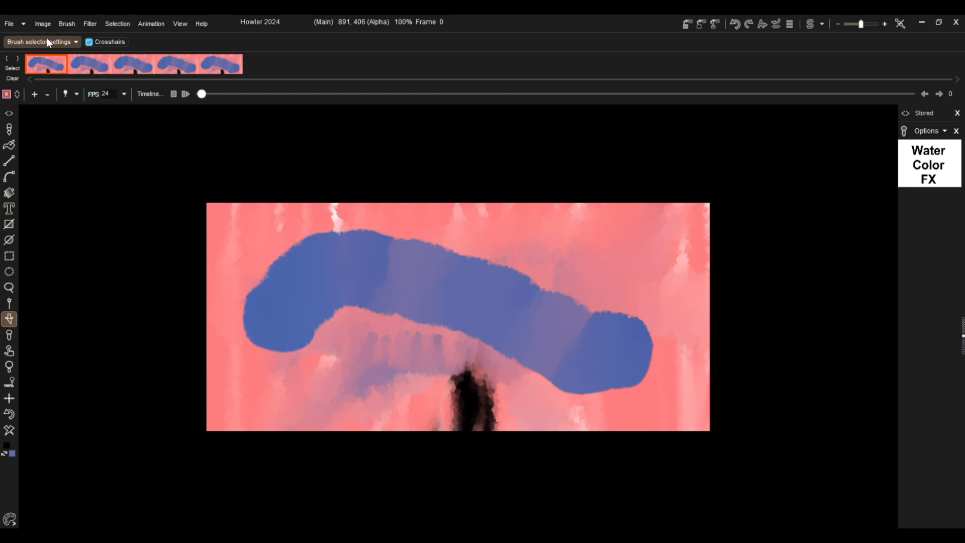
# Store and manage a copy of the keyed brush, and show its filmstrip of frames
pyautogui.click(64, 22)
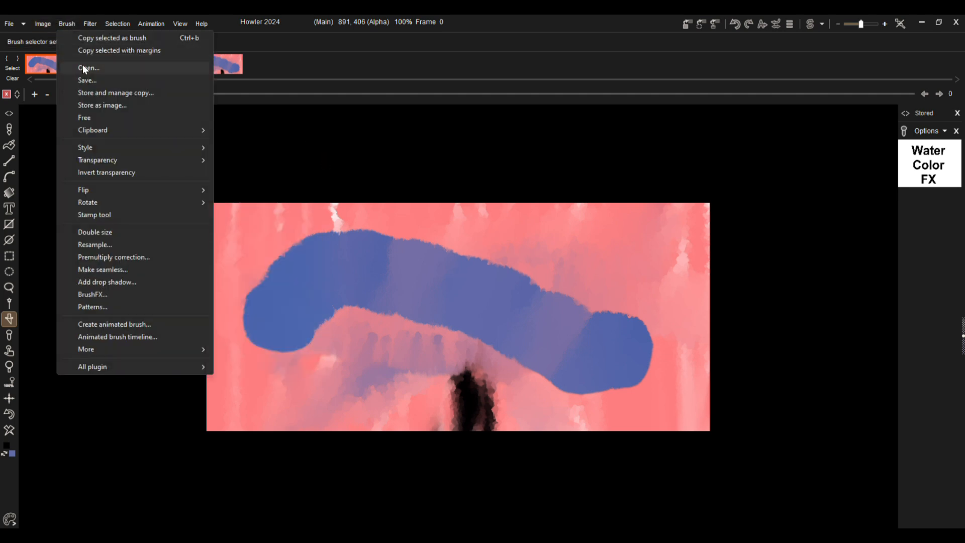
pyautogui.click(127, 93)
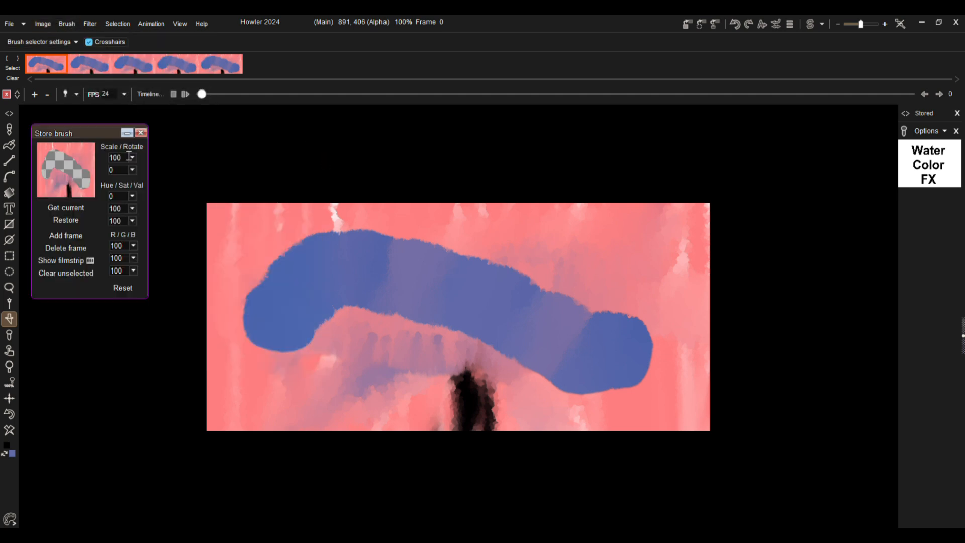
pyautogui.click(74, 261)
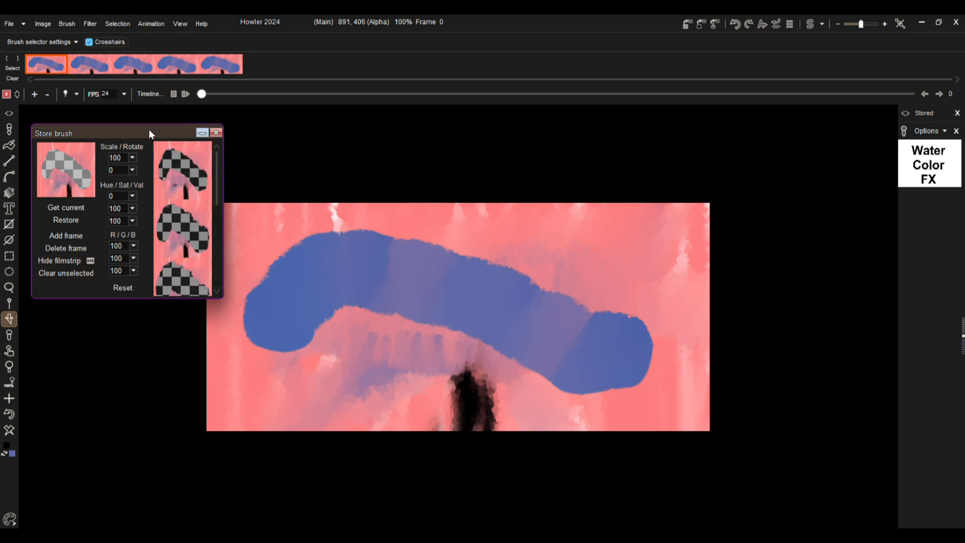
# Invert the brush's transparency, store and manage a copy of the inverted brush, and show its filmstrip beside the first stored brush
pyautogui.click(71, 24)
pyautogui.moveTo(94, 162)
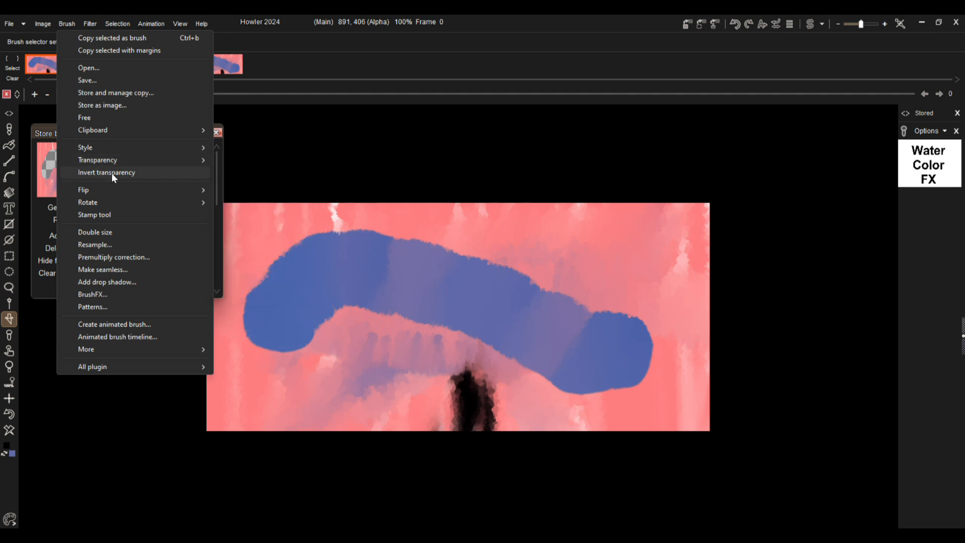
pyautogui.click(111, 173)
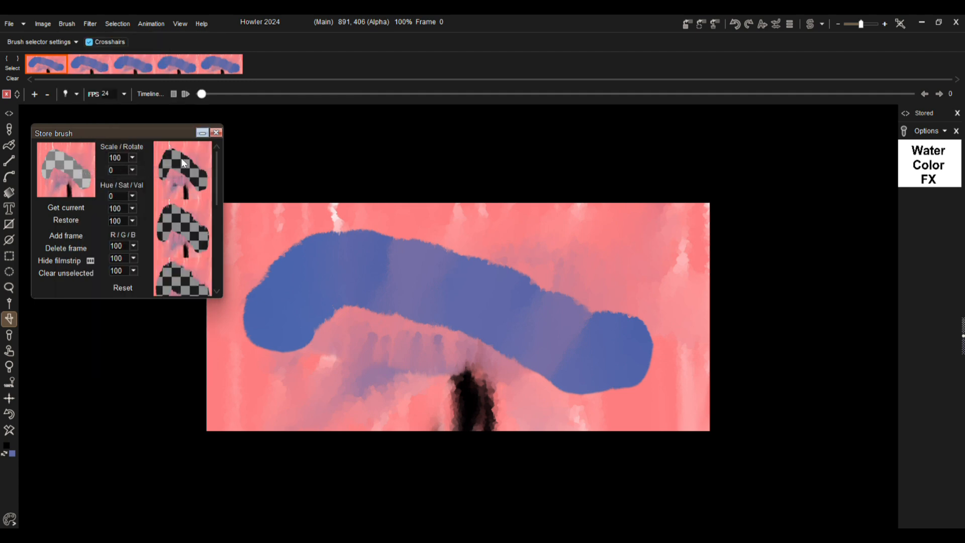
pyautogui.click(67, 24)
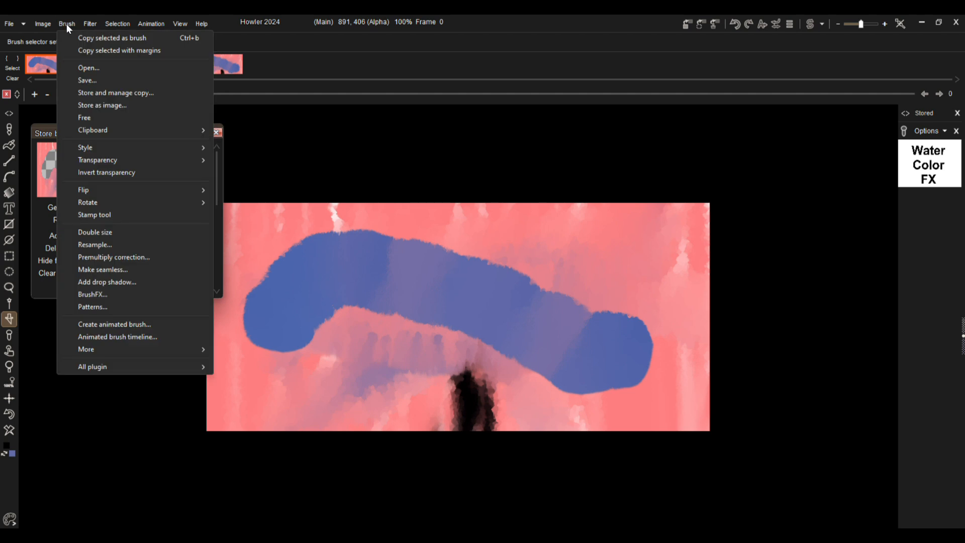
pyautogui.click(113, 94)
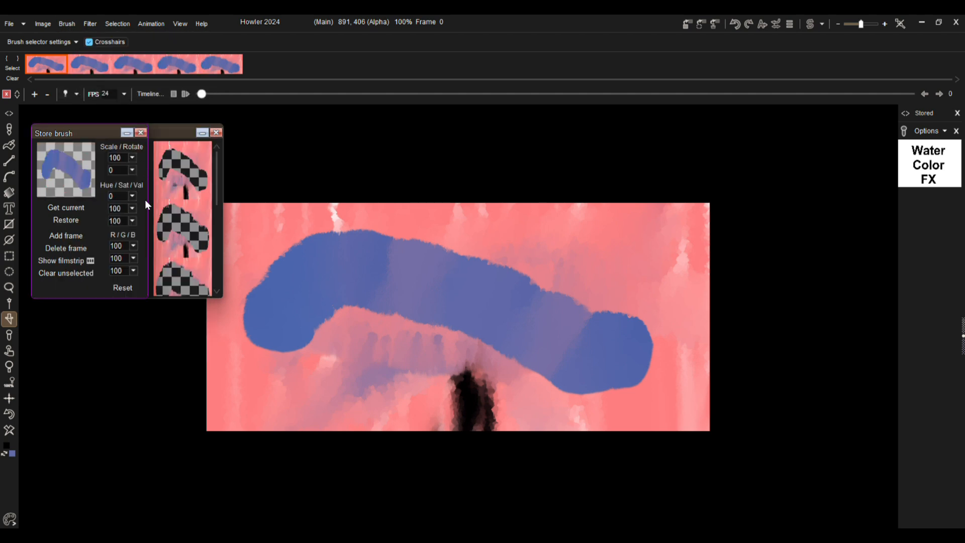
pyautogui.moveTo(78, 134)
pyautogui.mouseDown()
pyautogui.moveTo(322, 128)
pyautogui.moveTo(291, 122)
pyautogui.mouseUp()
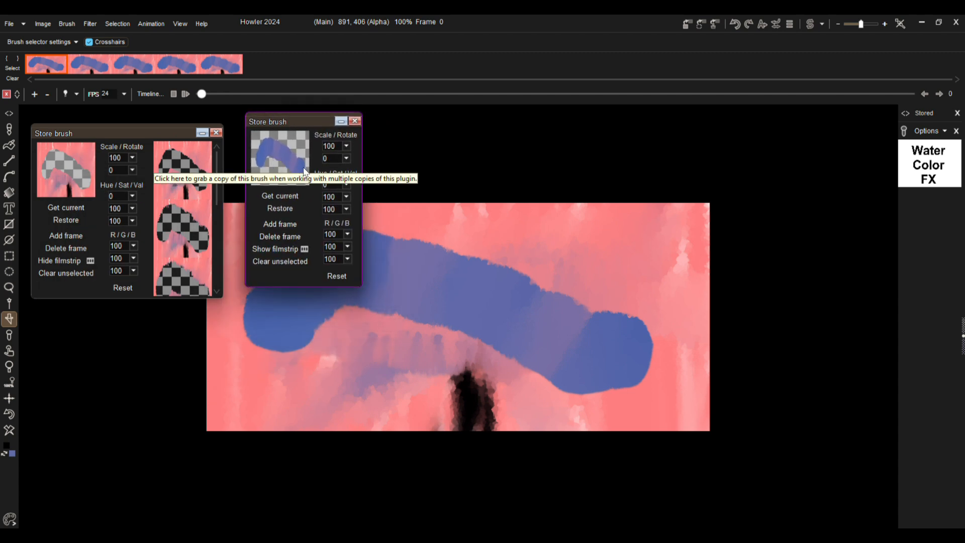
pyautogui.click(272, 249)
# Move the second Store brush window aside and paint trial strokes over the image with the animated blue brush, adjusting its size
pyautogui.moveTo(431, 176)
pyautogui.mouseDown()
pyautogui.moveTo(436, 256)
pyautogui.moveTo(431, 138)
pyautogui.mouseUp()
pyautogui.moveTo(375, 122)
pyautogui.mouseDown()
pyautogui.moveTo(796, 167)
pyautogui.moveTo(862, 136)
pyautogui.mouseUp()
pyautogui.moveTo(598, 299)
pyautogui.mouseDown()
pyautogui.moveTo(452, 236)
pyautogui.moveTo(382, 241)
pyautogui.moveTo(517, 265)
pyautogui.moveTo(384, 319)
pyautogui.moveTo(428, 344)
pyautogui.mouseUp()
pyautogui.scroll(1, 428, 317)
pyautogui.click(378, 172)
pyautogui.hotkey('ctrl', 'z')
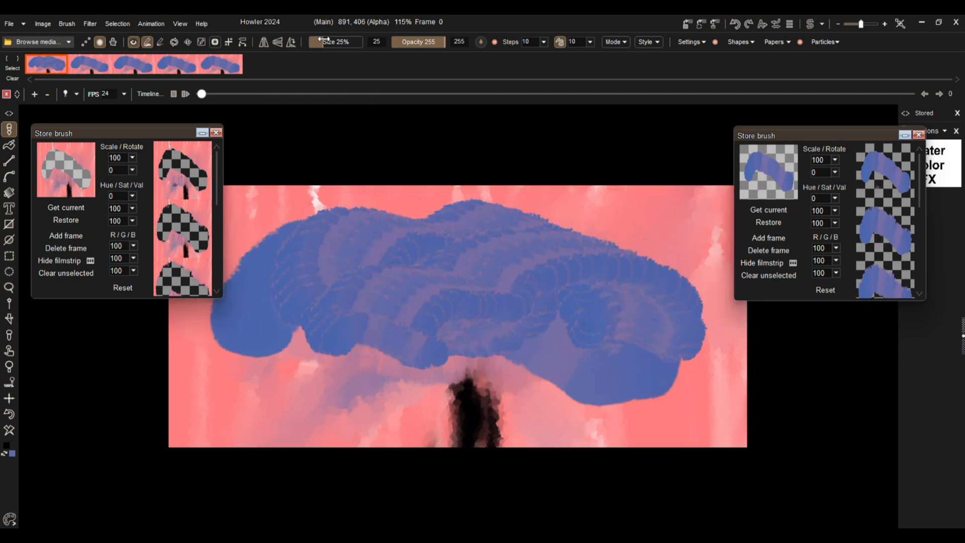
pyautogui.moveTo(324, 39); pyautogui.dragTo(369, 40)
pyautogui.moveTo(449, 326)
pyautogui.mouseDown()
pyautogui.moveTo(487, 302)
pyautogui.moveTo(542, 296)
pyautogui.moveTo(452, 322)
pyautogui.moveTo(523, 286)
pyautogui.moveTo(463, 362)
pyautogui.moveTo(578, 387)
pyautogui.moveTo(375, 398)
pyautogui.mouseUp()
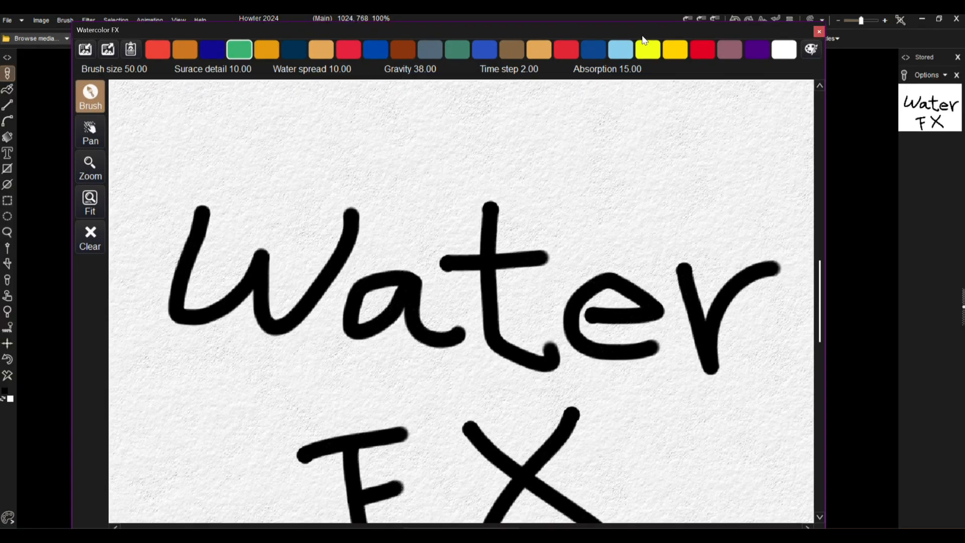
# Open the color mixer in Watercolor FX, move it clear of the lettering, and set its palette to Hokusai
pyautogui.moveTo(643, 37)
pyautogui.mouseDown()
pyautogui.moveTo(616, 25)
pyautogui.moveTo(660, 34)
pyautogui.mouseUp()
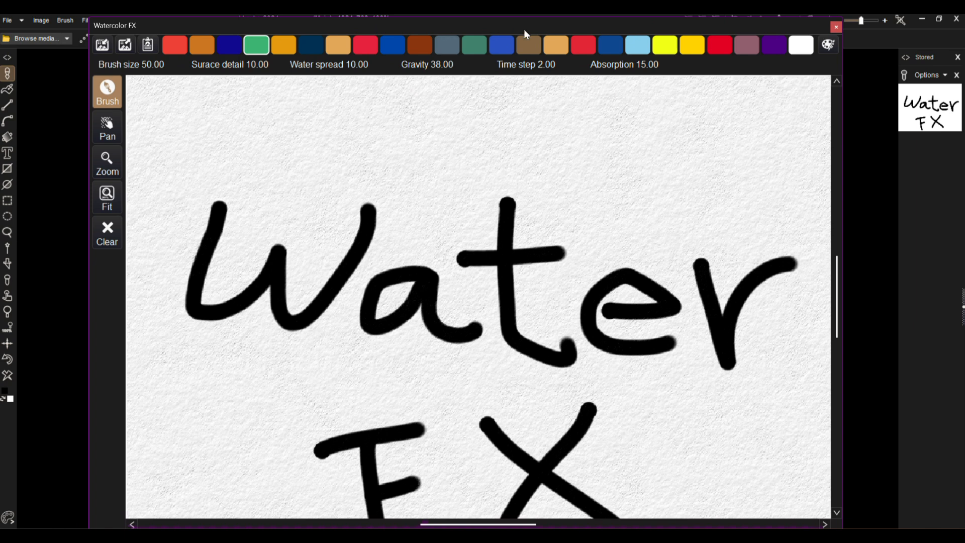
pyautogui.moveTo(595, 30); pyautogui.dragTo(556, 29)
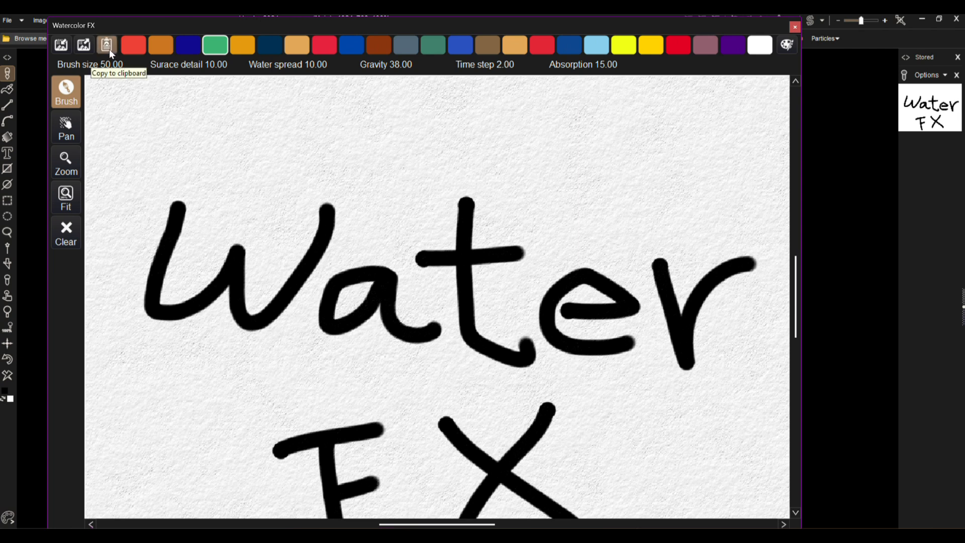
pyautogui.click(788, 45)
pyautogui.moveTo(418, 207); pyautogui.dragTo(660, 116)
pyautogui.moveTo(606, 155)
pyautogui.mouseDown()
pyautogui.moveTo(605, 176)
pyautogui.moveTo(606, 148)
pyautogui.mouseUp()
pyautogui.click(664, 132)
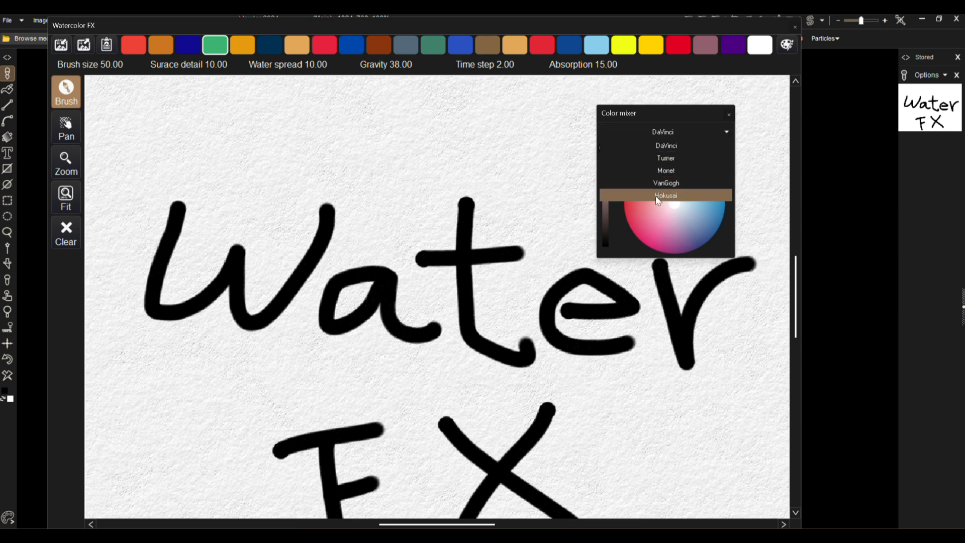
pyautogui.click(671, 144)
pyautogui.click(675, 129)
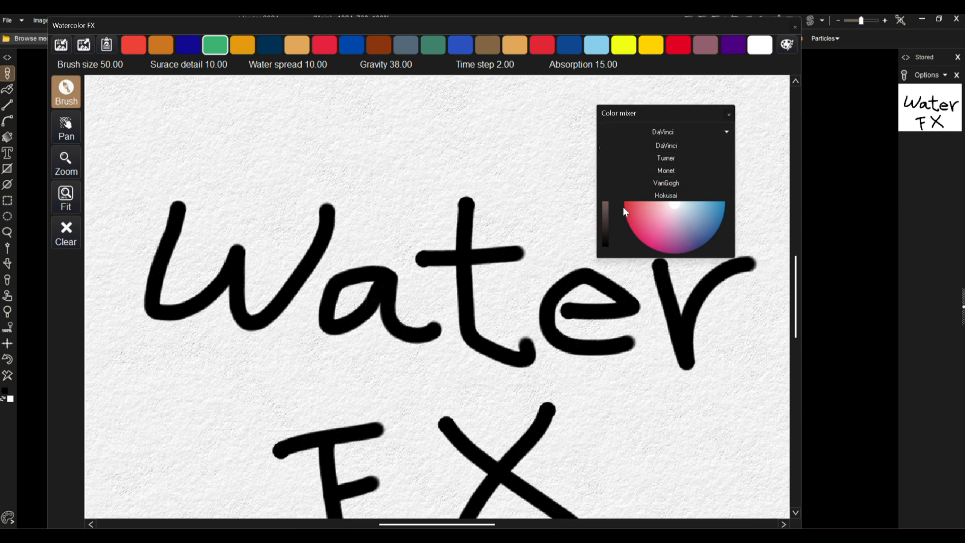
pyautogui.click(674, 197)
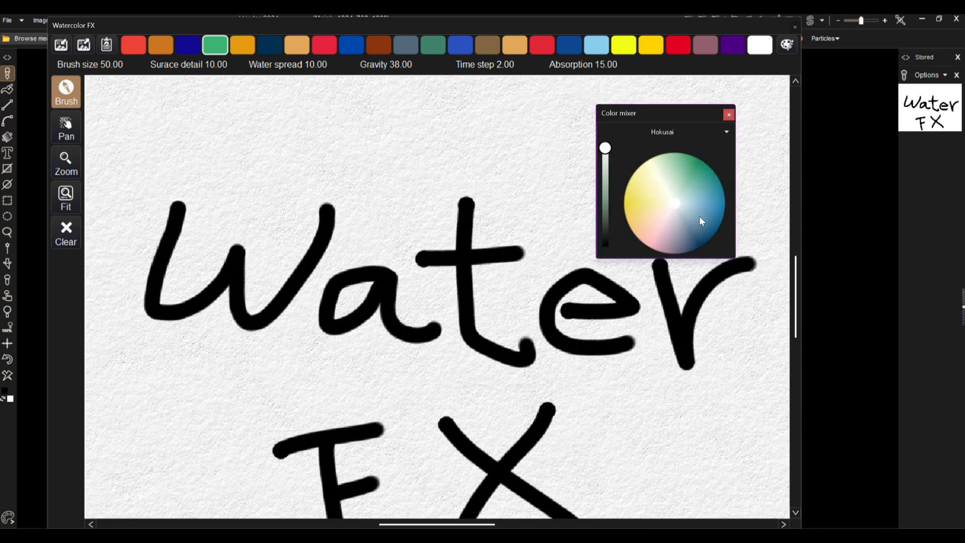
# Paint a dark blue stroke above the Water lettering and green strokes across the letters, using colors picked from the Hokusai wheel
pyautogui.click(693, 232)
pyautogui.moveTo(221, 194)
pyautogui.mouseDown()
pyautogui.moveTo(261, 160)
pyautogui.moveTo(472, 121)
pyautogui.mouseUp()
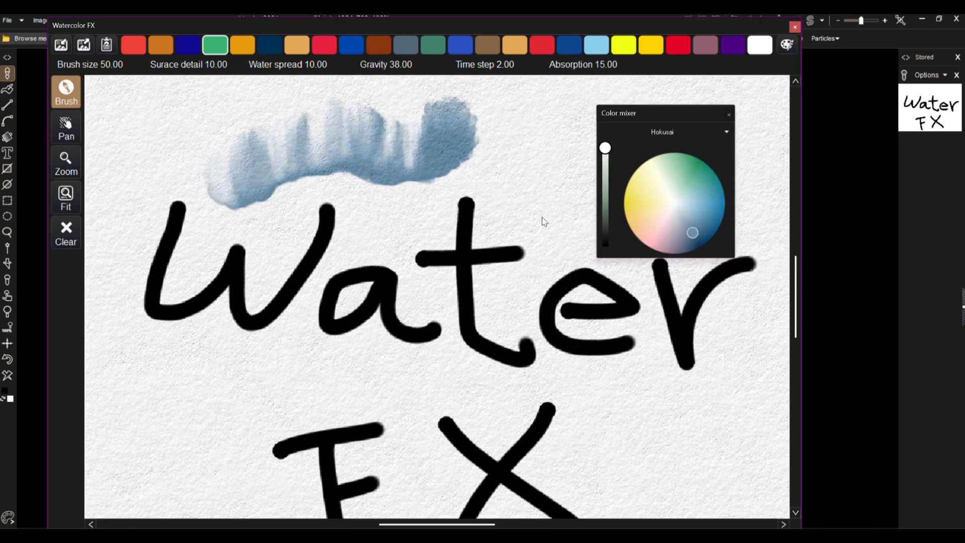
pyautogui.click(687, 162)
pyautogui.moveTo(518, 251); pyautogui.dragTo(196, 236)
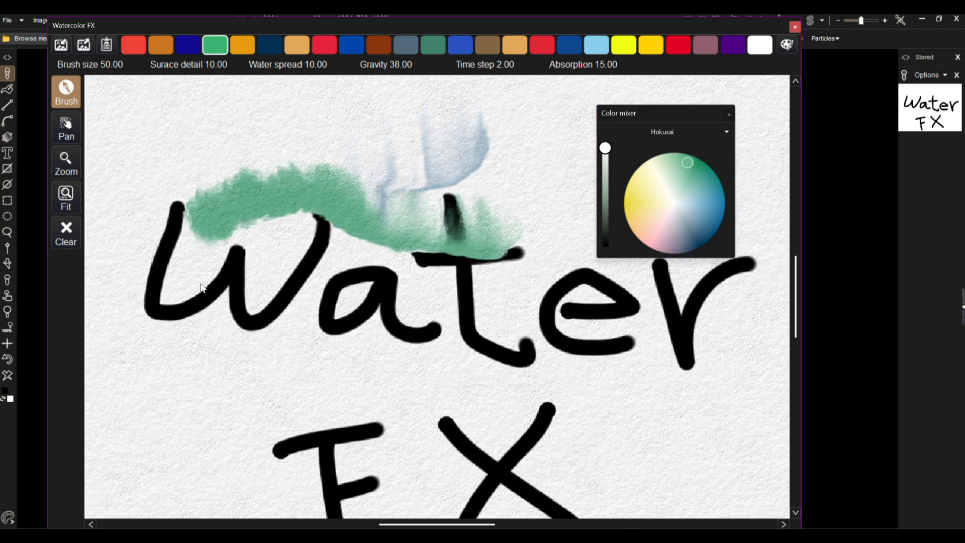
pyautogui.moveTo(628, 372)
pyautogui.mouseDown()
pyautogui.moveTo(255, 344)
pyautogui.moveTo(161, 364)
pyautogui.mouseUp()
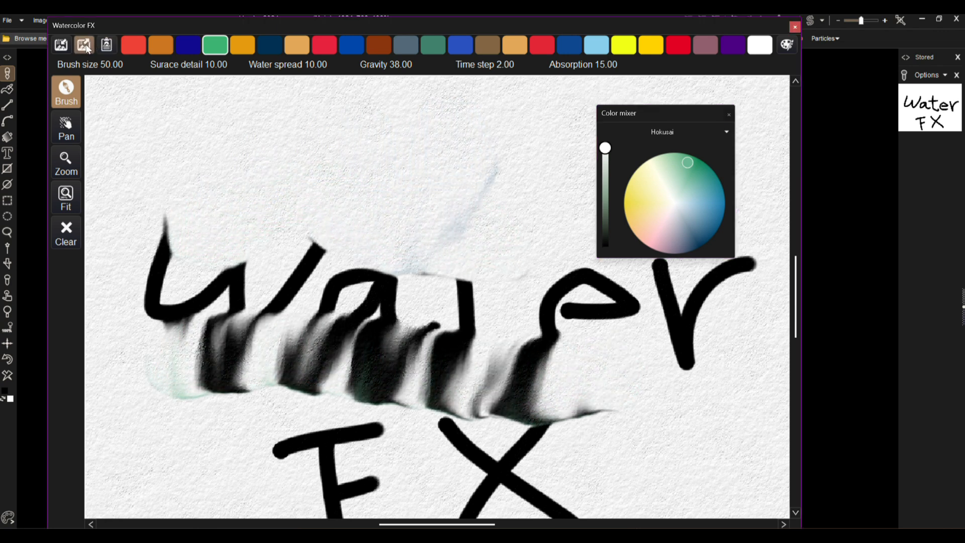
# Reload the main image into Watercolor FX, paint a green stroke across the lettering, and transfer the result back to the main image
pyautogui.moveTo(132, 25); pyautogui.dragTo(381, 56)
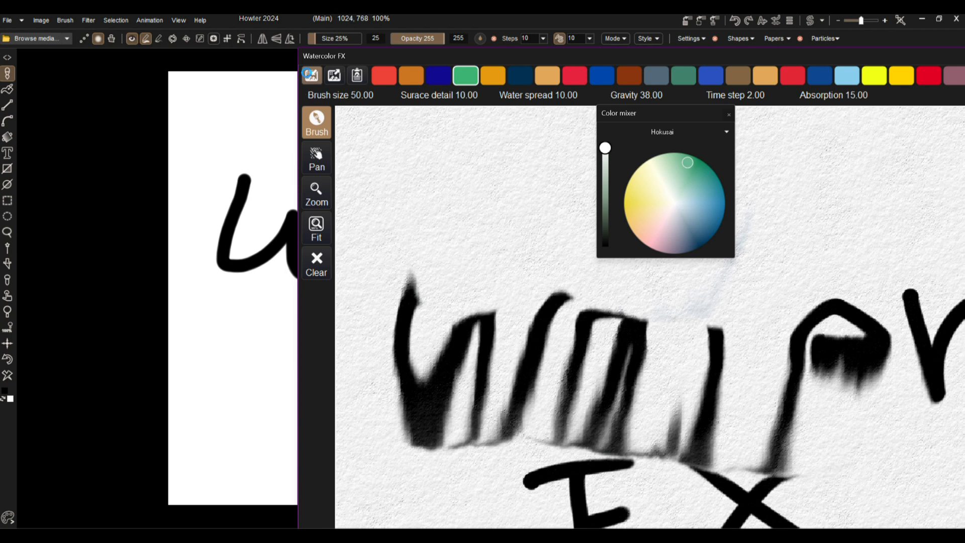
pyautogui.click(310, 76)
pyautogui.moveTo(432, 146)
pyautogui.mouseDown()
pyautogui.moveTo(482, 157)
pyautogui.moveTo(367, 242)
pyautogui.moveTo(740, 316)
pyautogui.moveTo(773, 253)
pyautogui.mouseUp()
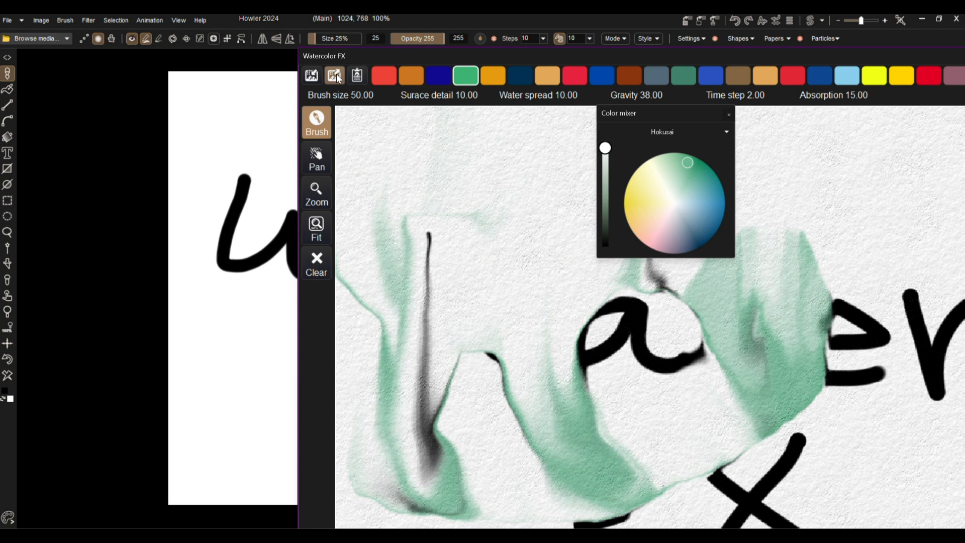
pyautogui.click(336, 76)
pyautogui.moveTo(375, 57); pyautogui.dragTo(174, 20)
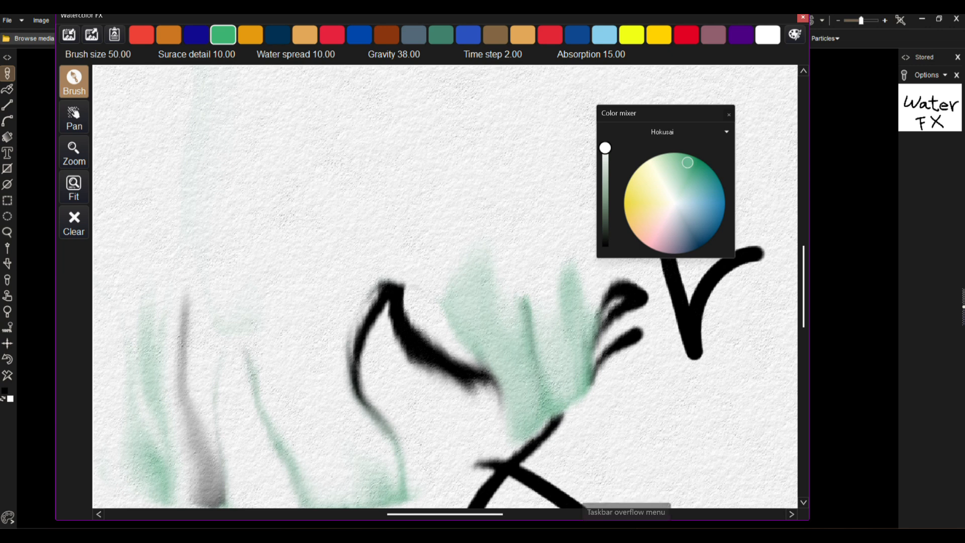
# Switch to IrfanView, paste the watercolor result from the clipboard, and move its window out of the way
pyautogui.click(625, 533)
pyautogui.click(701, 512)
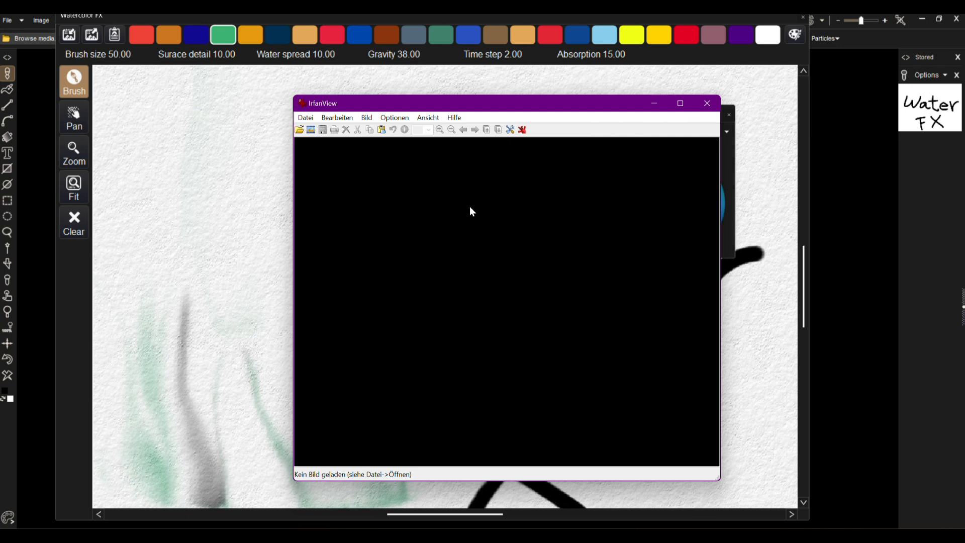
pyautogui.hotkey('ctrl', 'v')
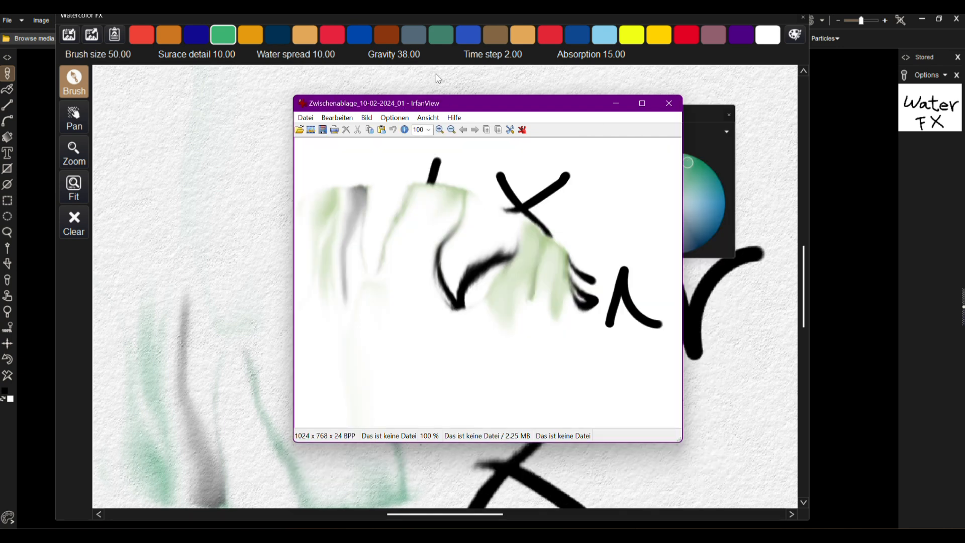
pyautogui.moveTo(437, 110); pyautogui.dragTo(380, 0)
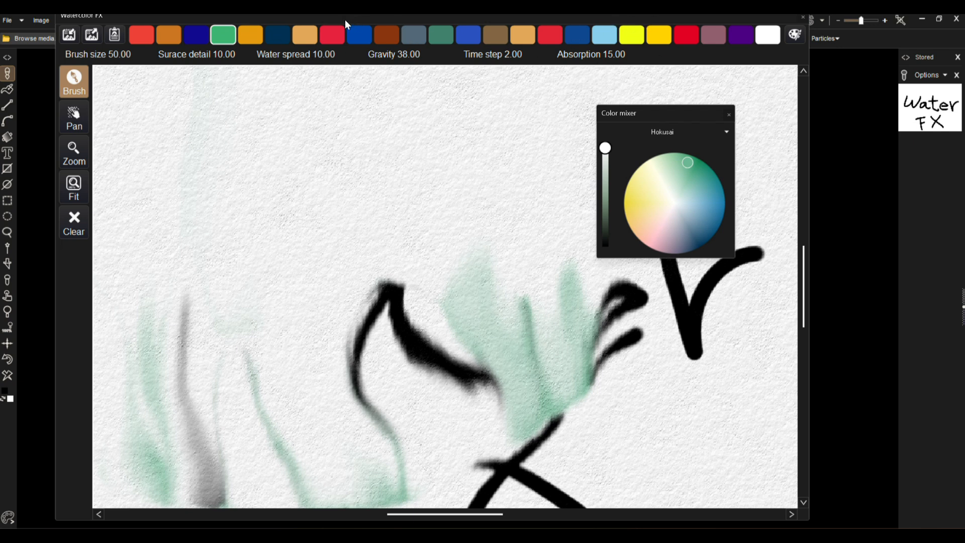
# Move the Watercolor FX window aside, paste the clipboard result as a new image in Howler, and load it into the plugin
pyautogui.moveTo(336, 20); pyautogui.dragTo(421, 24)
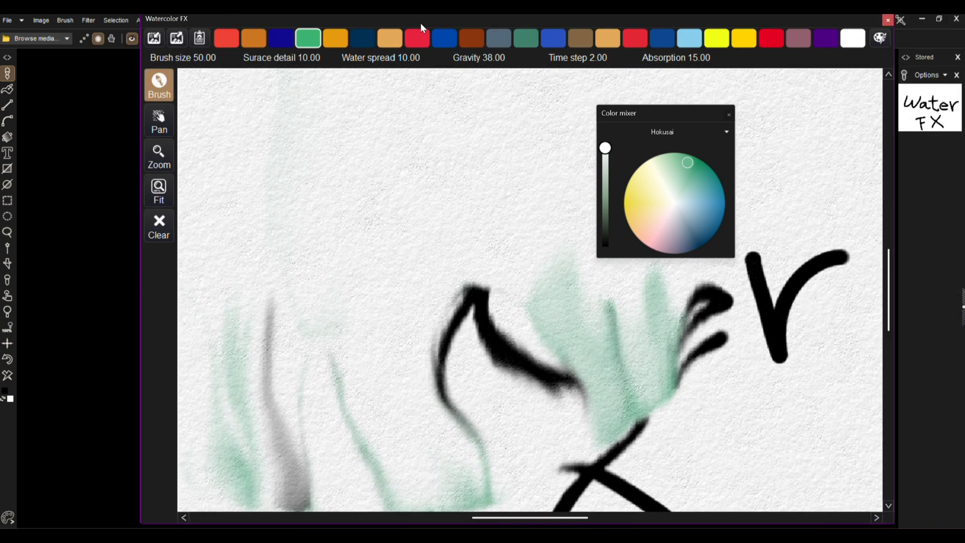
pyautogui.moveTo(421, 24); pyautogui.dragTo(421, 24)
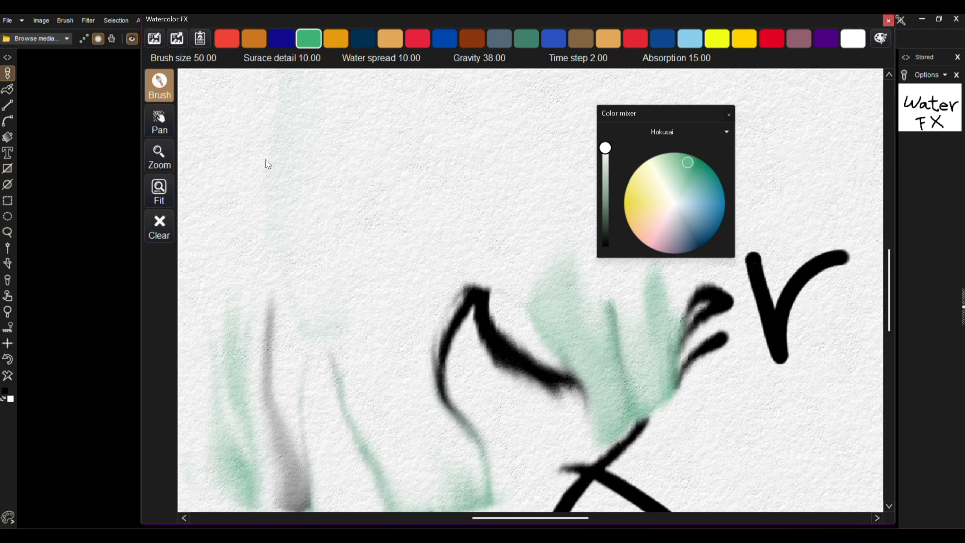
pyautogui.moveTo(252, 21); pyautogui.dragTo(441, 66)
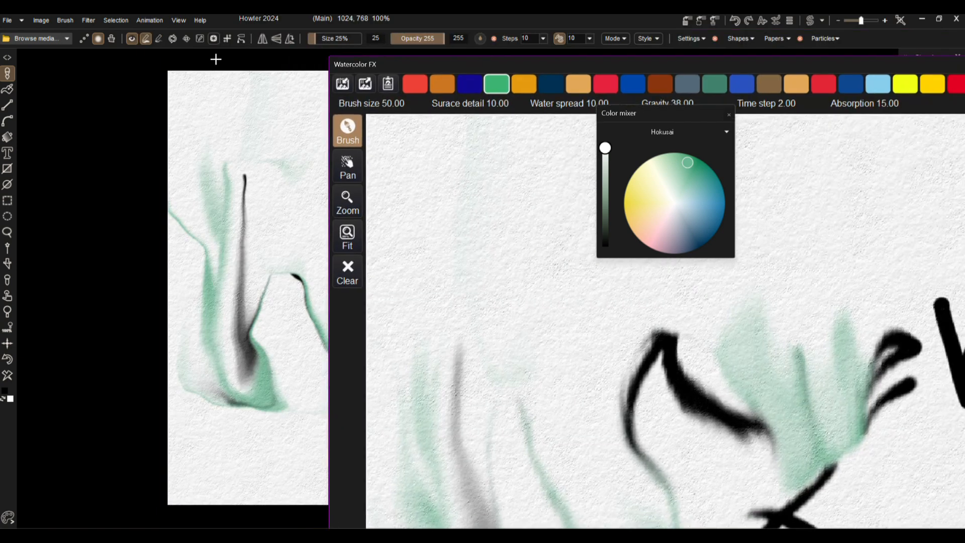
pyautogui.click(41, 22)
pyautogui.moveTo(82, 113)
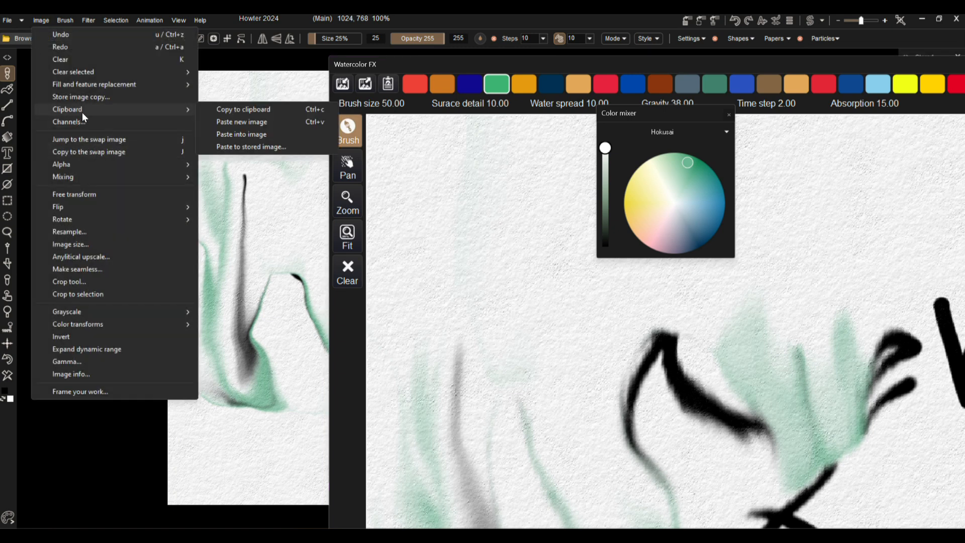
pyautogui.click(246, 123)
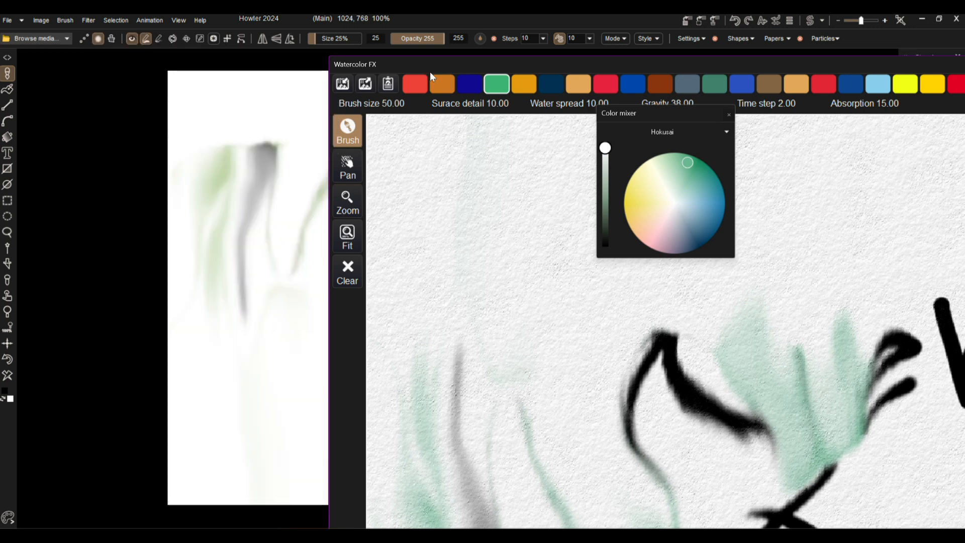
pyautogui.moveTo(429, 71); pyautogui.dragTo(181, 32)
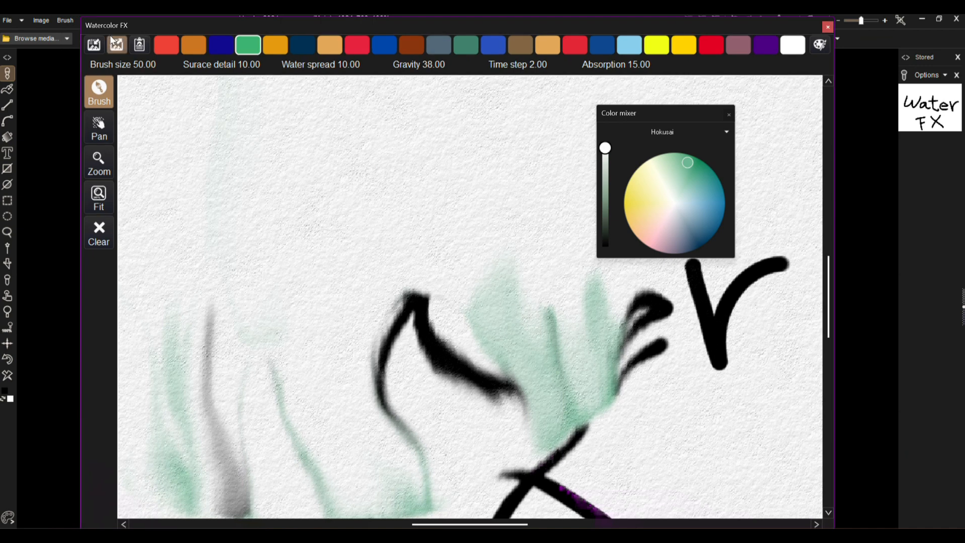
pyautogui.click(94, 44)
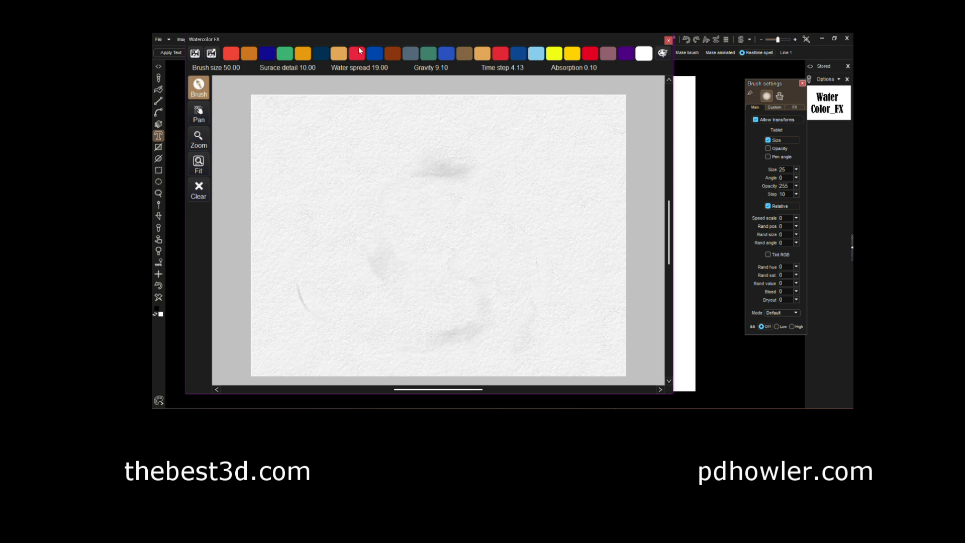
# Paint a long winding light orange stroke across the paper in Watercolor FX
pyautogui.moveTo(266, 174)
pyautogui.mouseDown()
pyautogui.moveTo(358, 201)
pyautogui.moveTo(388, 241)
pyautogui.moveTo(473, 247)
pyautogui.moveTo(447, 307)
pyautogui.moveTo(607, 305)
pyautogui.moveTo(649, 244)
pyautogui.mouseUp()
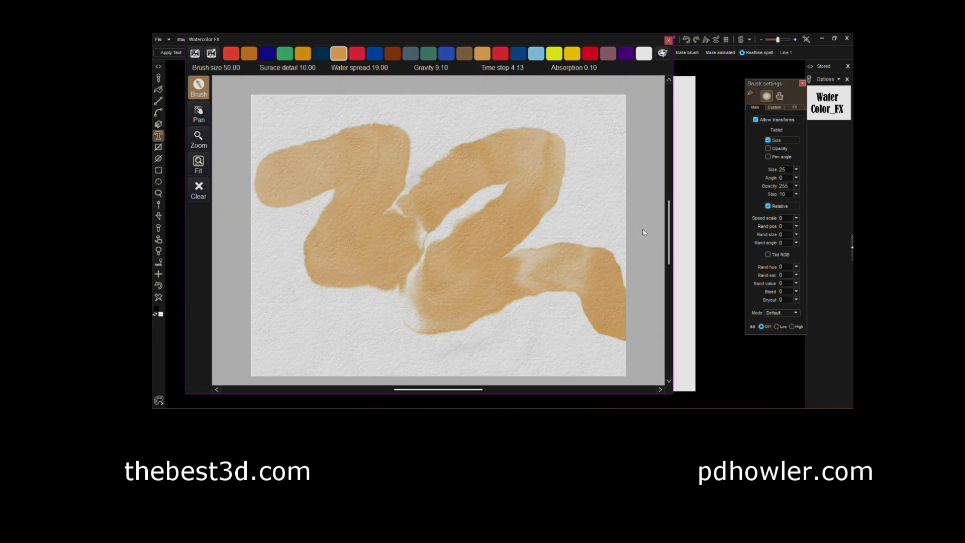